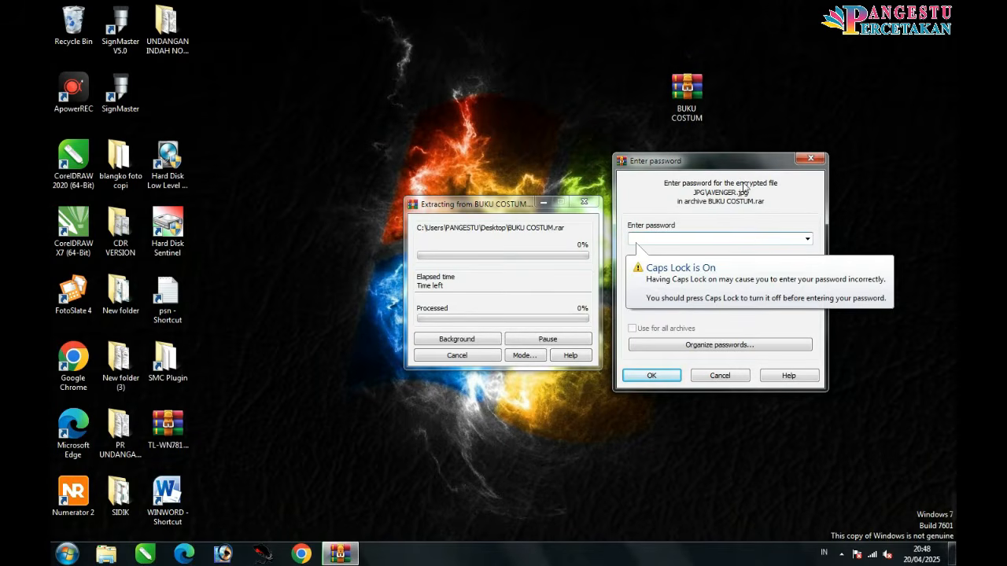
Step: Enter an archive password with Show password ticked; WinRAR rejects it as incorrect for AVENGER.jpg
click(642, 271)
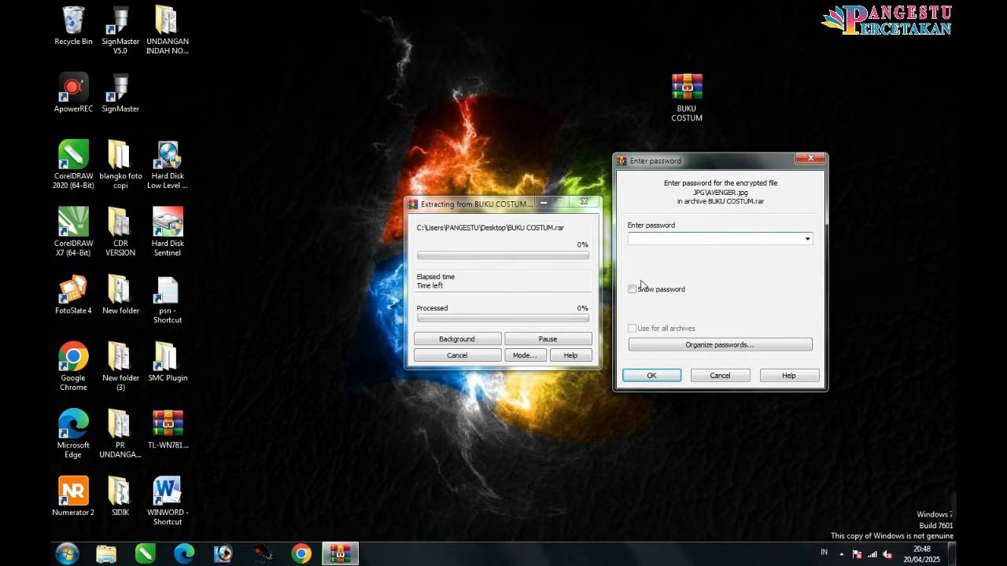
click(632, 290)
click(696, 237)
text(BUKUCUSTOM)
mouse_move(679, 241)
mouse_down()
mouse_move(628, 237)
mouse_move(683, 242)
mouse_up()
click(656, 376)
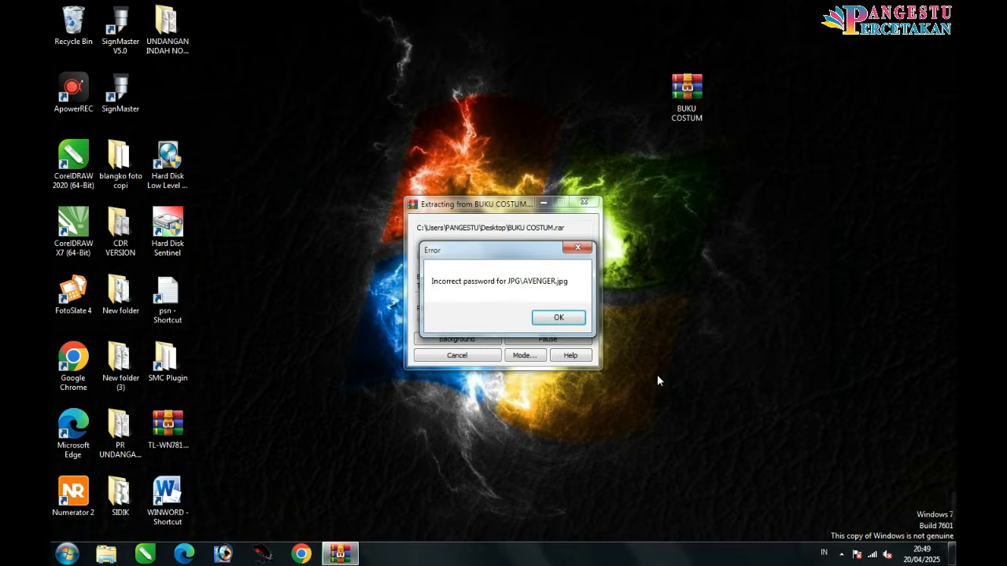
click(558, 318)
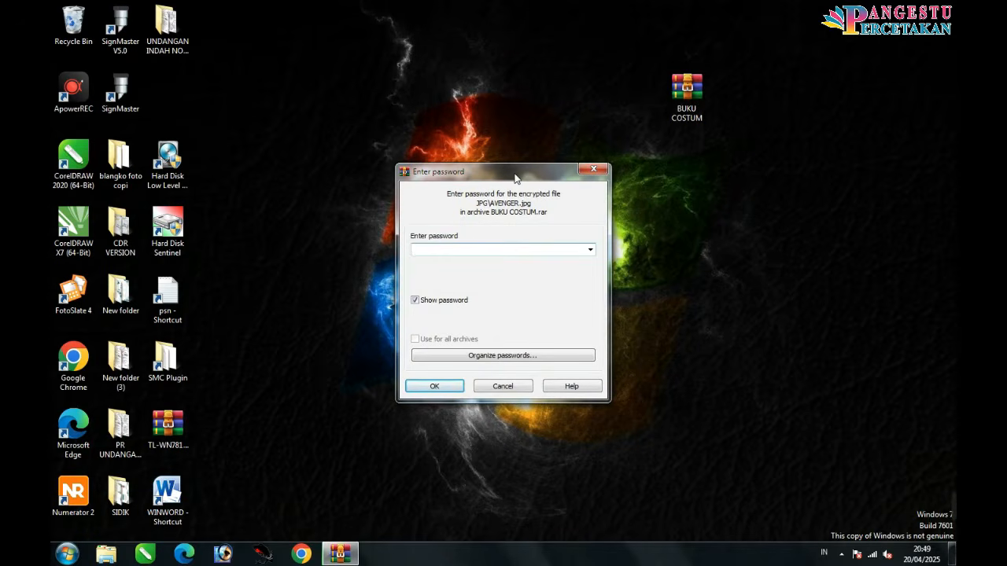
Step: Retype the archive password, remove the extra trailing letter, and submit it to resume extraction
drag(515, 177, 700, 148)
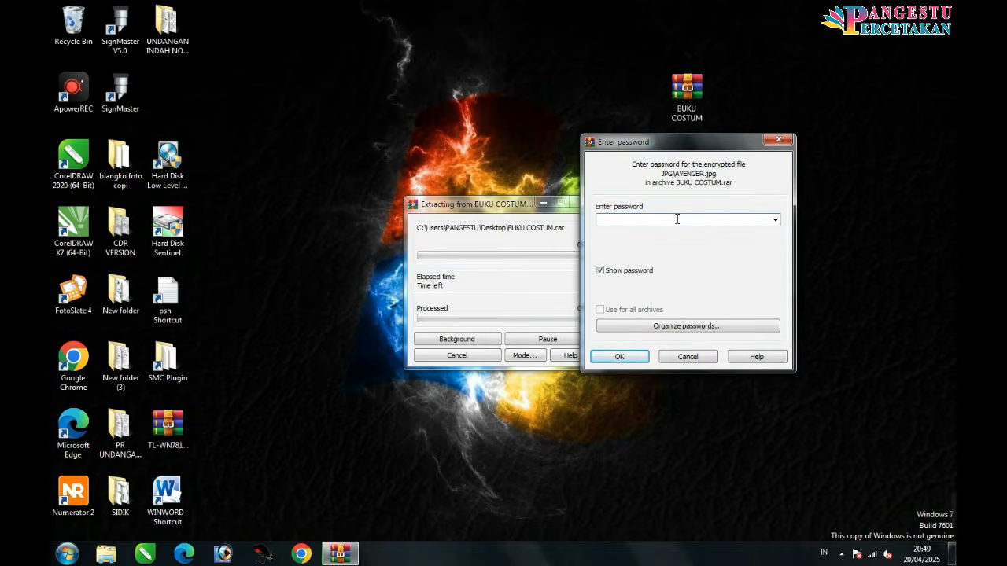
text(BUKUCOSTUME)
key(BackSpace)
click(640, 358)
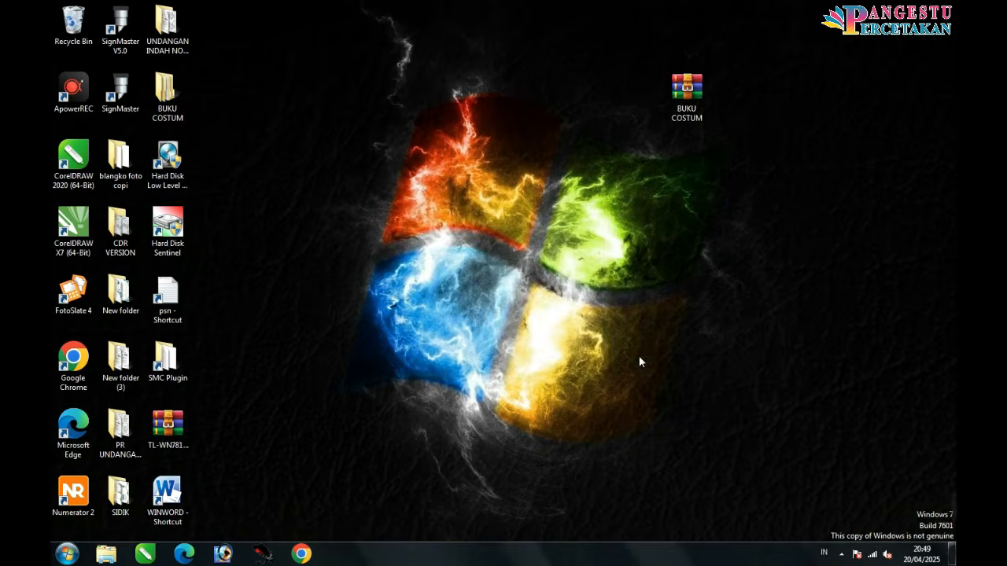
Step: Open the extracted BUKU COSTUM folder and look over its JPG and TEMPLATE subfolders
drag(158, 88, 624, 88)
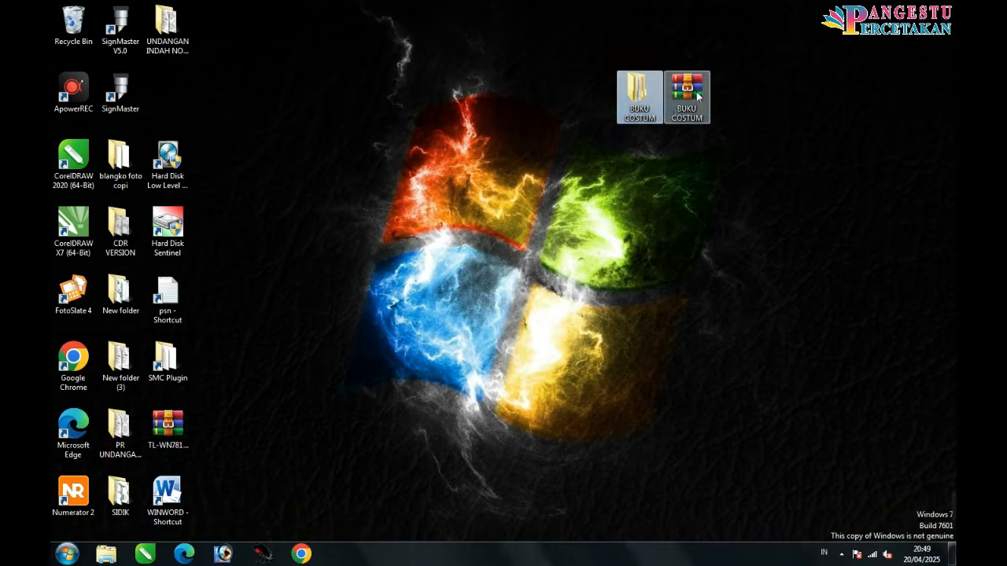
double_click(645, 97)
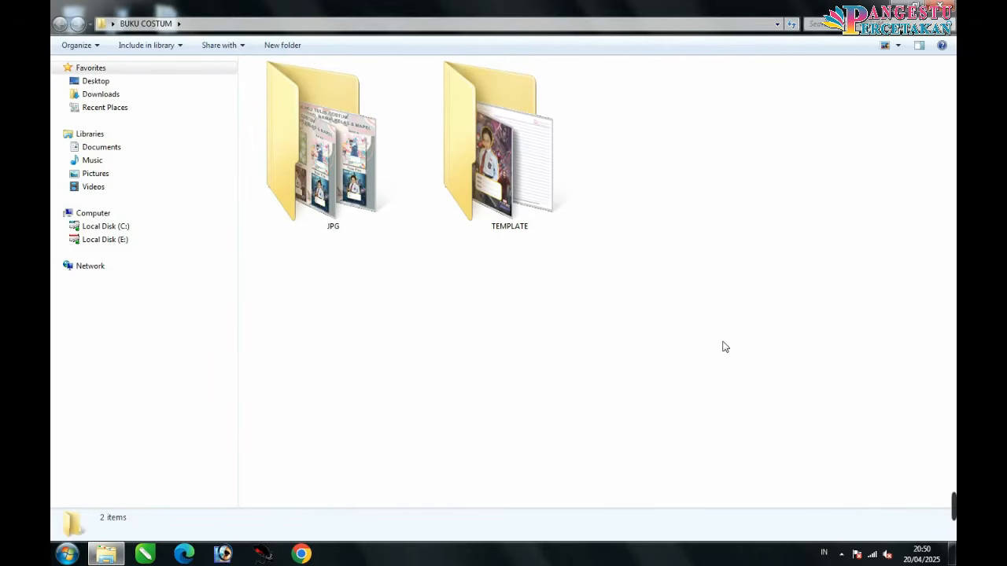
drag(598, 342, 340, 138)
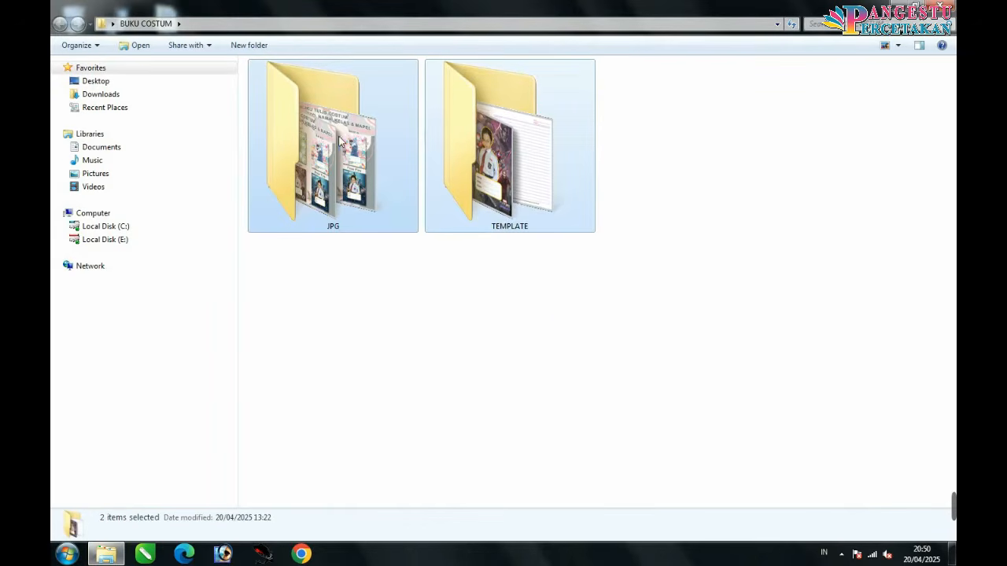
click(421, 256)
click(362, 174)
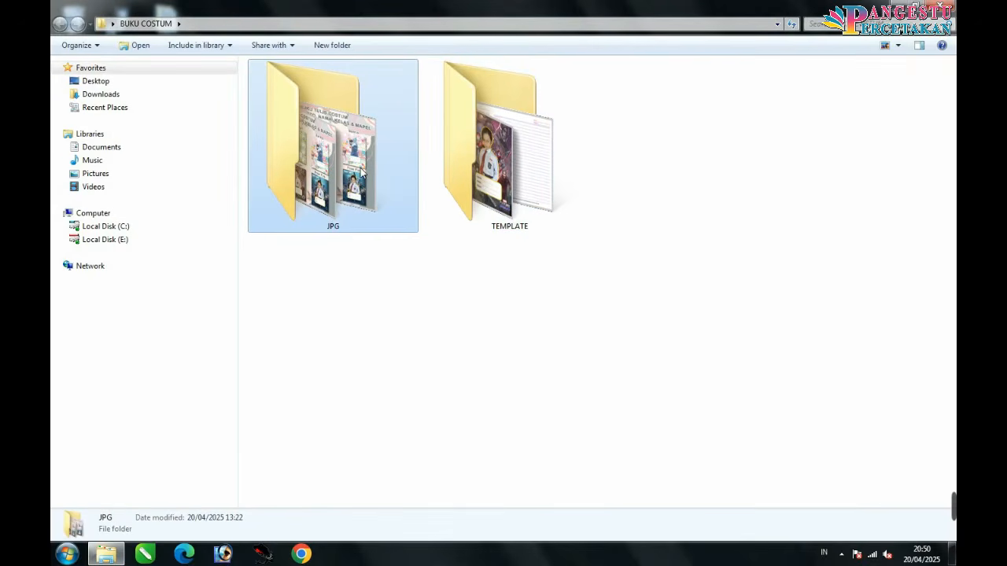
click(478, 150)
click(439, 288)
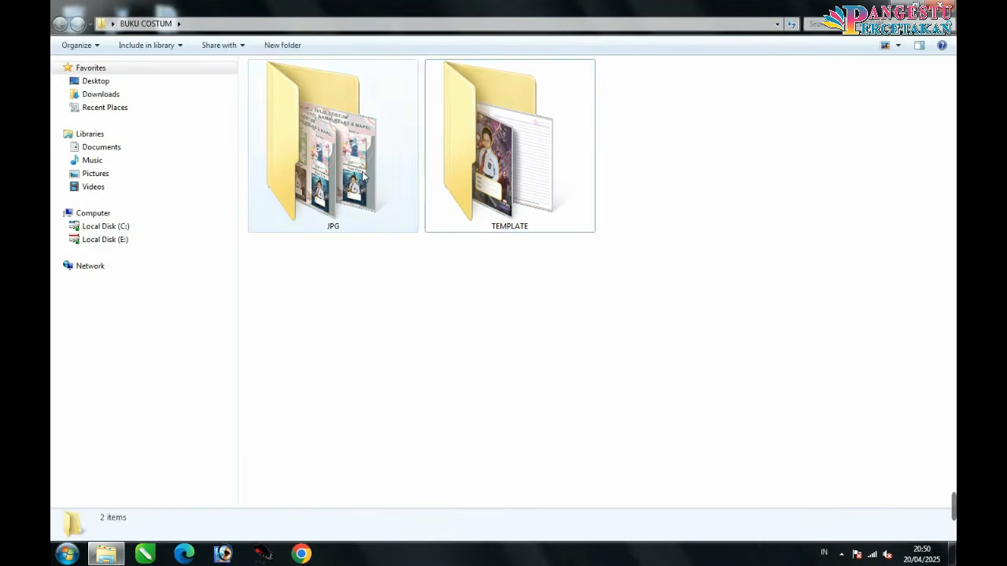
Step: Open the JPG folder and show its images as extra large icons
double_click(363, 176)
right_click(366, 175)
mouse_move(451, 180)
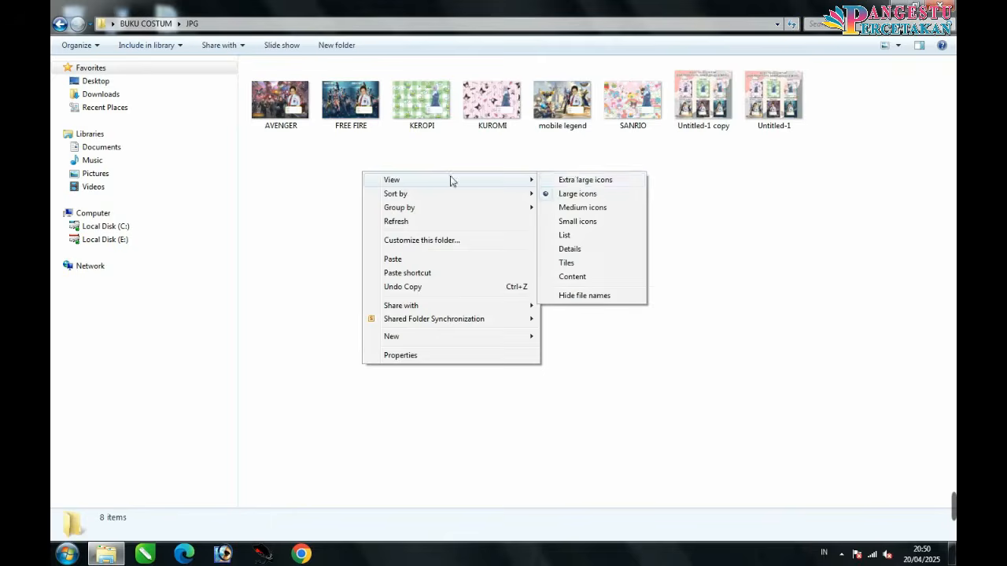
click(594, 181)
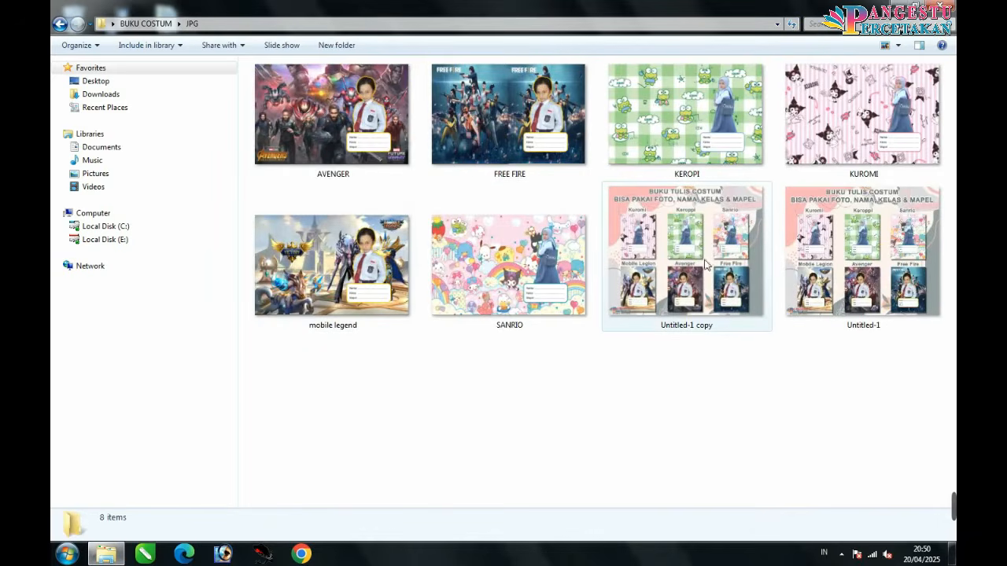
Step: Browse the Untitled-1, SANRIO, mobile legend and FREE FIRE images, then return to BUKU COSTUM
click(882, 270)
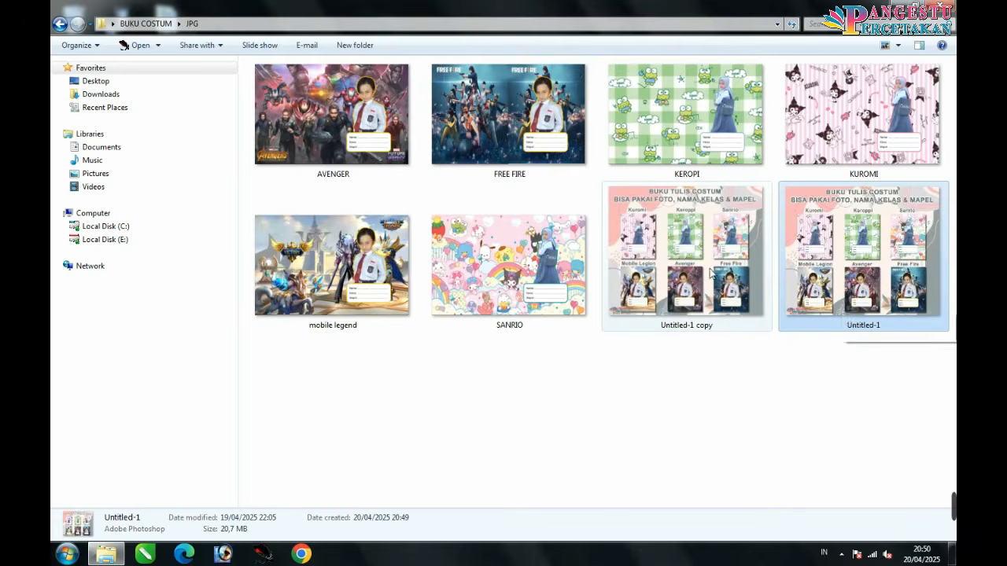
click(712, 264)
click(827, 257)
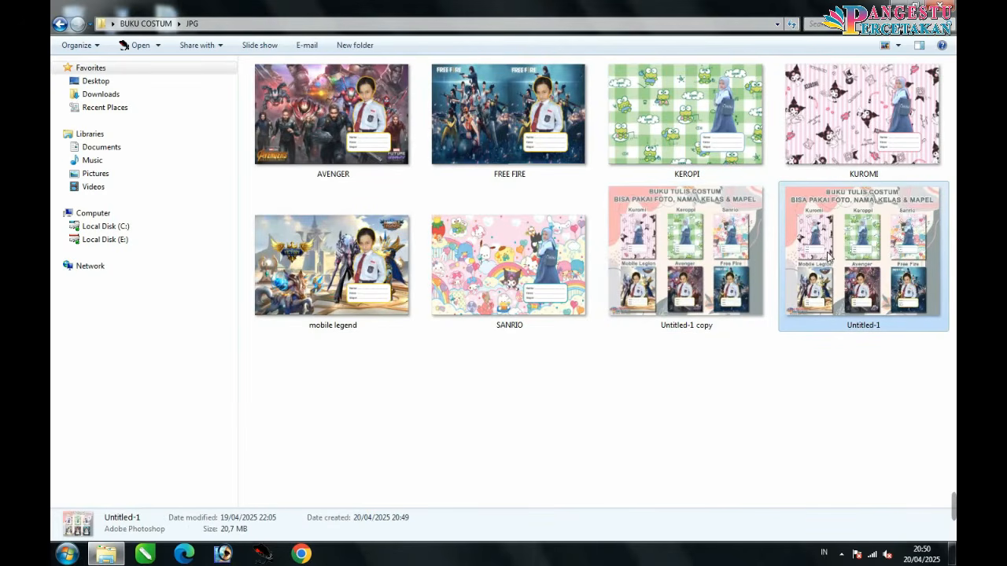
drag(827, 257, 897, 228)
click(695, 250)
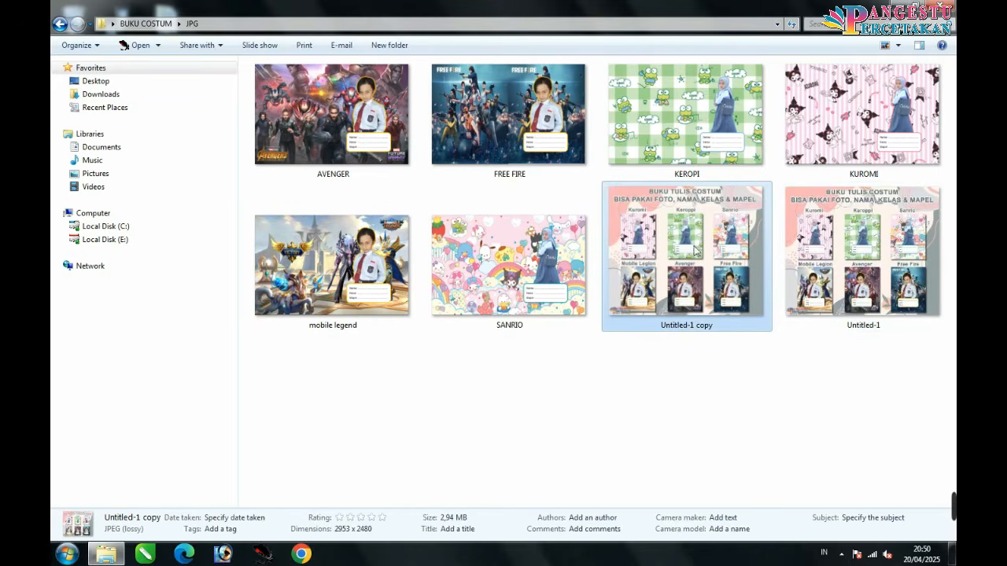
click(551, 286)
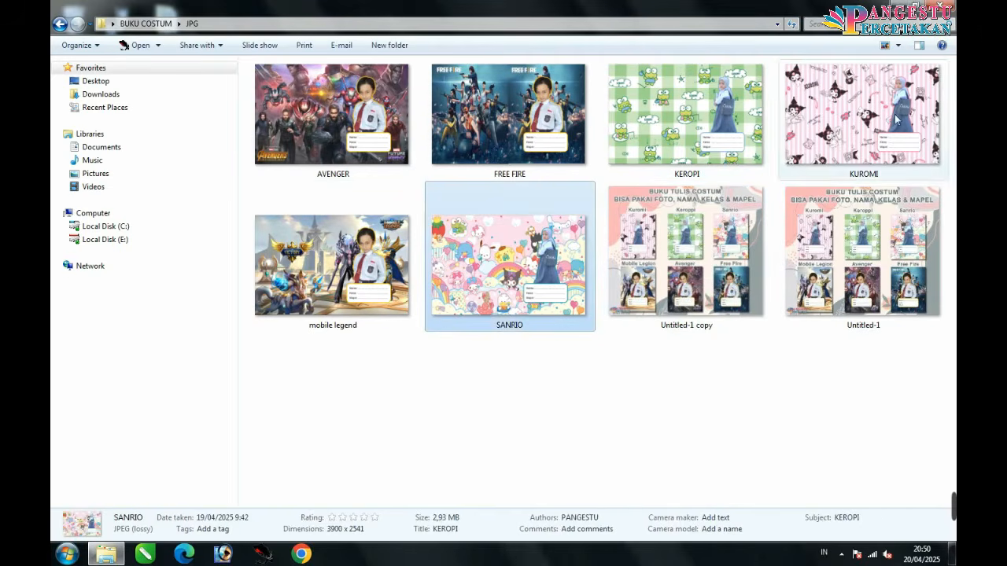
click(358, 245)
click(473, 154)
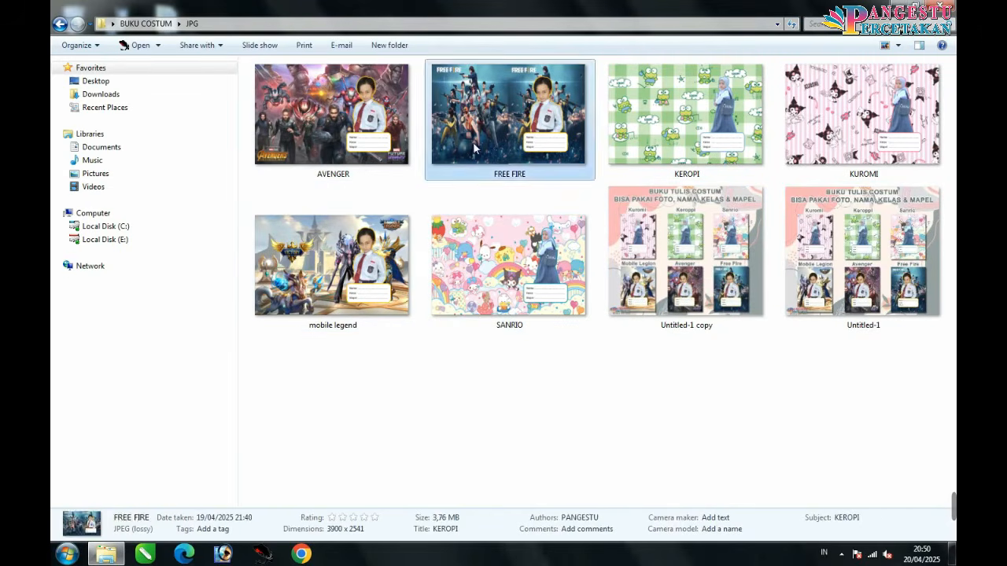
key(Down)
click(60, 24)
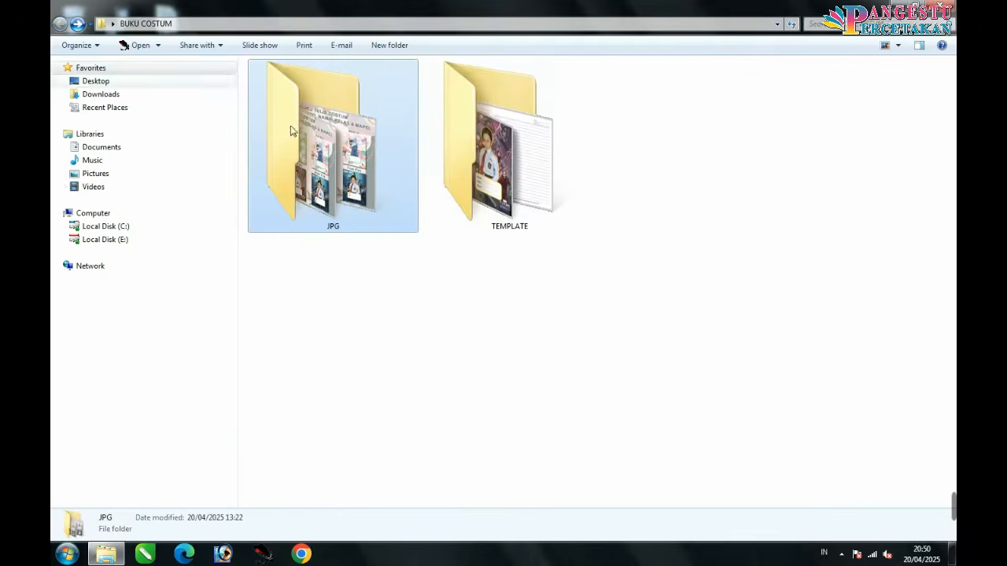
Step: Open the TEMPLATE folder and show its templates as extra large icons
double_click(475, 186)
right_click(422, 252)
mouse_move(439, 264)
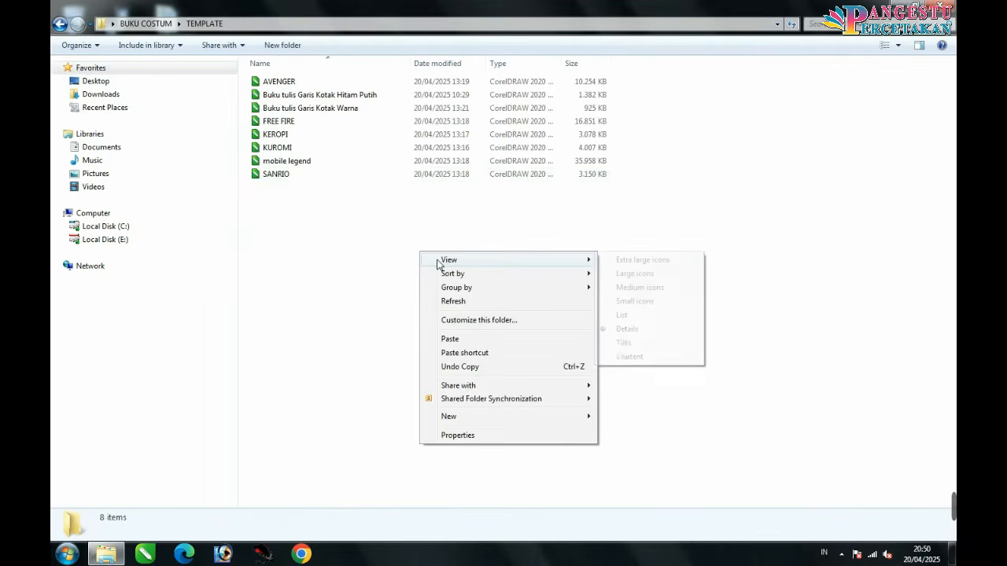
click(625, 260)
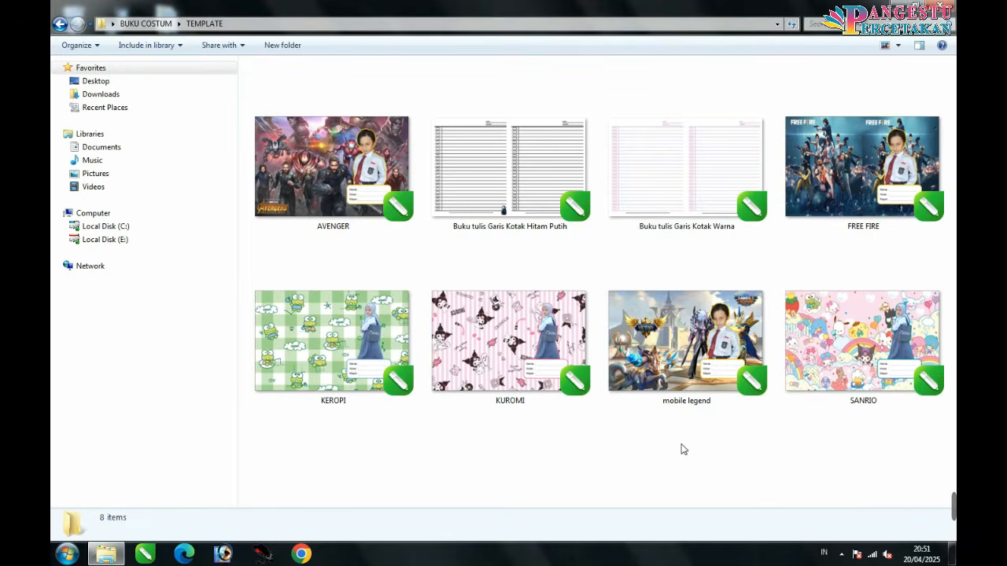
Step: Open the SANRIO template in CorelDRAW
click(830, 347)
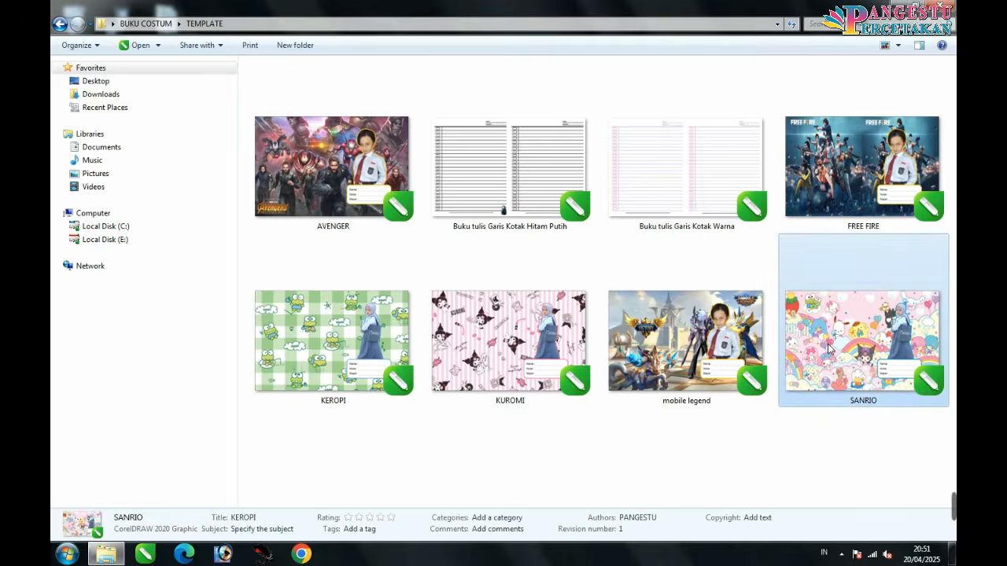
click(812, 450)
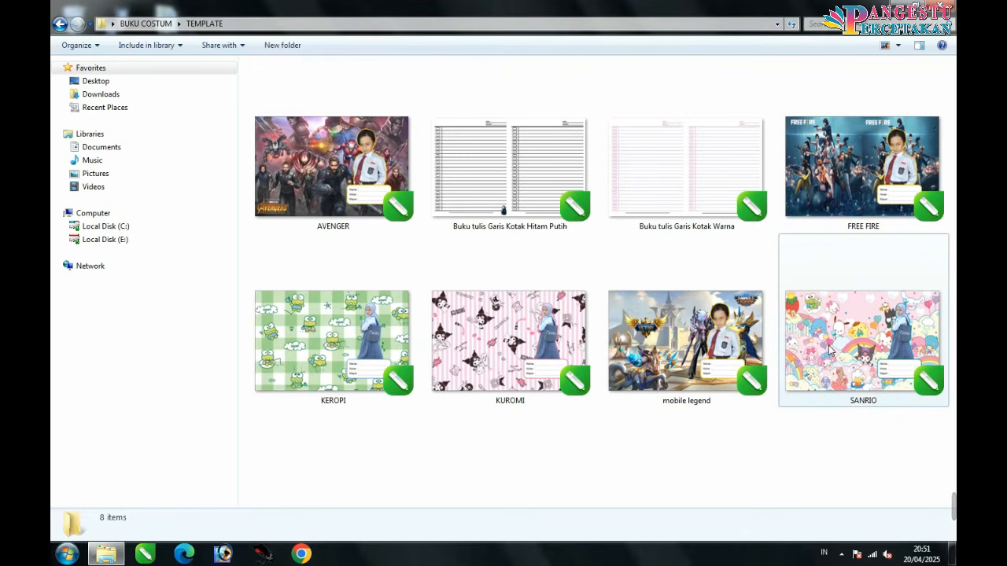
click(830, 350)
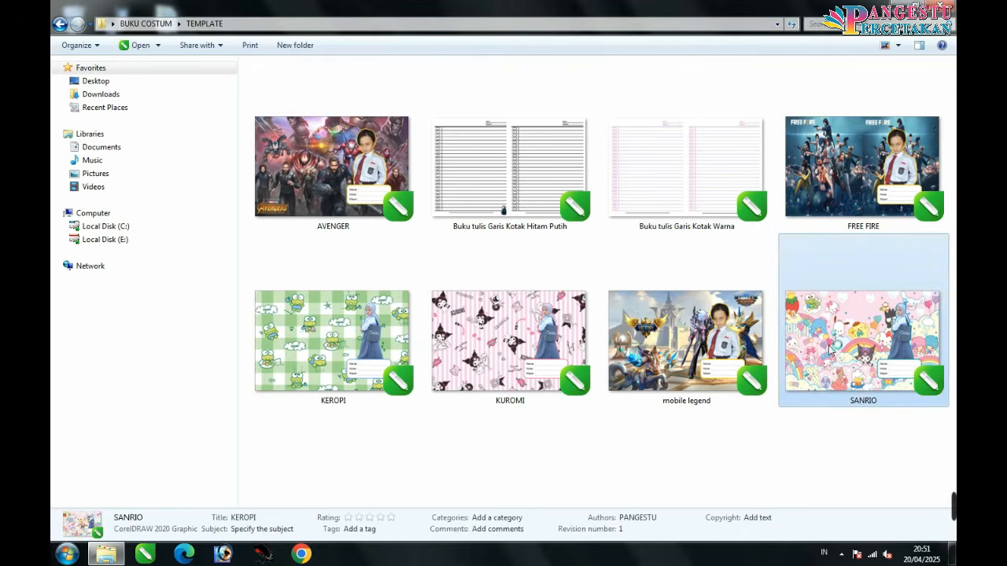
double_click(830, 350)
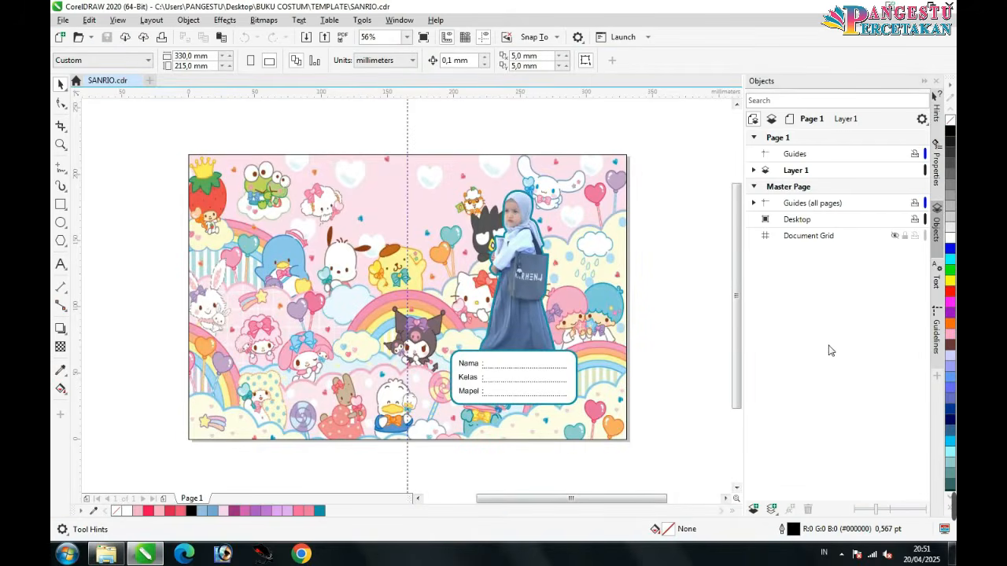
Step: Edit the cover's PowerClip contents and zoom in on the Nama/Kelas/Mapel label box
click(557, 381)
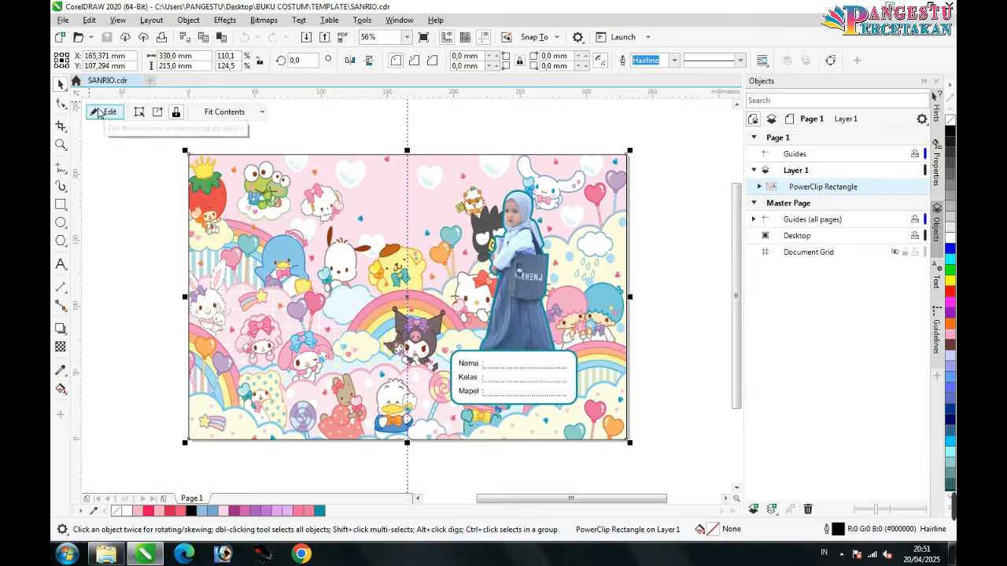
click(649, 250)
click(536, 250)
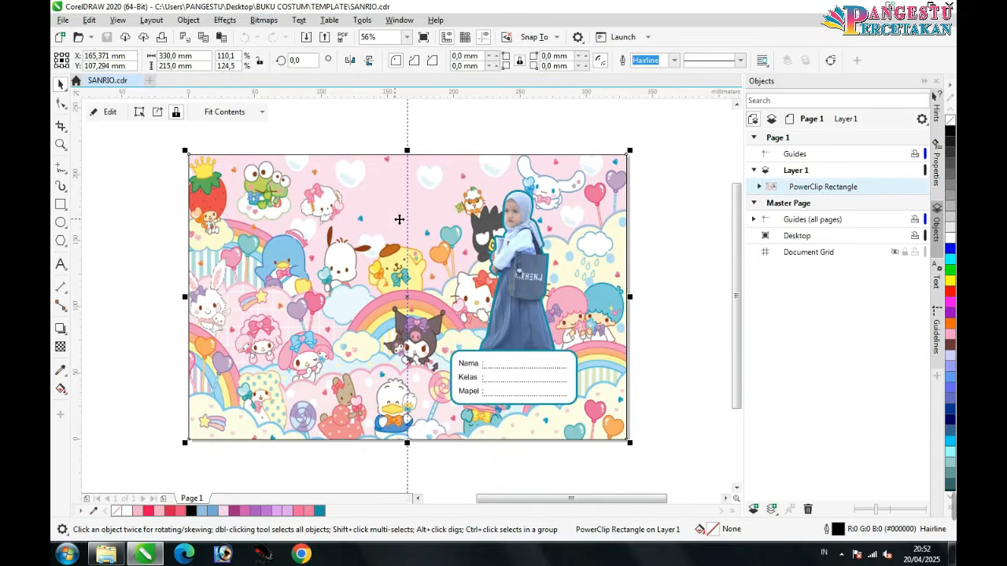
click(103, 112)
click(502, 272)
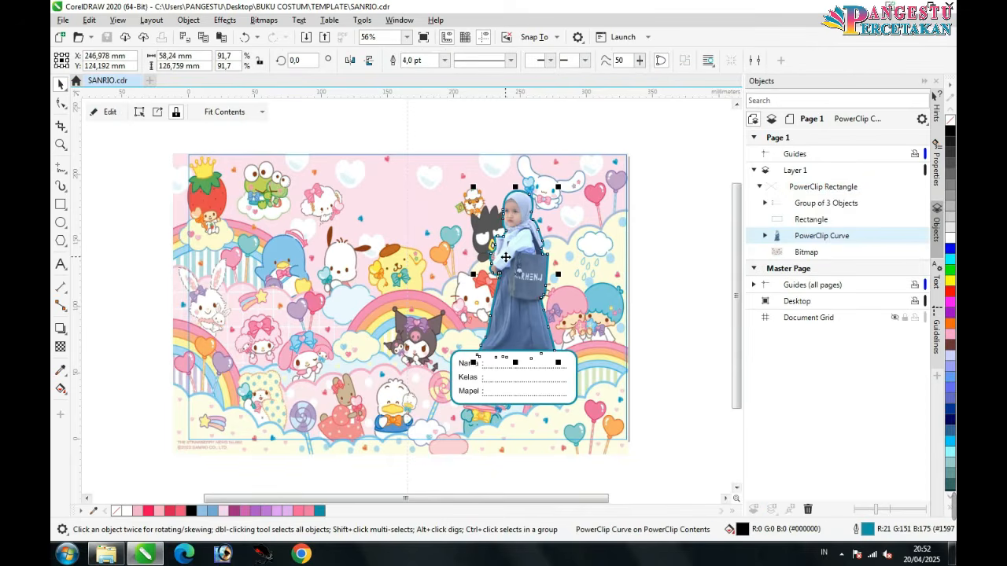
click(641, 385)
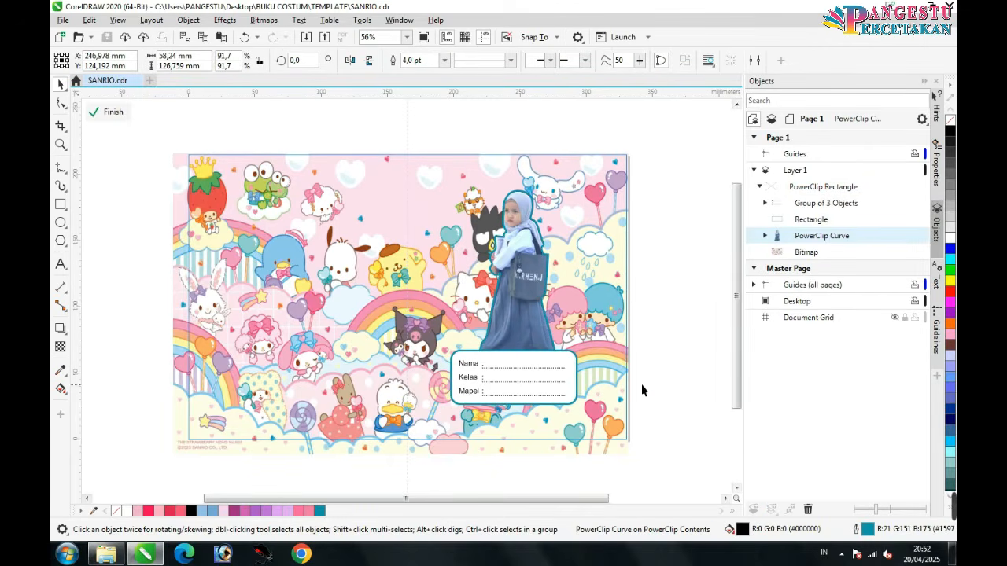
click(525, 373)
click(638, 372)
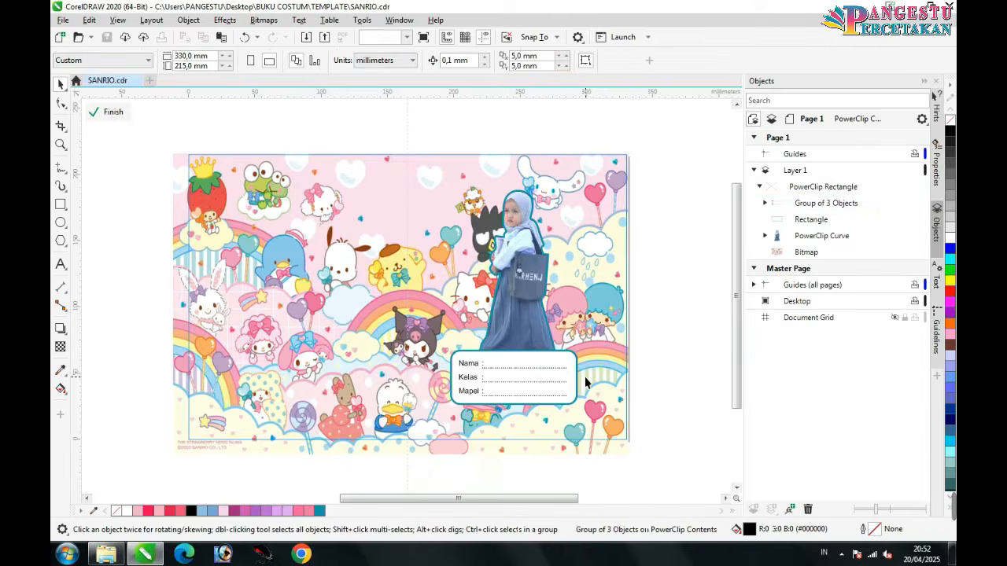
scroll(602, 378, up, 4)
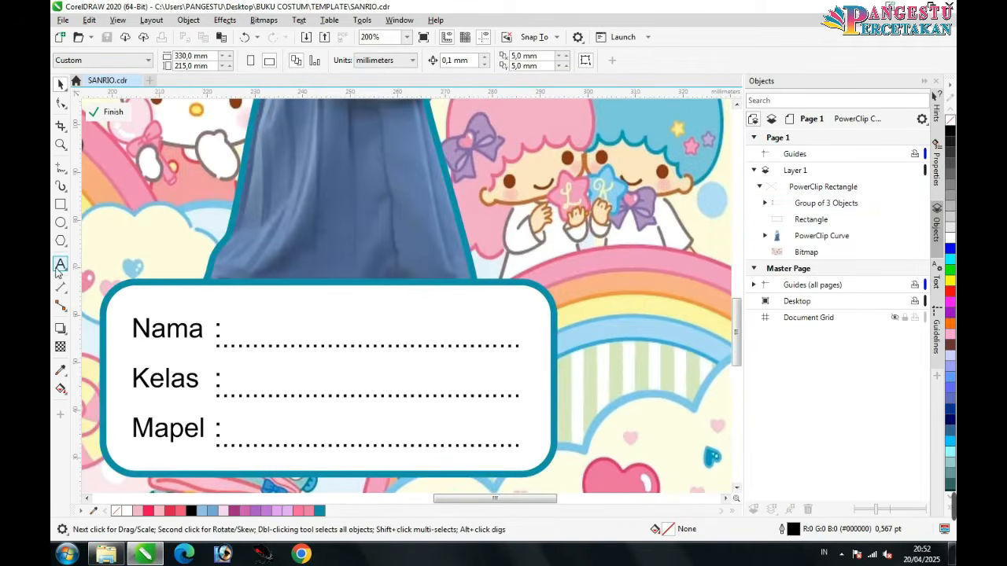
Step: Add a text object with the student's name and place it on the Nama line
key(F8)
scroll(697, 388, down, 2)
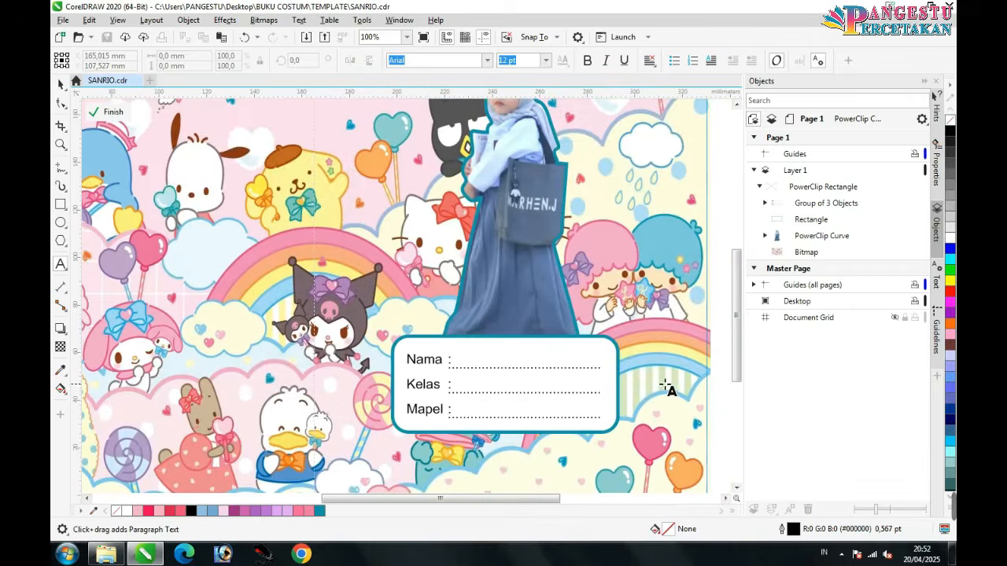
click(198, 382)
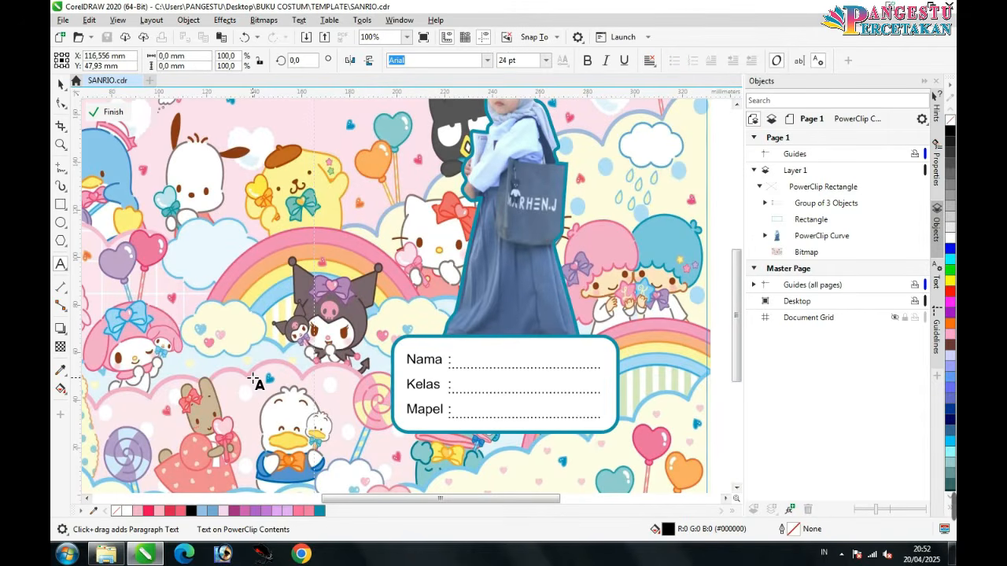
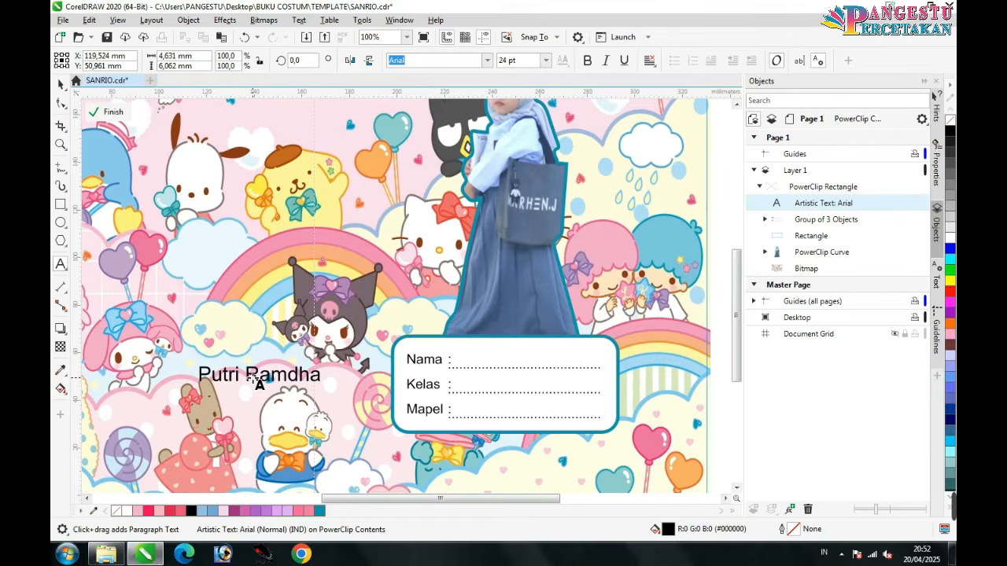
key(Escape)
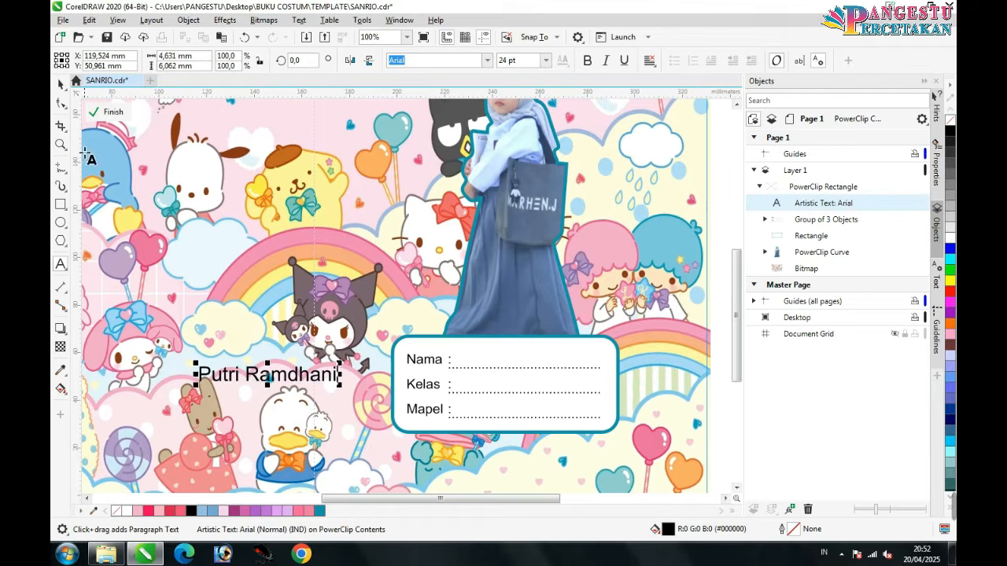
click(61, 84)
drag(299, 379, 551, 358)
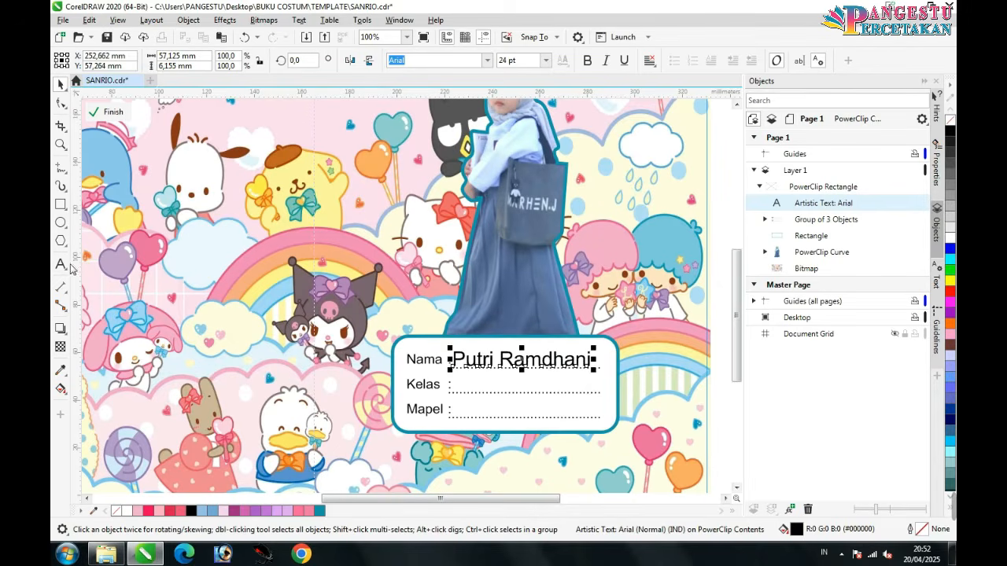
Step: Set the name text to 16 pt
click(61, 265)
click(519, 359)
key(ctrl+a)
click(544, 62)
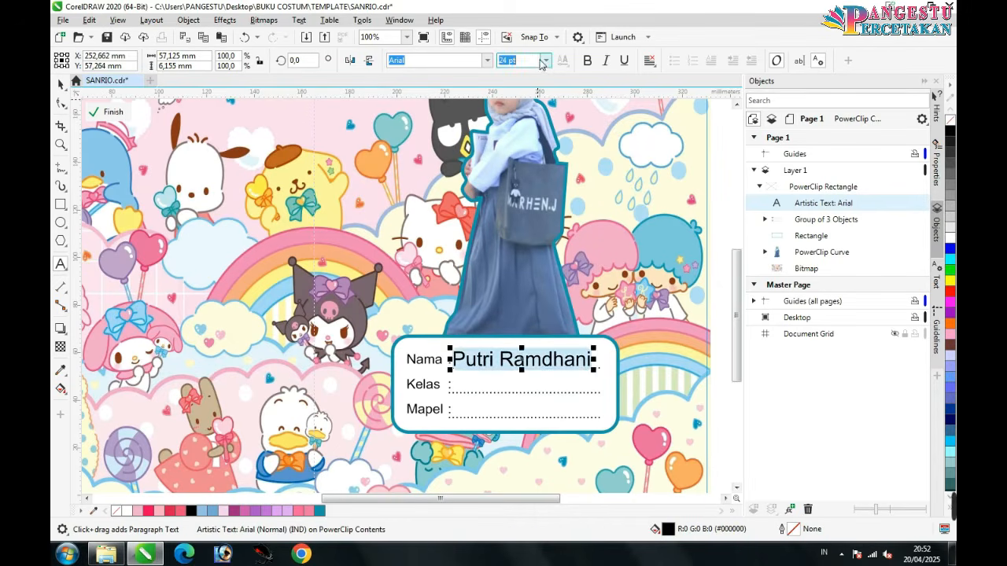
click(544, 60)
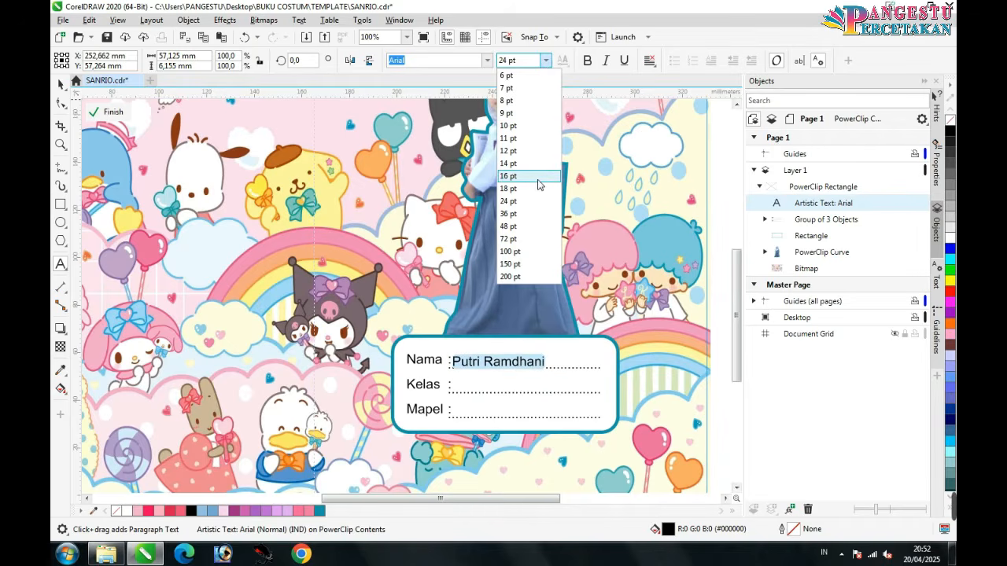
click(539, 179)
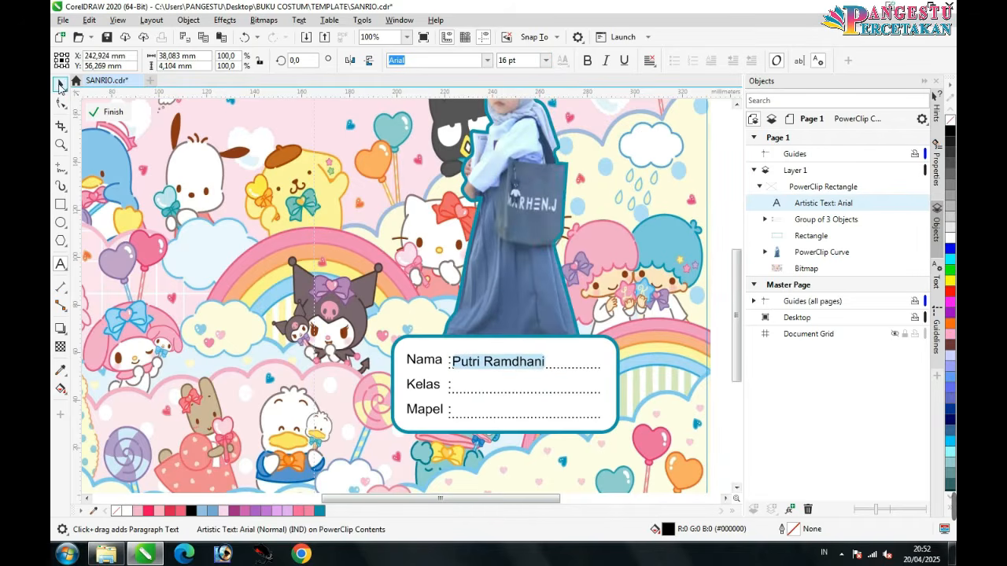
Step: Copy the name onto the Kelas line and change its text to 6
click(61, 85)
click(526, 366)
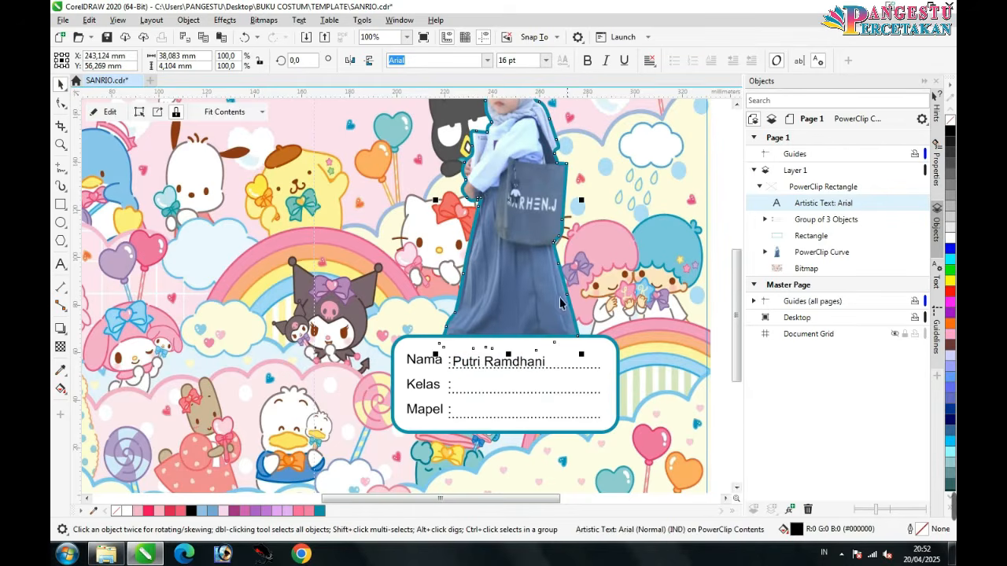
click(525, 365)
click(528, 361)
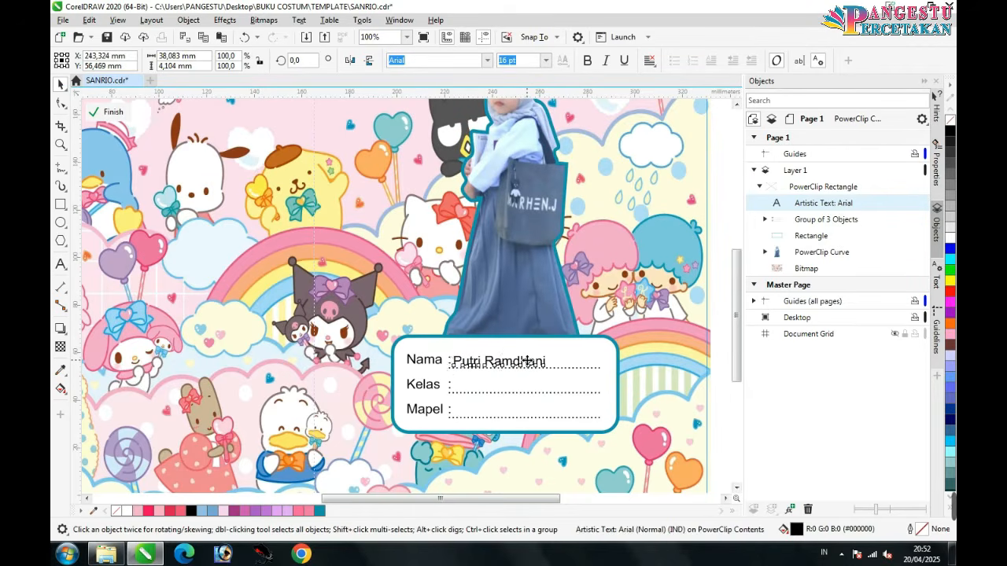
key(ctrl+c)
key(ctrl+v)
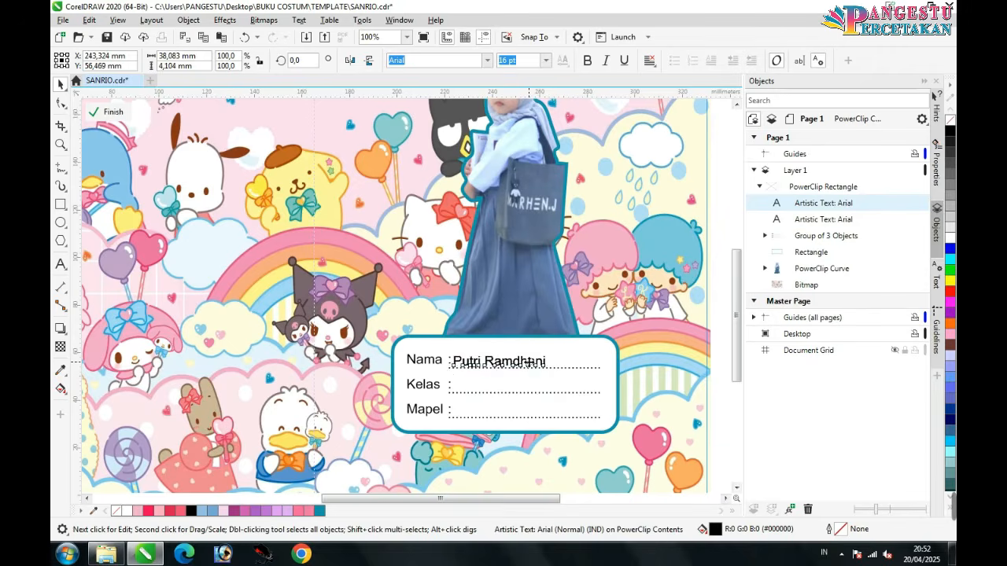
drag(525, 362, 531, 387)
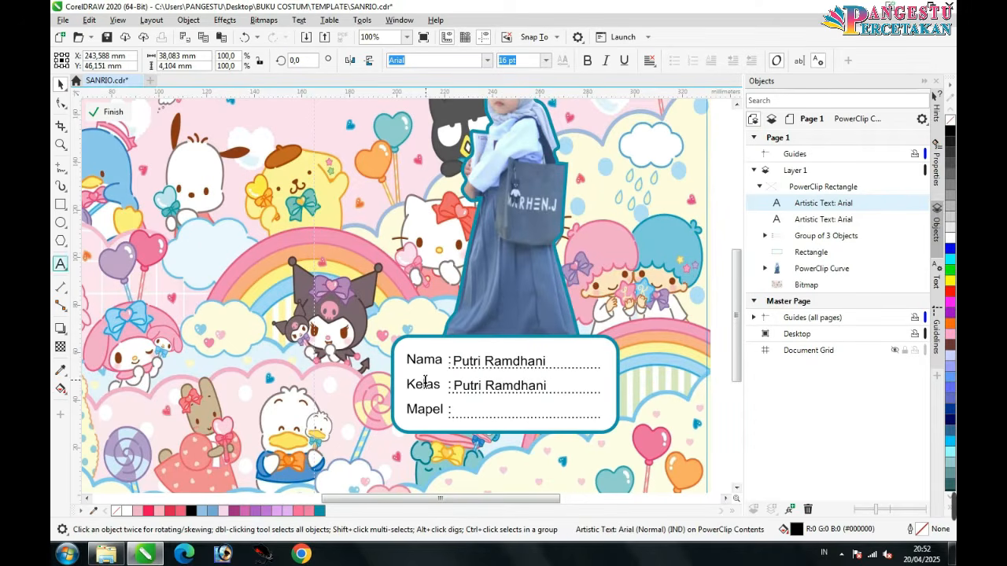
double_click(524, 386)
double_click(521, 384)
key(ctrl+a)
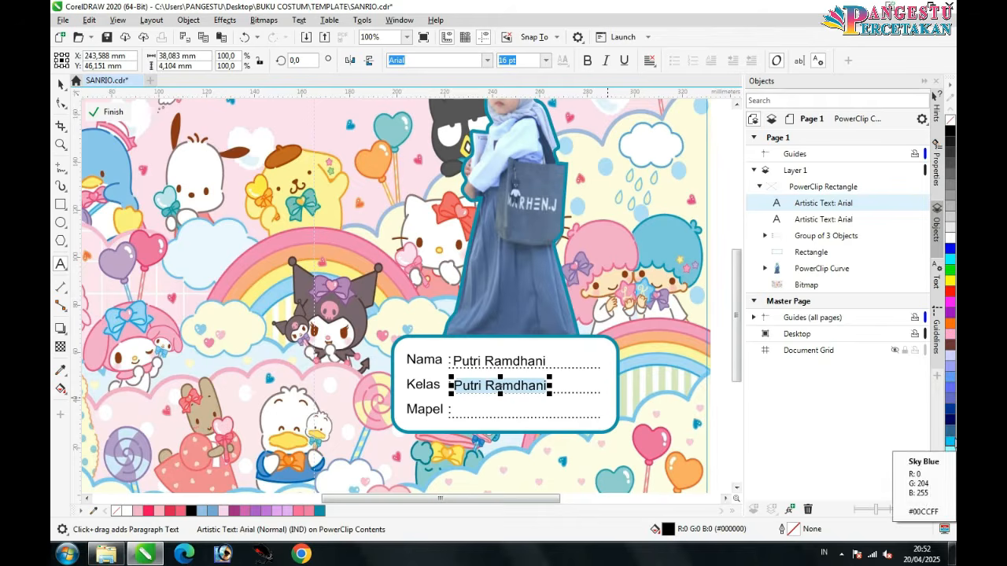
text(6)
click(60, 85)
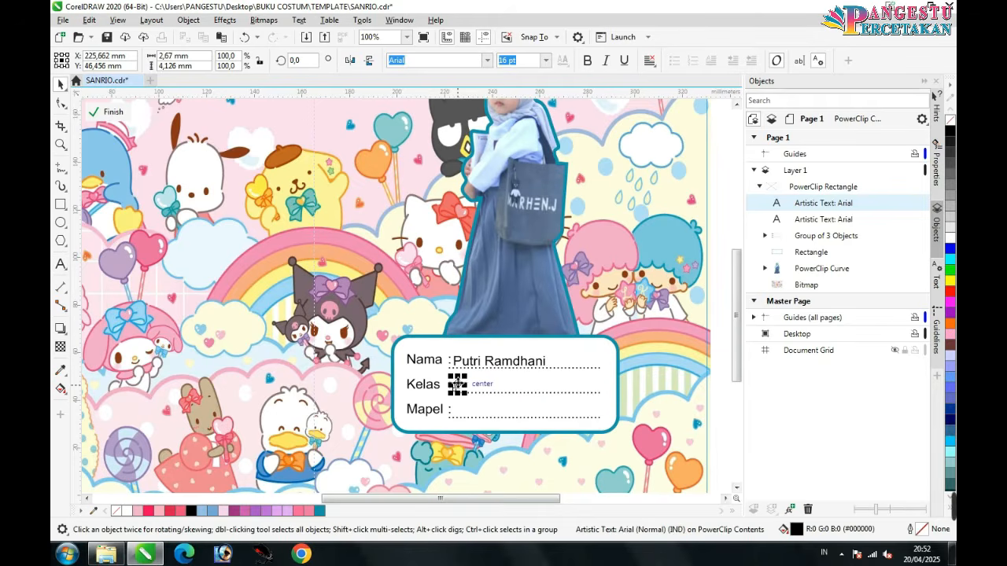
Step: Undo an accidental duplicate and rotation of the Kelas 6 text
click(457, 384)
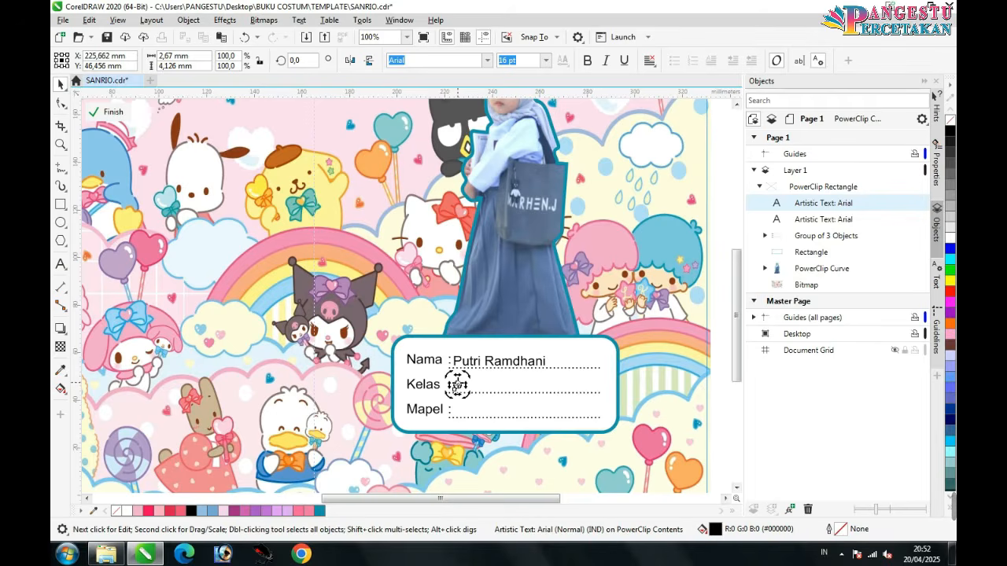
key(KP_Add)
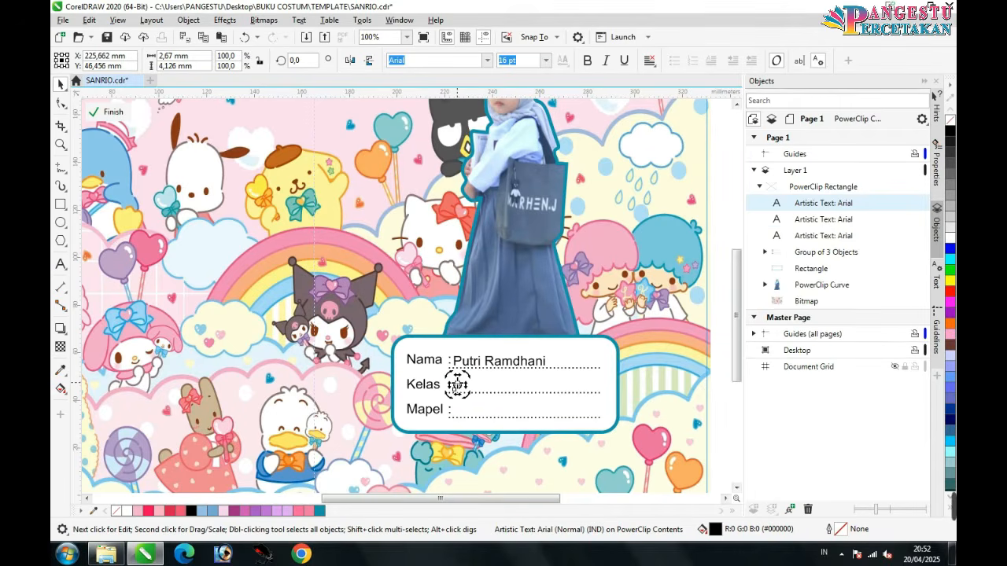
drag(456, 385, 464, 409)
drag(466, 396, 473, 405)
click(244, 37)
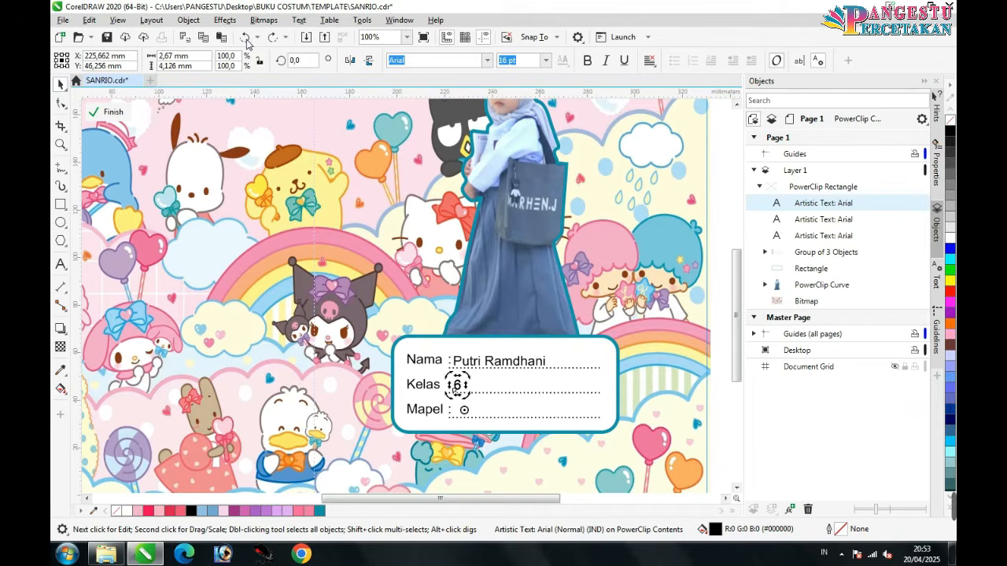
Step: Copy the name onto the Mapel line and change its text to Bahasa Indonesia
click(523, 369)
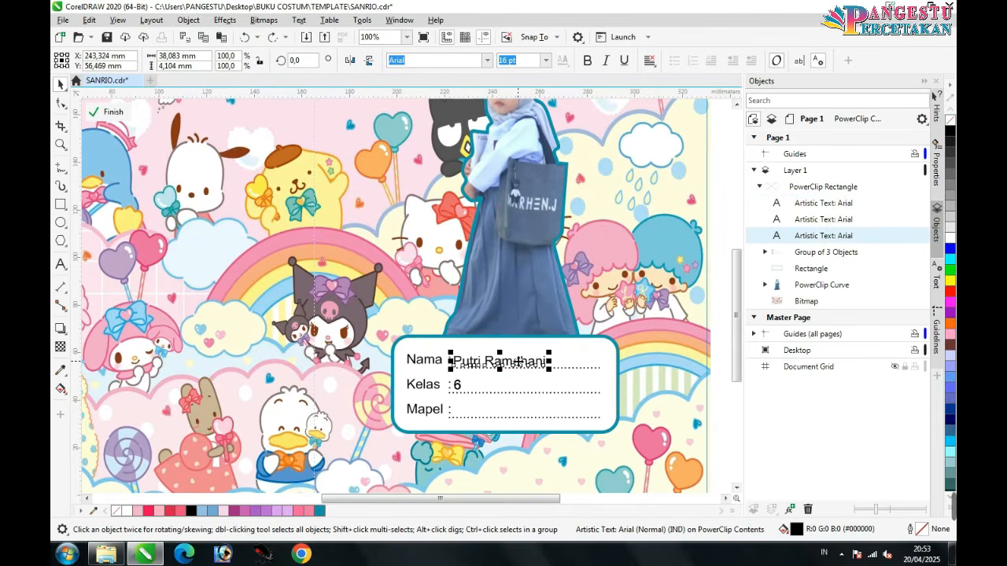
key(ctrl+c)
key(ctrl+v)
drag(503, 361, 504, 408)
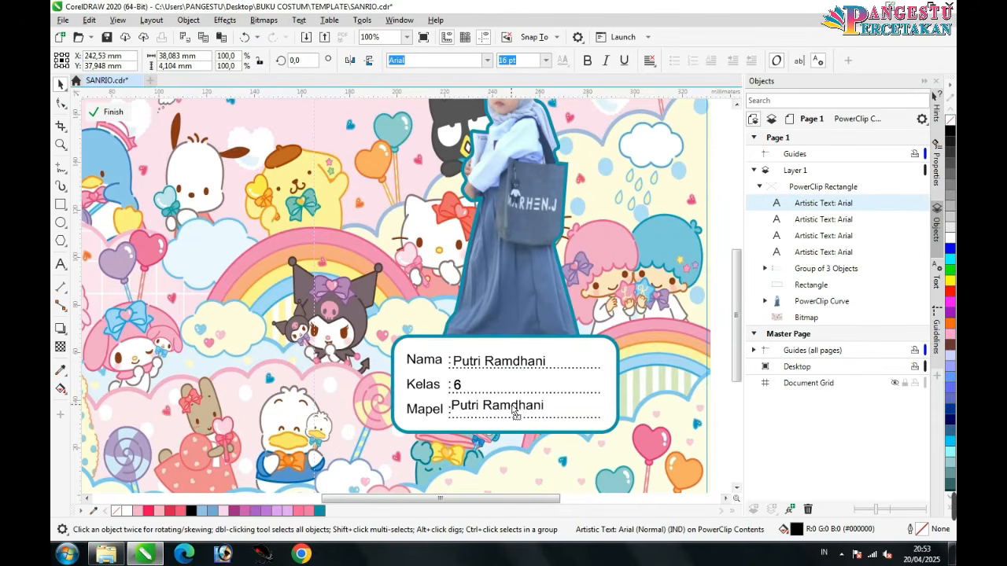
click(61, 265)
click(483, 409)
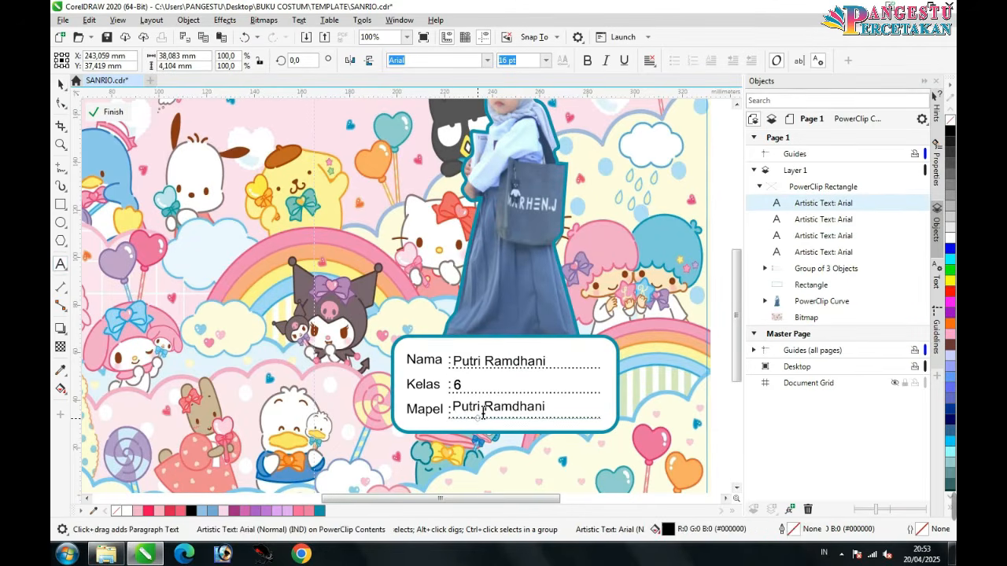
key(ctrl+a)
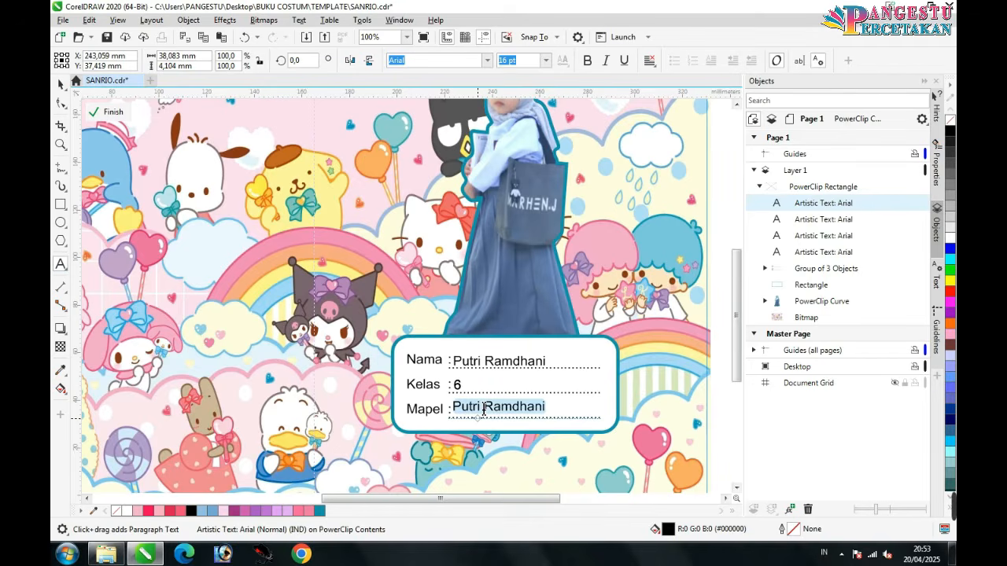
text(Bahasa)
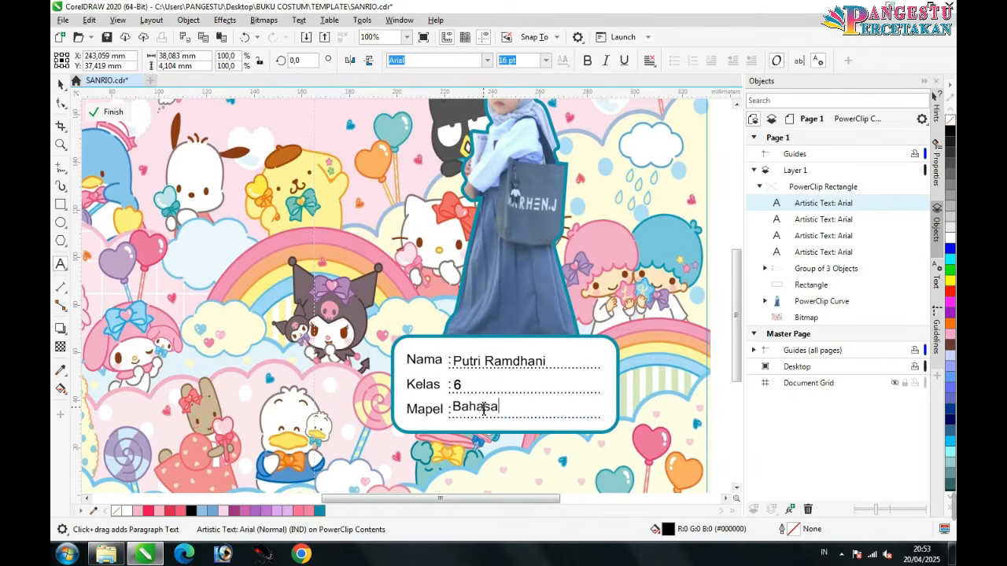
text( Indone)
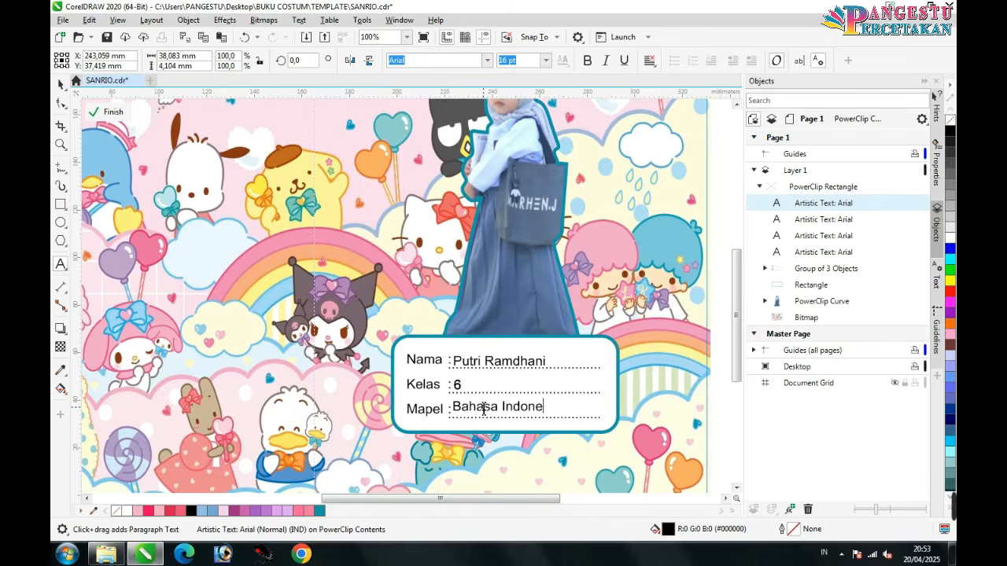
text(sia)
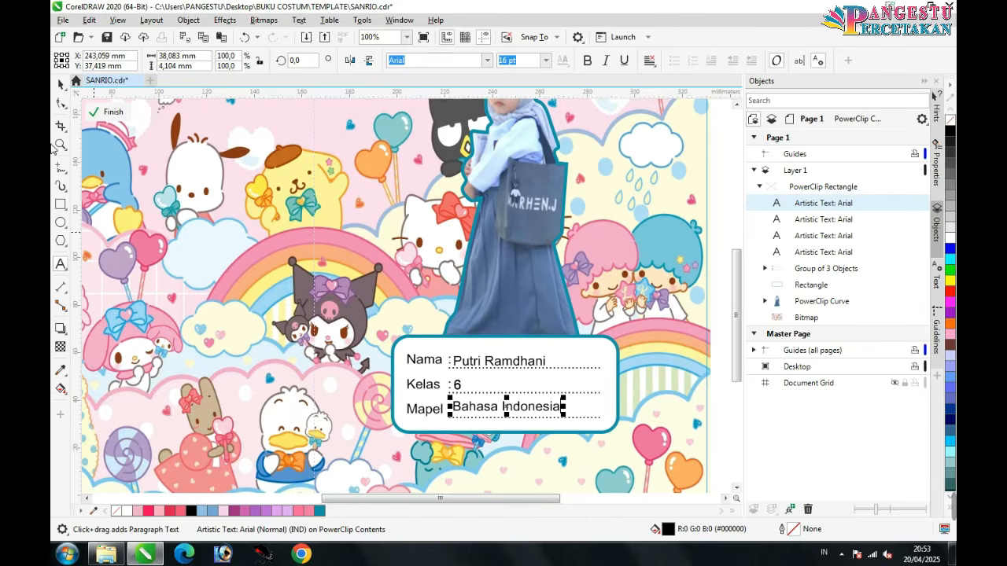
click(60, 84)
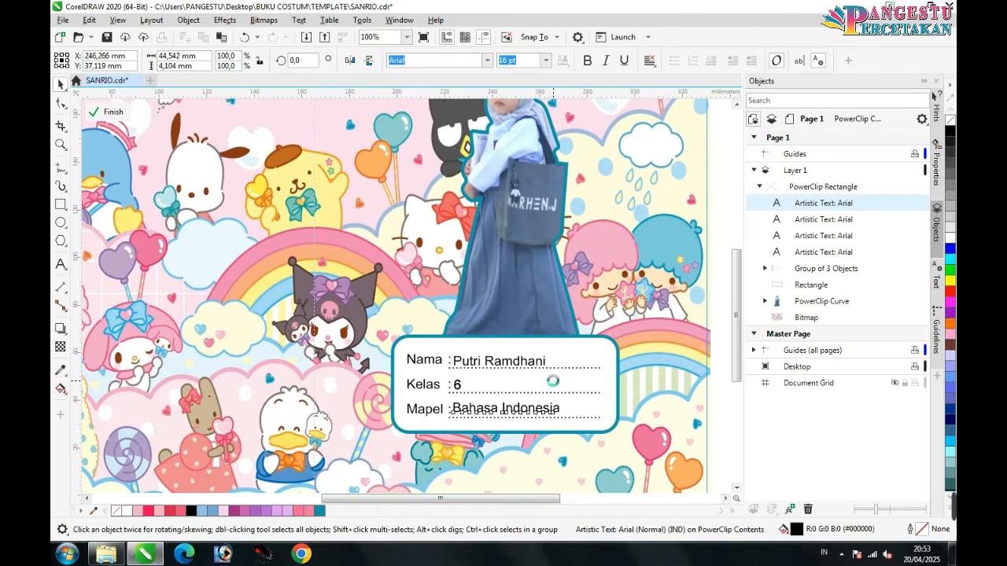
click(590, 446)
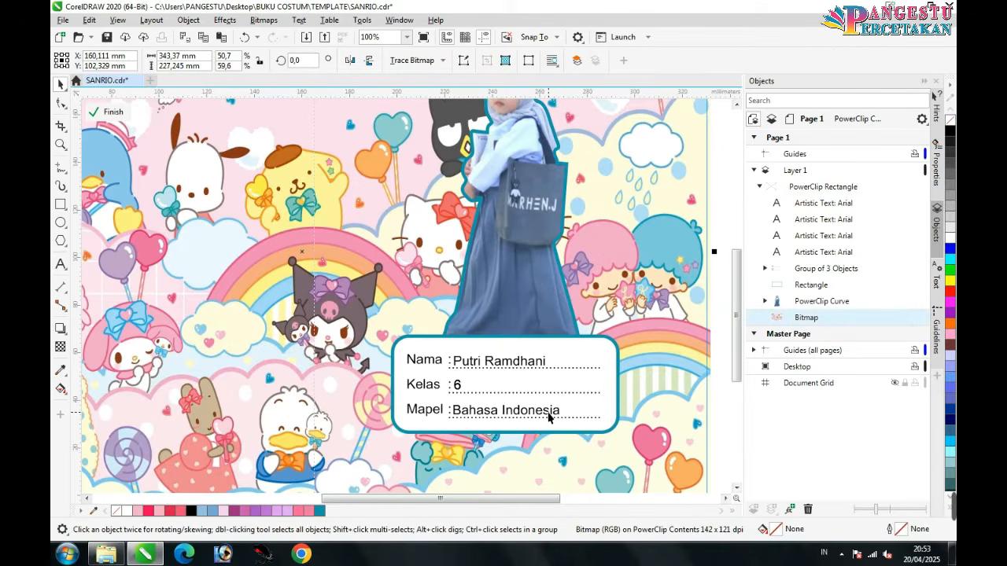
Step: Exit PowerClip contents editing so the finished cover is clipped again
scroll(549, 417, down, 1)
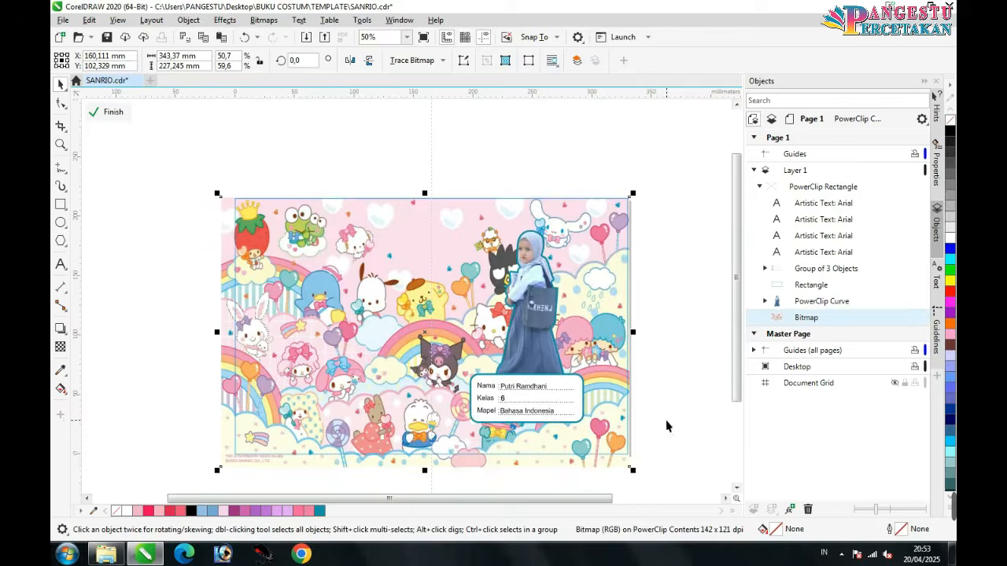
drag(744, 379, 744, 389)
click(687, 382)
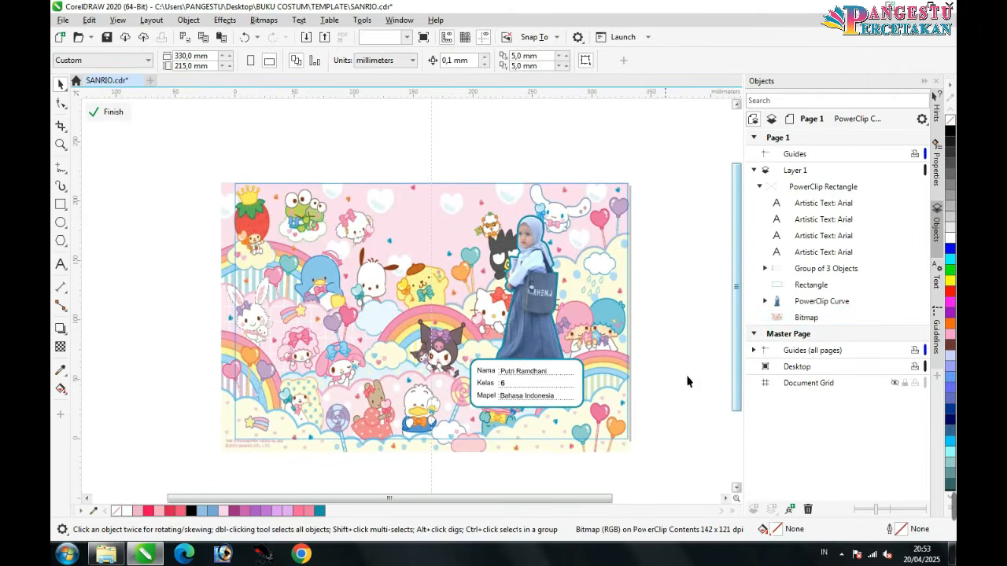
click(467, 256)
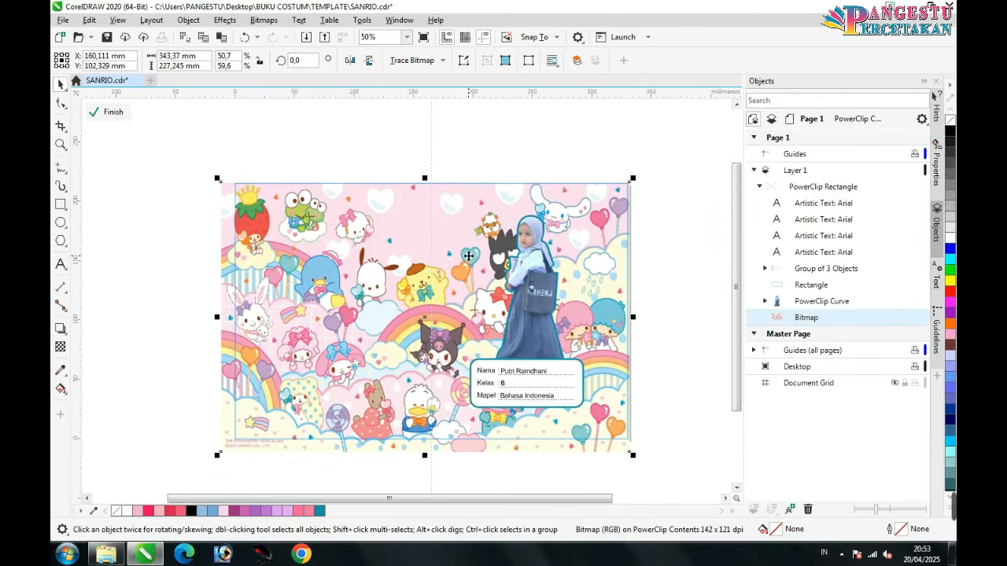
drag(736, 344, 736, 355)
click(713, 368)
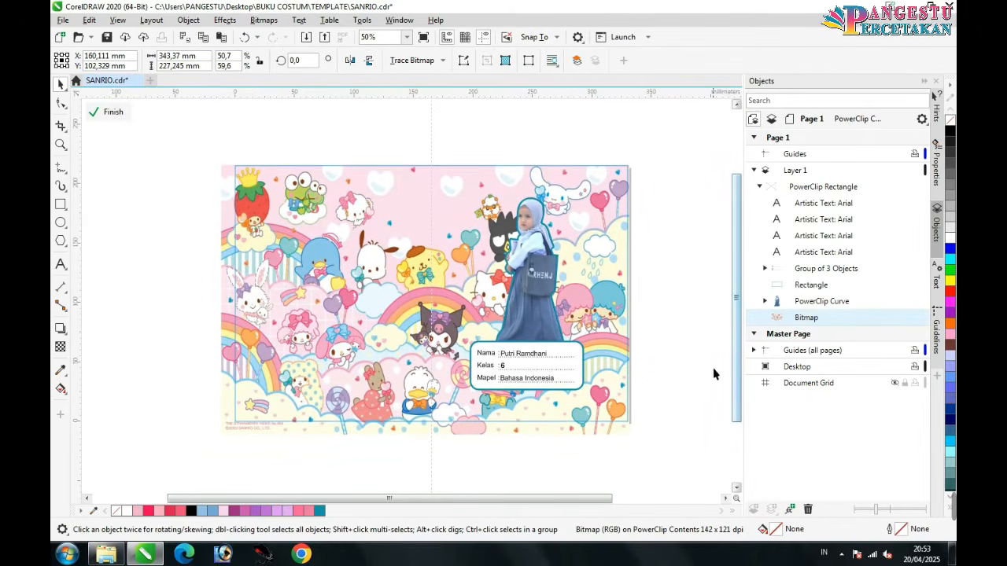
click(115, 115)
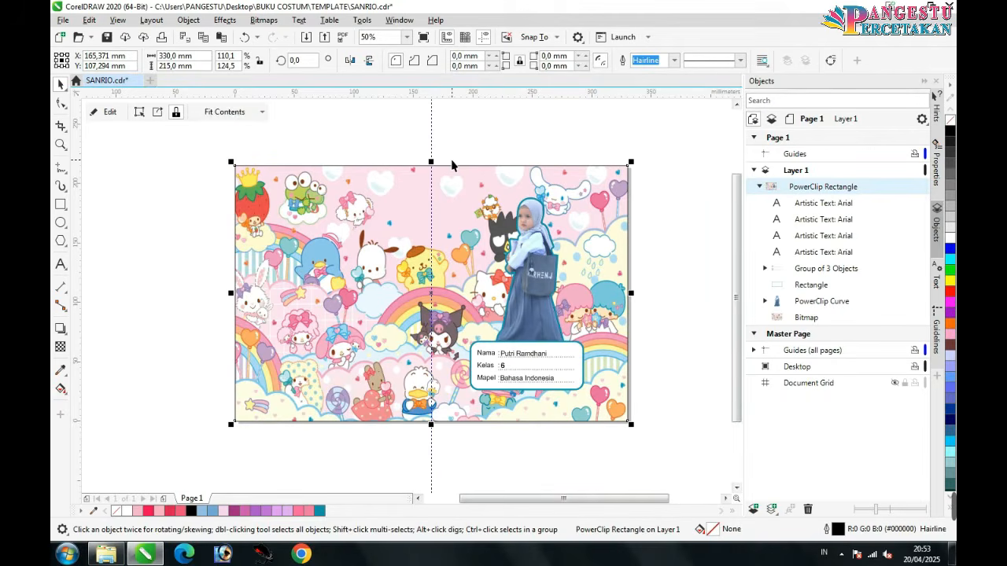
Step: Select the clipped cover frame and glance at the File menu without choosing anything
click(504, 154)
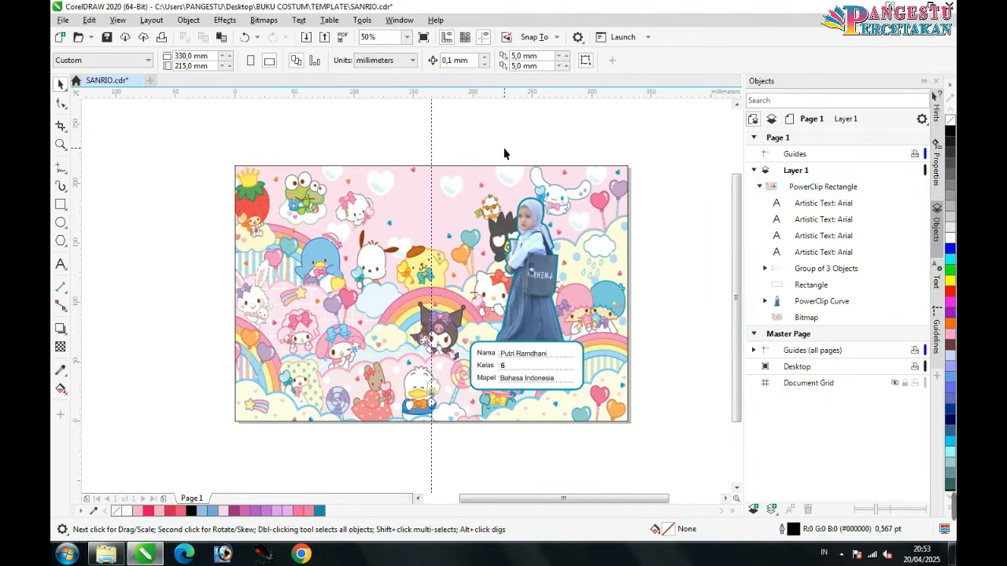
click(520, 180)
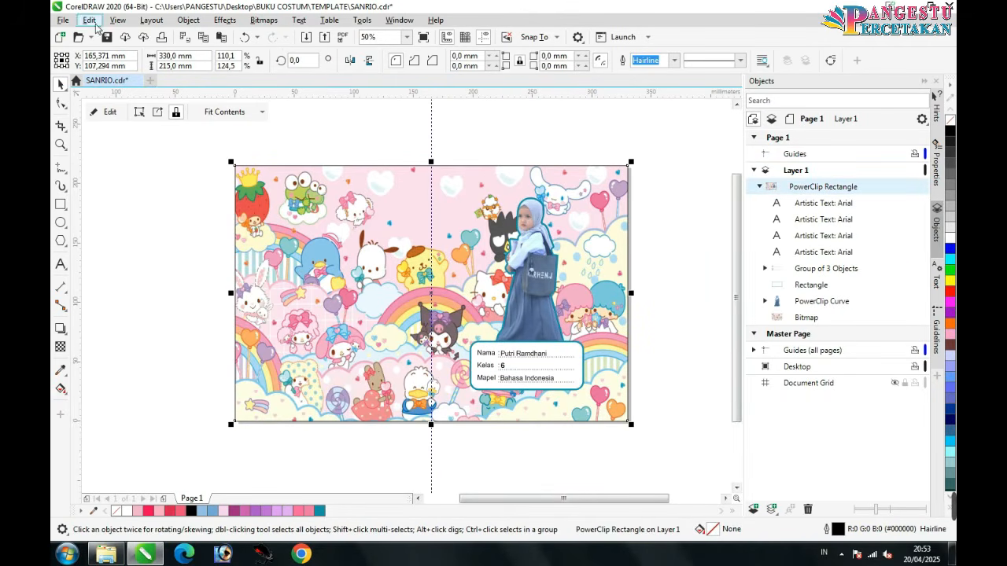
click(63, 21)
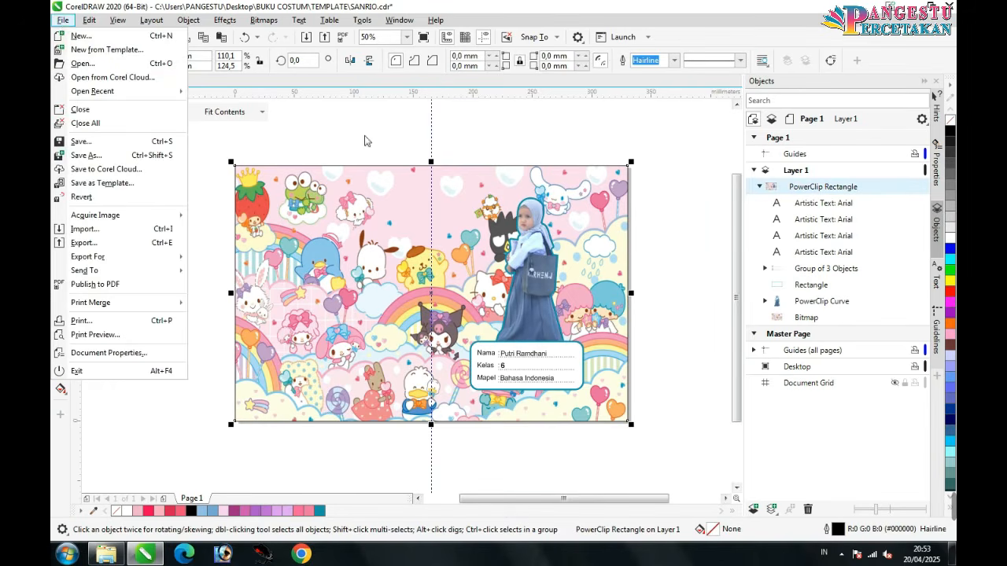
click(364, 140)
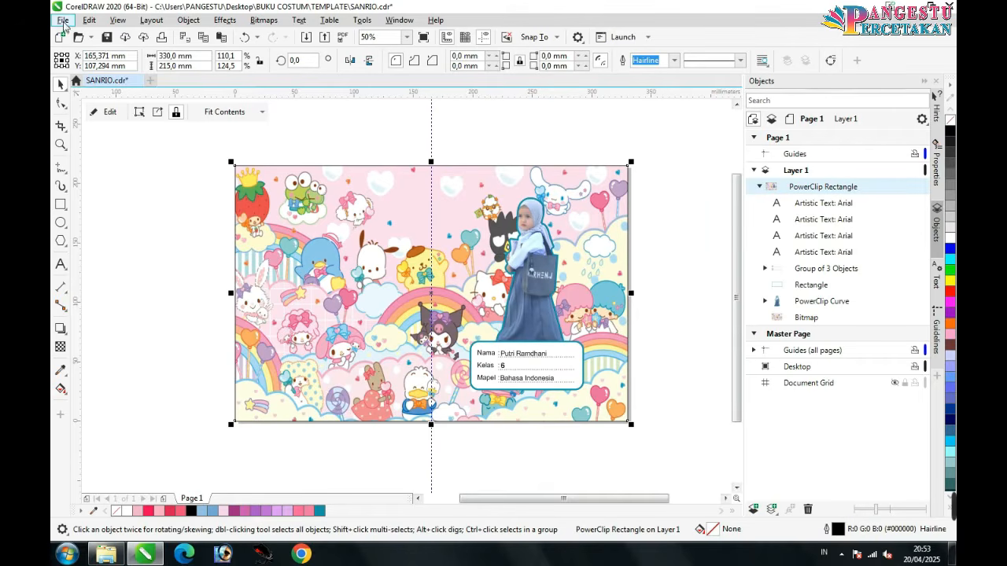
Step: Export the cover as PNG 'SIAP CETAK' into Desktop\BUKU COSTUM, then switch to the TEMPLATE window
click(62, 21)
key(Escape)
key(ctrl+e)
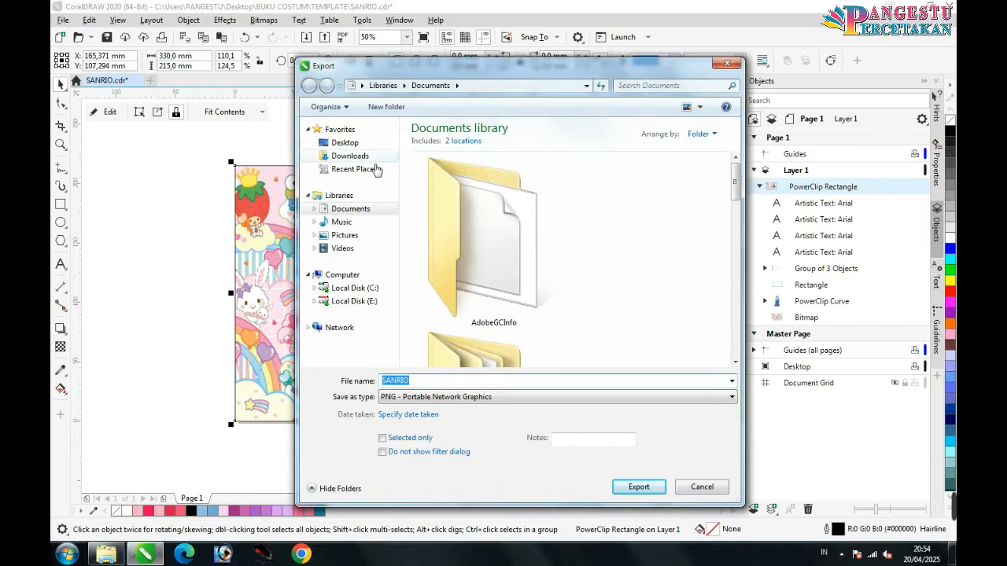
click(344, 143)
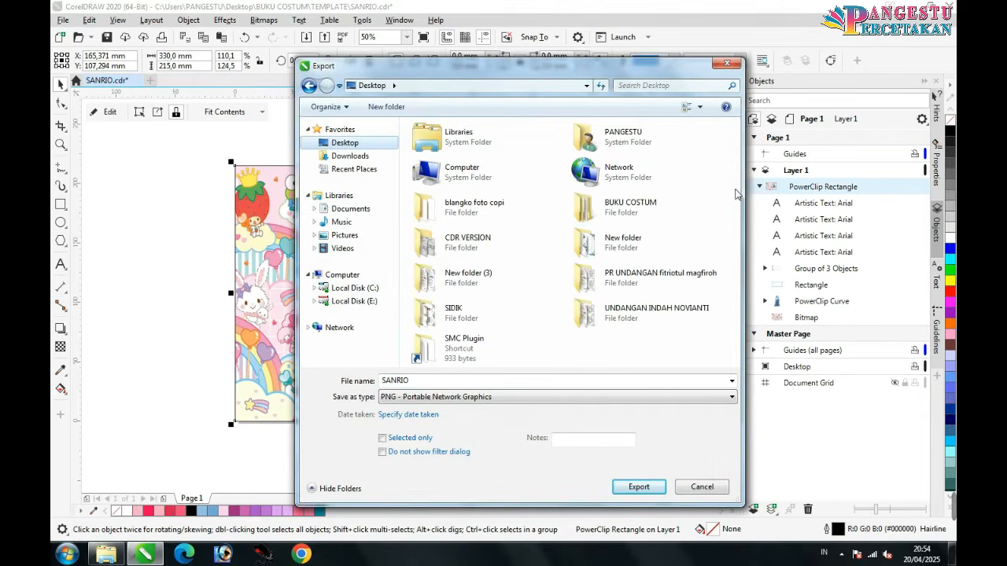
double_click(650, 217)
text(SIAP CETAK)
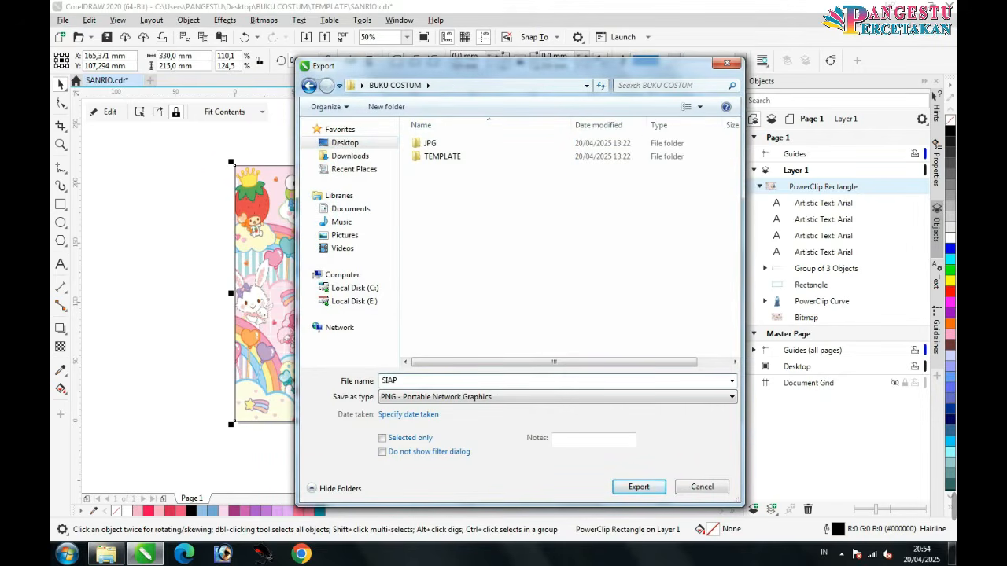
click(639, 487)
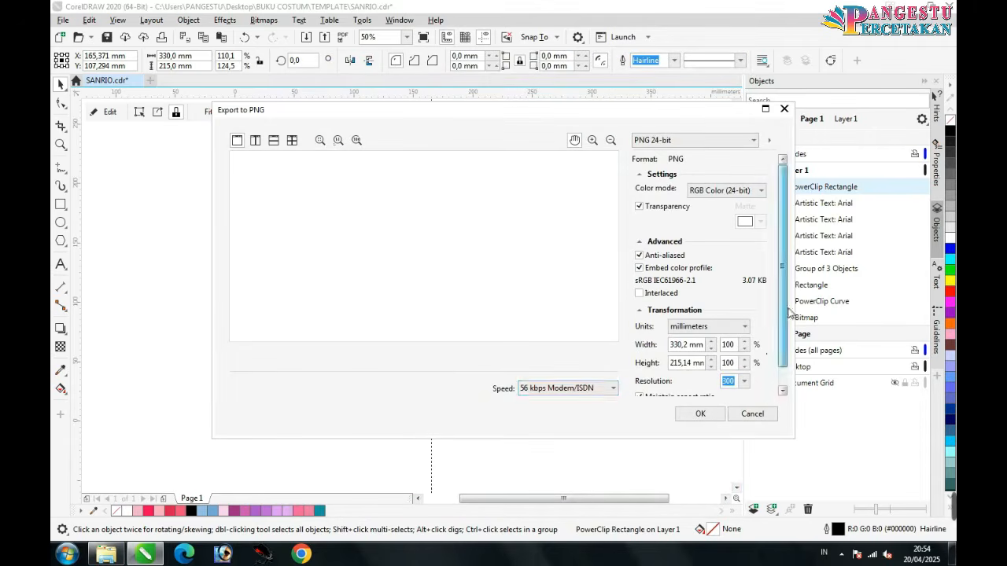
scroll(755, 370, down, 1)
click(706, 415)
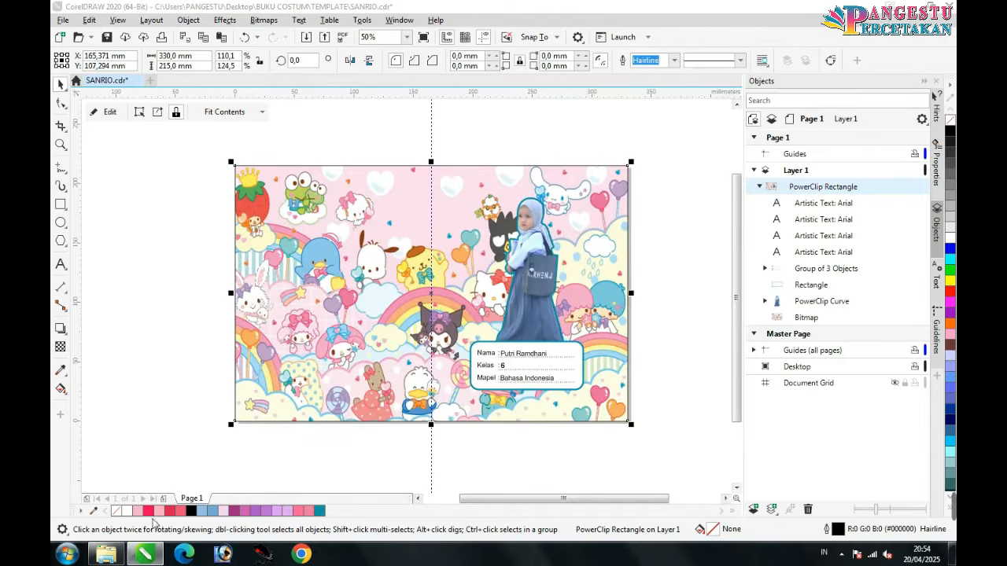
click(106, 553)
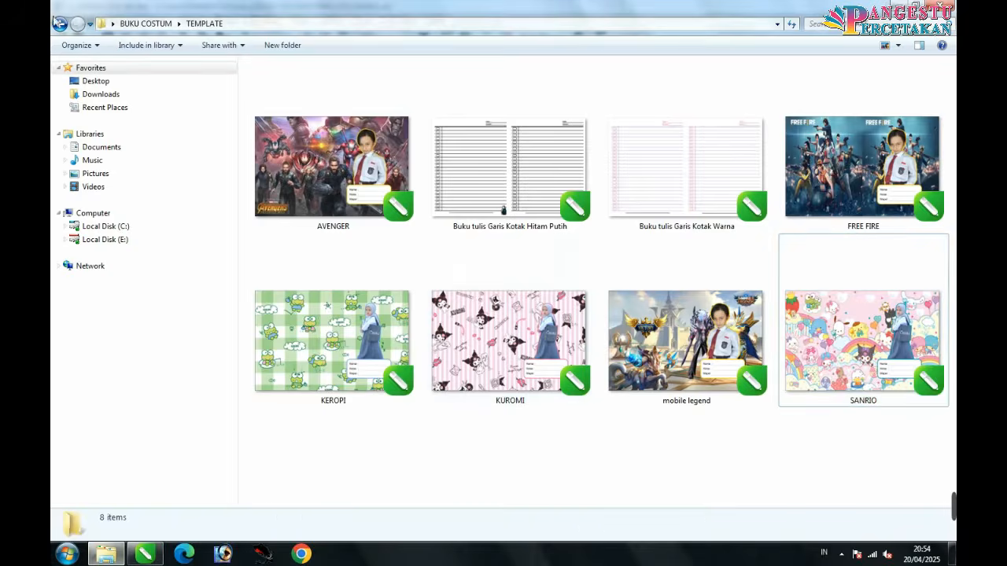
key(BackSpace)
click(681, 228)
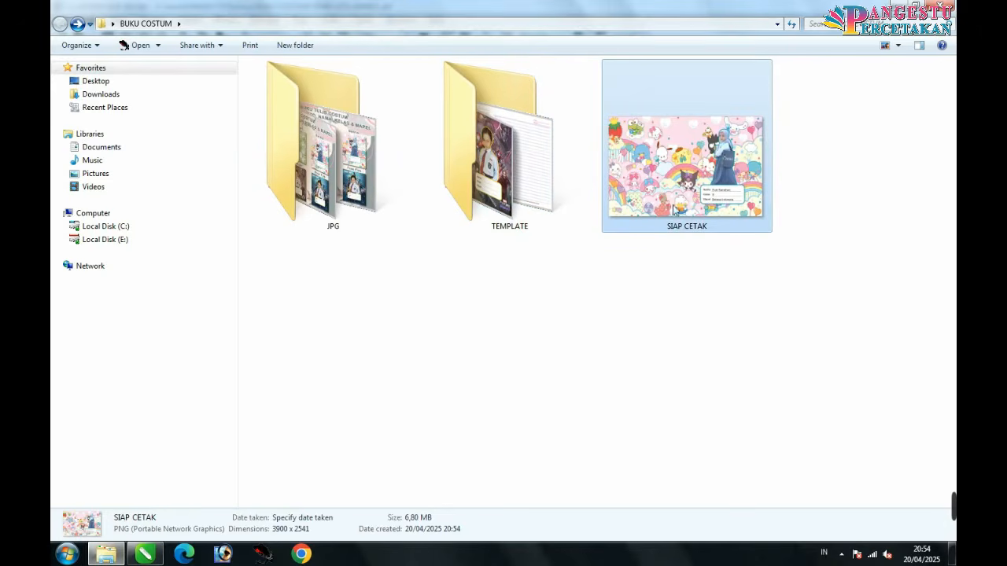
double_click(564, 226)
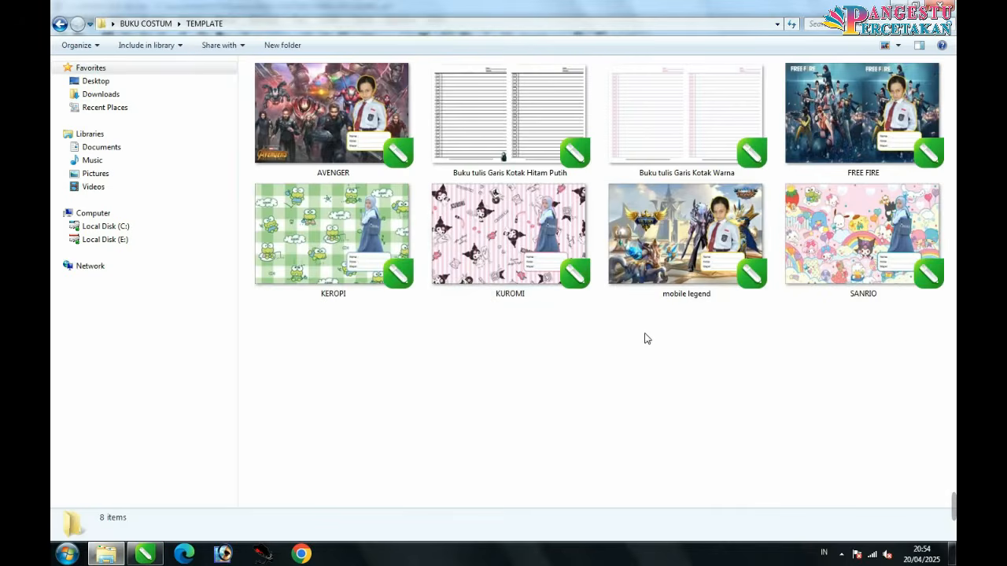
right_click(619, 189)
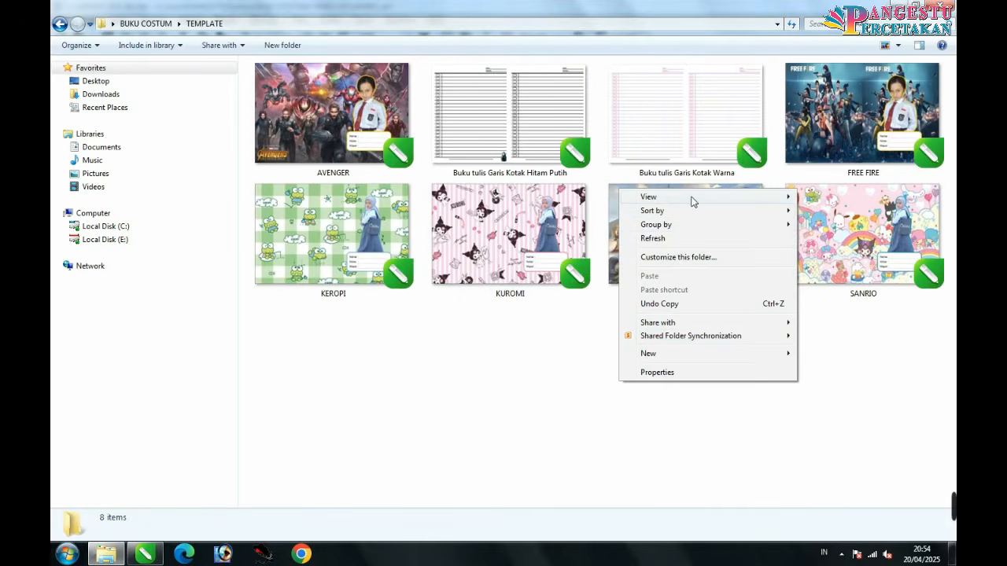
mouse_move(690, 198)
click(905, 460)
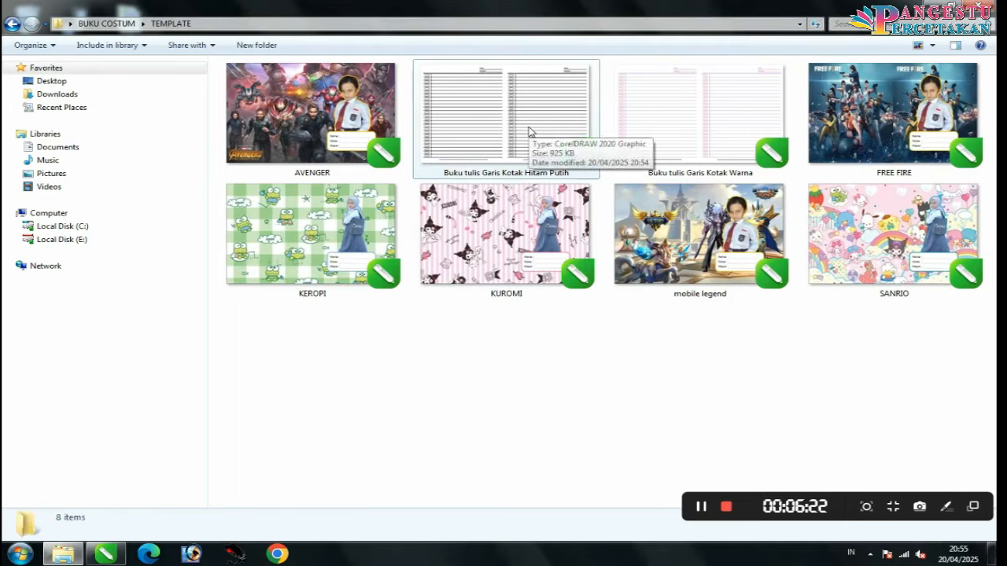
click(530, 132)
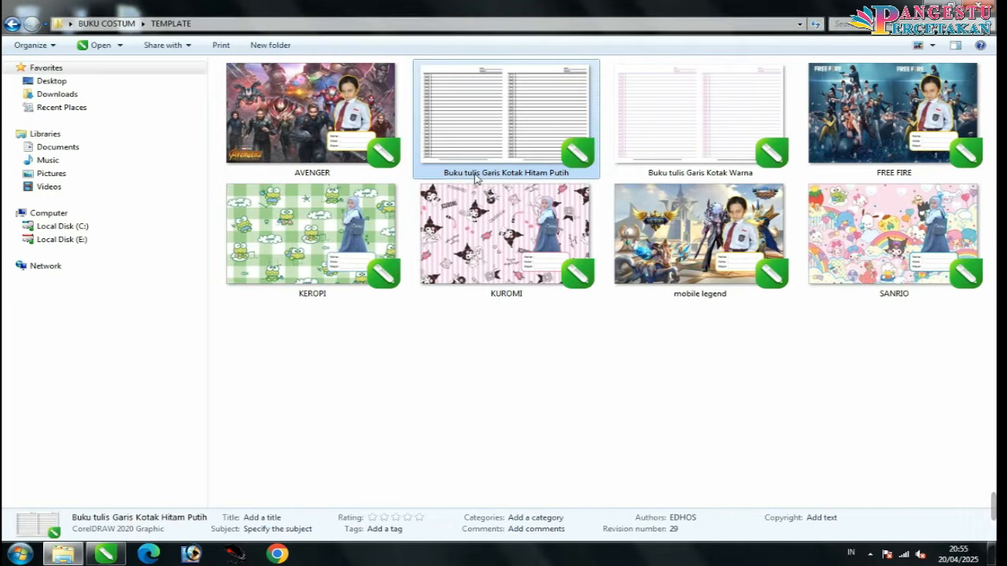
click(661, 168)
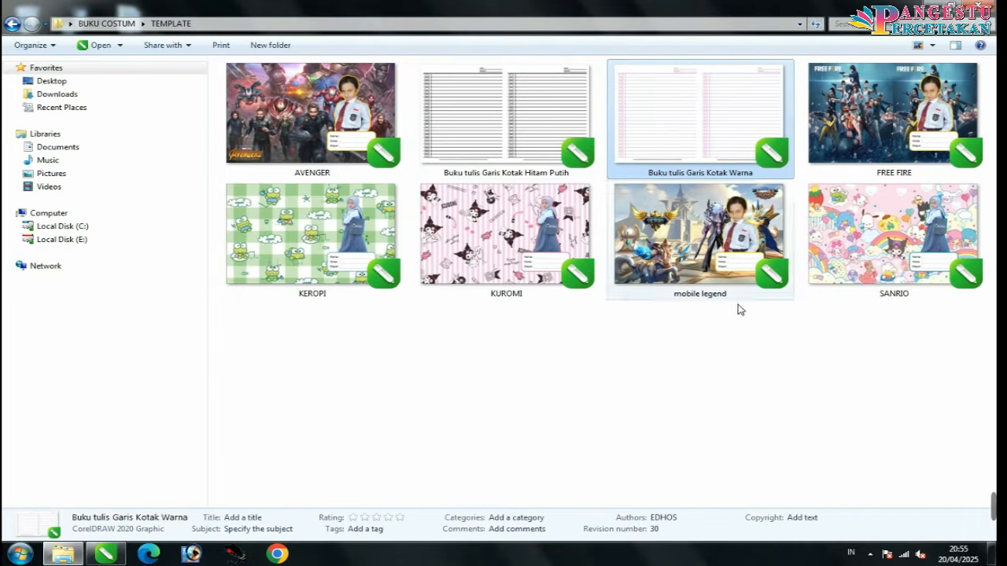
Step: Open the Buku tulis Garis Kotak Hitam Putih design in CorelDRAW and look over its pages
double_click(517, 122)
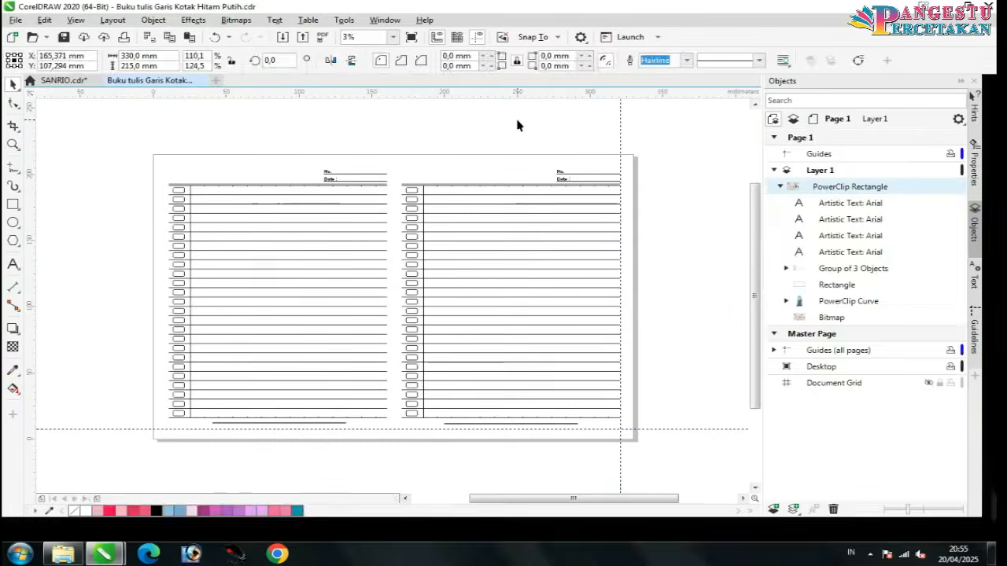
scroll(415, 238, up, 8)
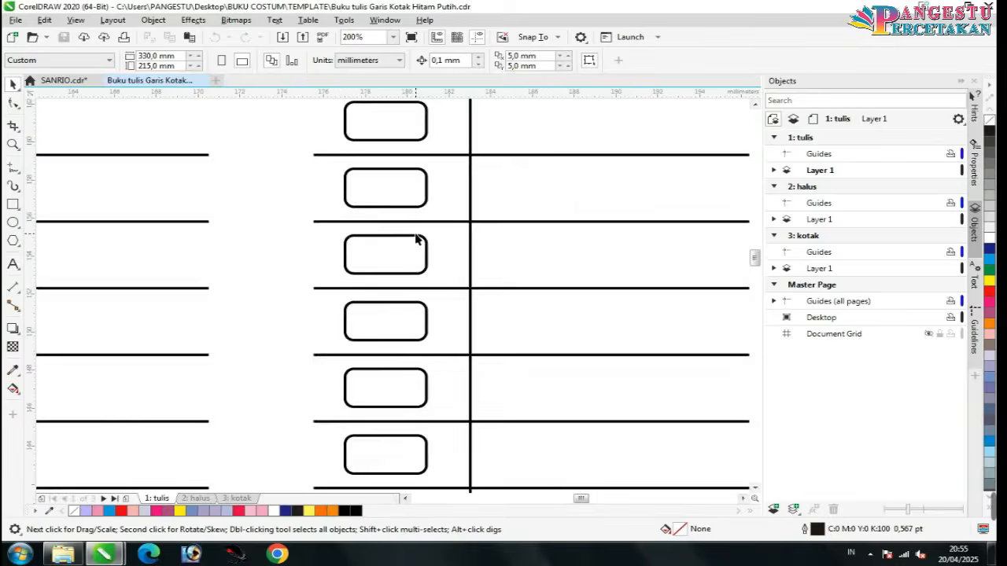
scroll(415, 238, down, 9)
scroll(415, 238, up, 6)
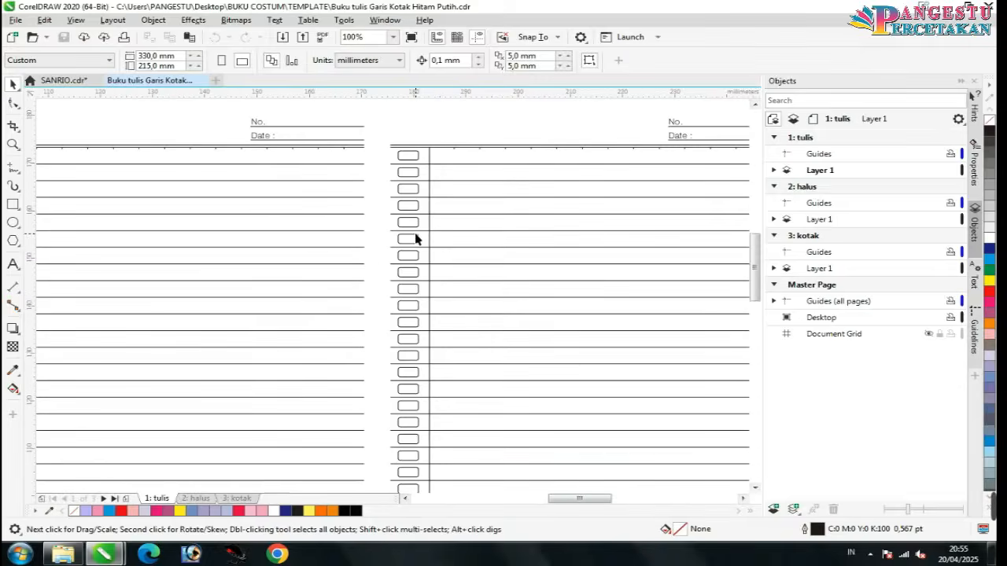
scroll(415, 239, down, 6)
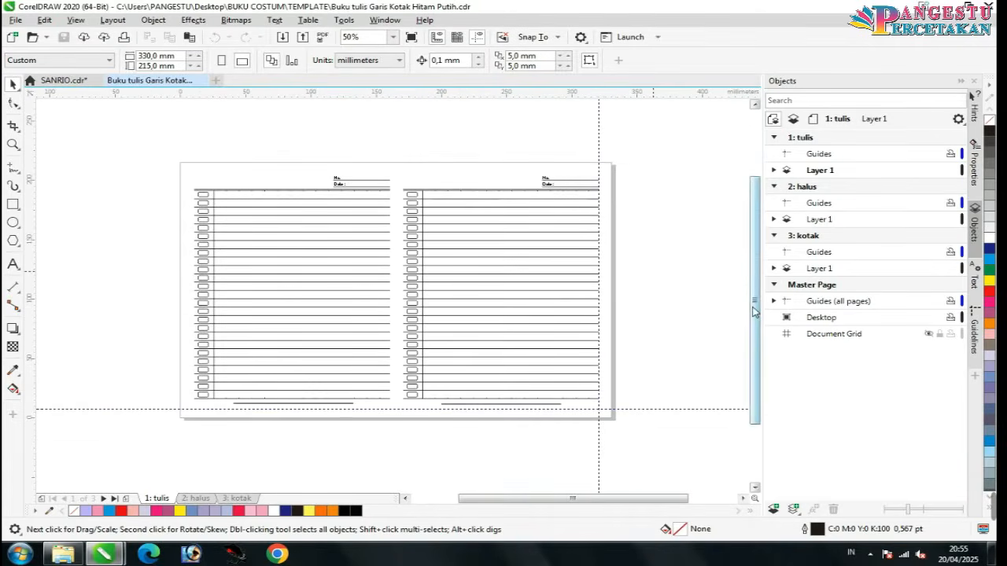
drag(754, 309, 757, 329)
scroll(541, 337, up, 1)
scroll(541, 337, up, 1)
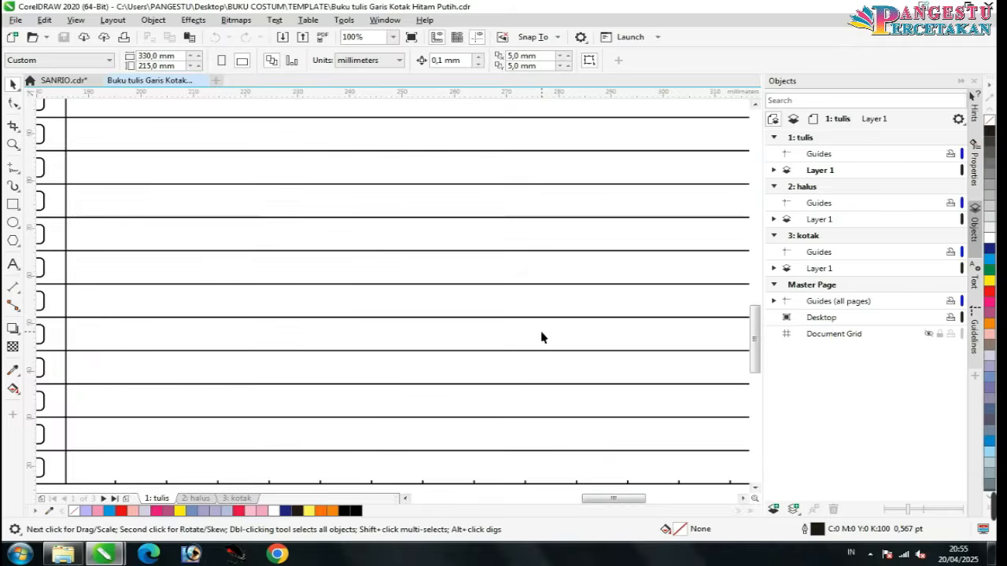
scroll(541, 337, down, 1)
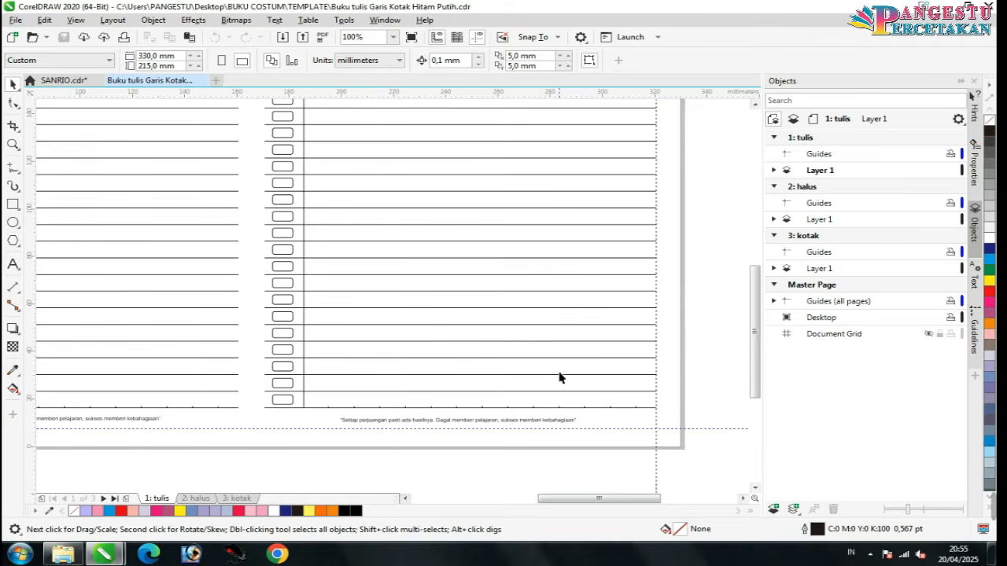
scroll(529, 425, up, 1)
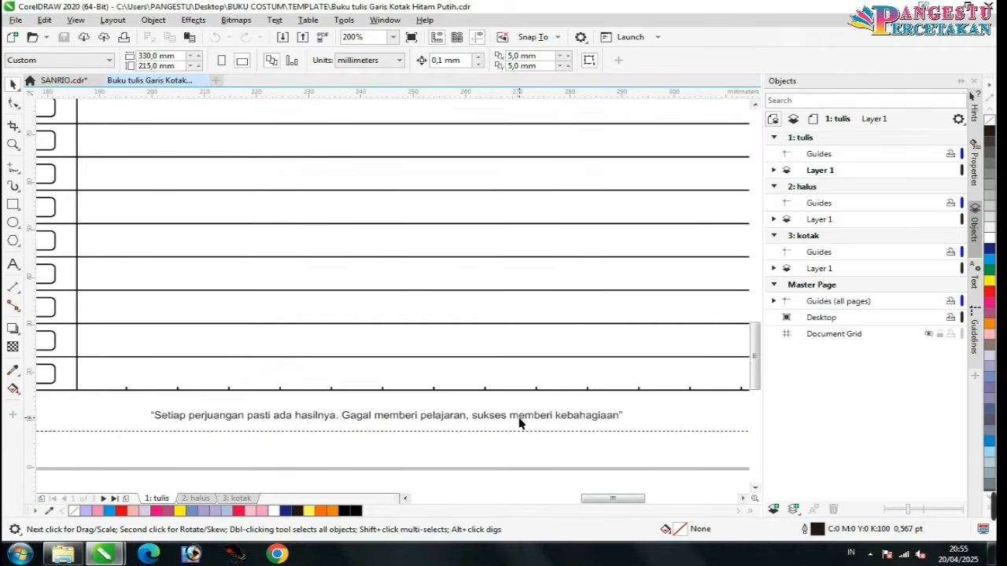
Step: Deselect the footer quote, zoom out to 50%, and bring up the File menu
click(519, 423)
click(328, 416)
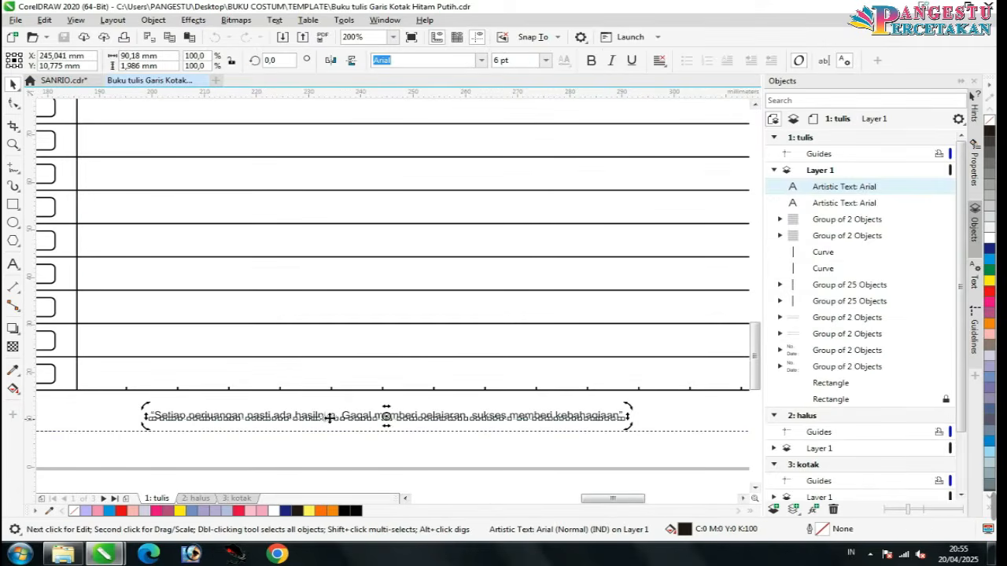
click(390, 455)
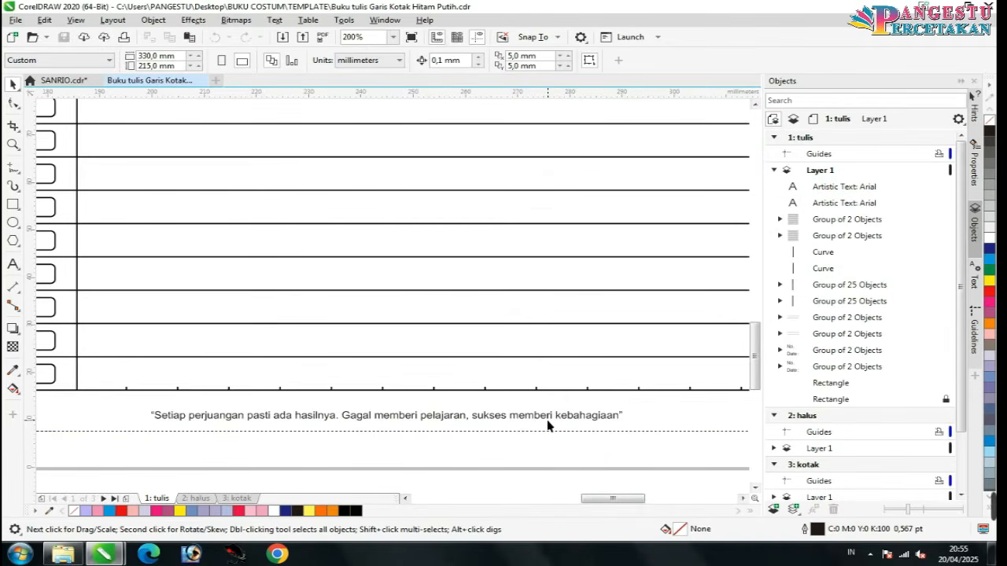
scroll(549, 426, down, 1)
scroll(548, 426, down, 1)
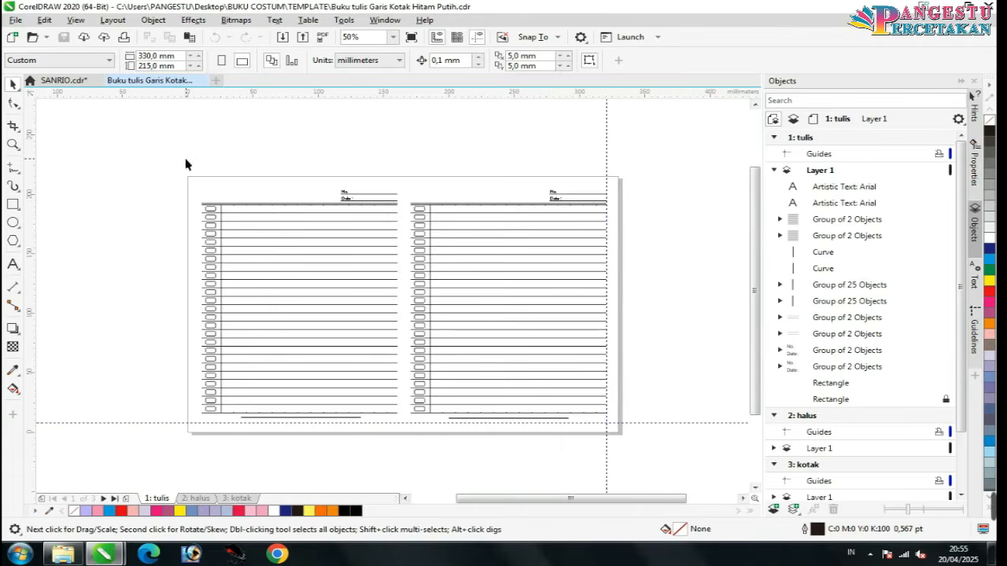
click(15, 19)
mouse_move(128, 280)
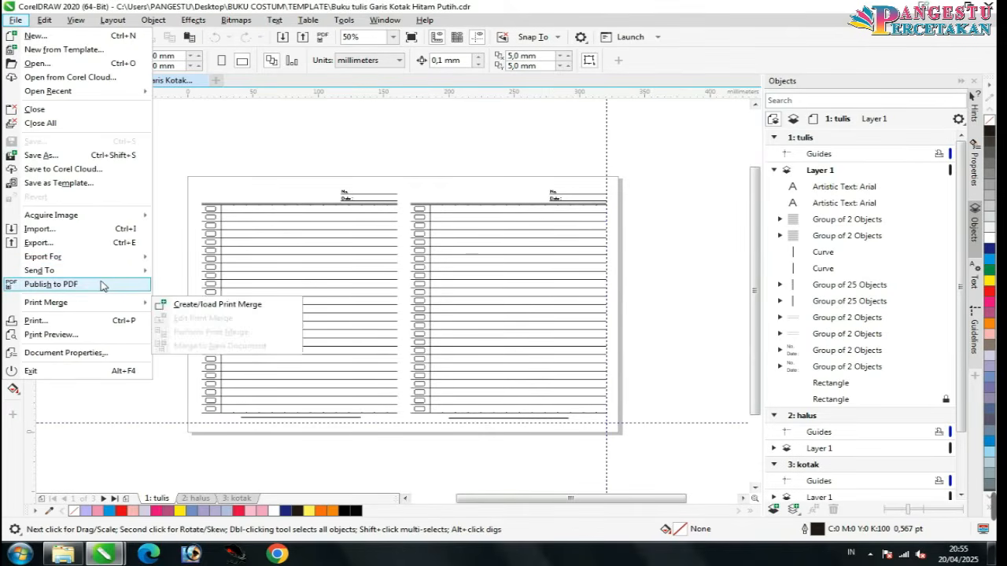
Step: Export the spread as PNG 'Buku tulis Garis Kotak Hitam Putih SIAP CETAK', then close CorelDRAW
click(93, 243)
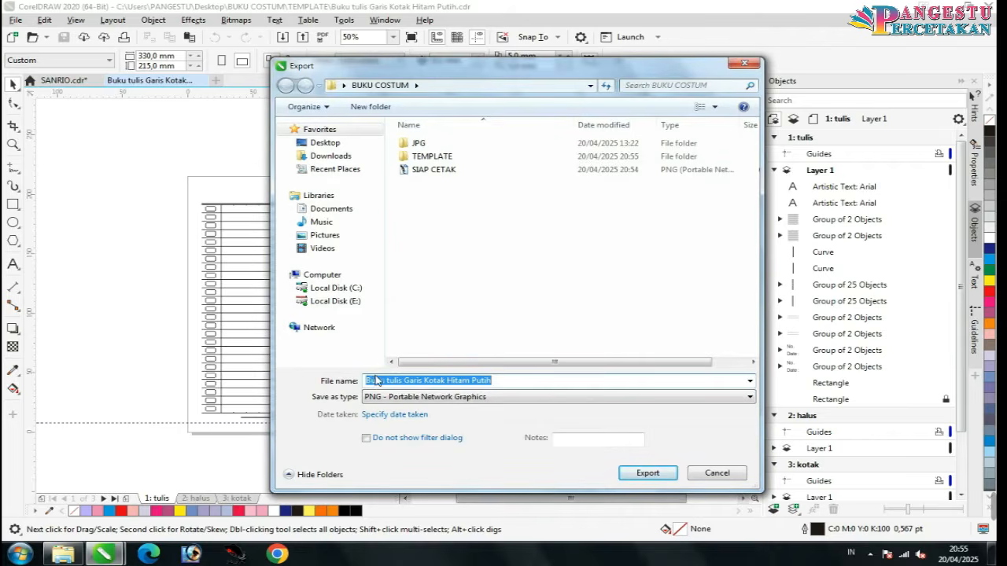
click(484, 380)
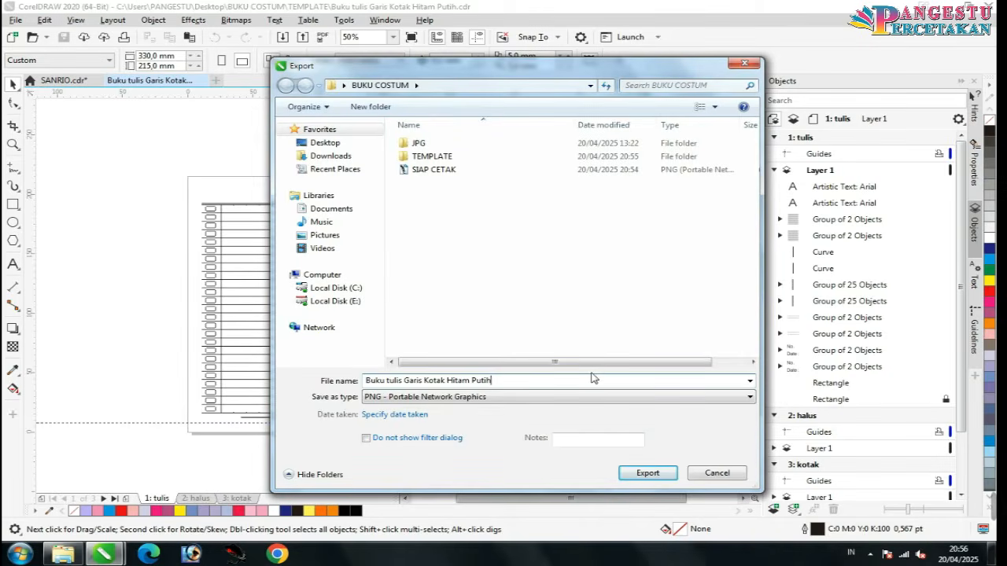
text(SIAP CETAK)
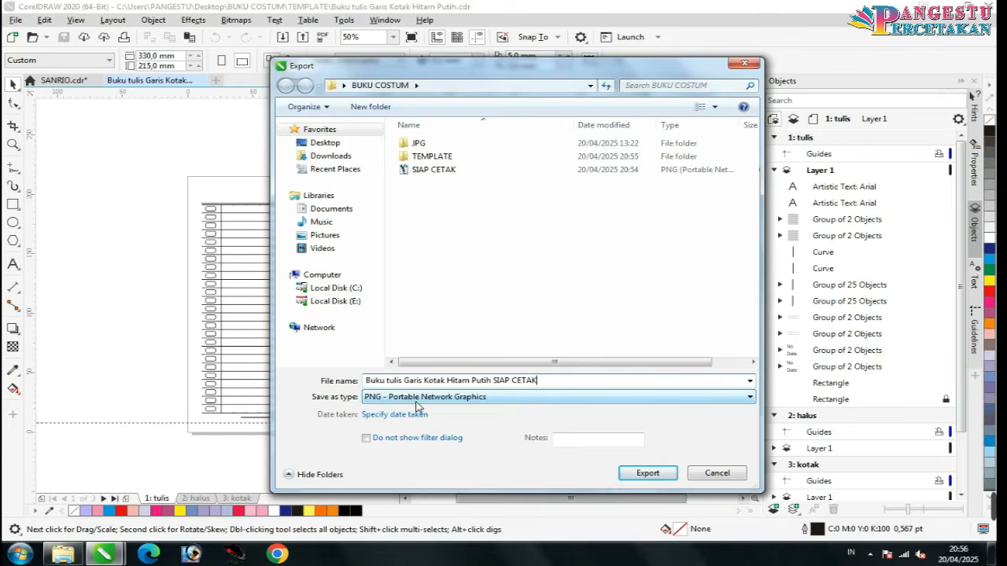
click(529, 324)
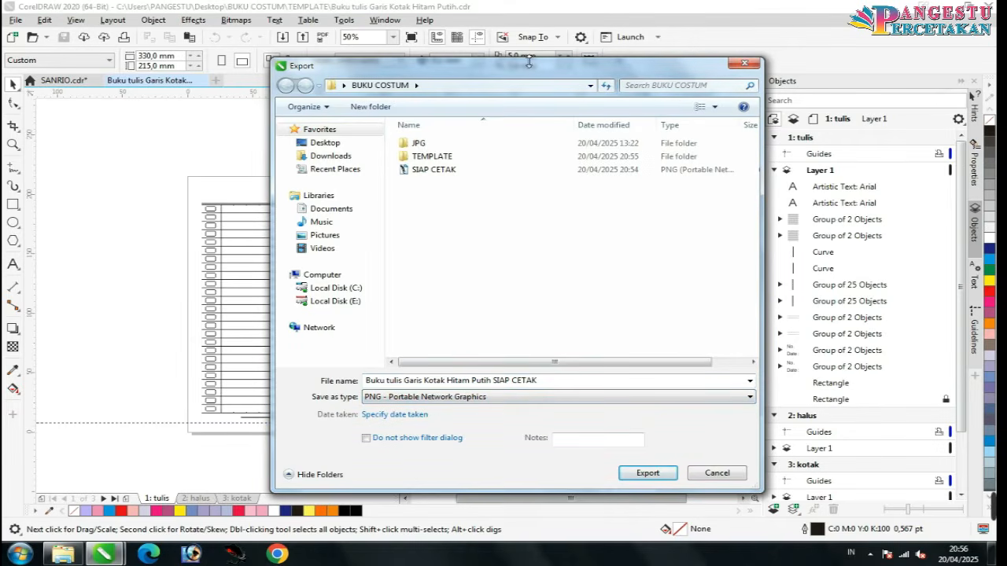
drag(529, 62, 571, 365)
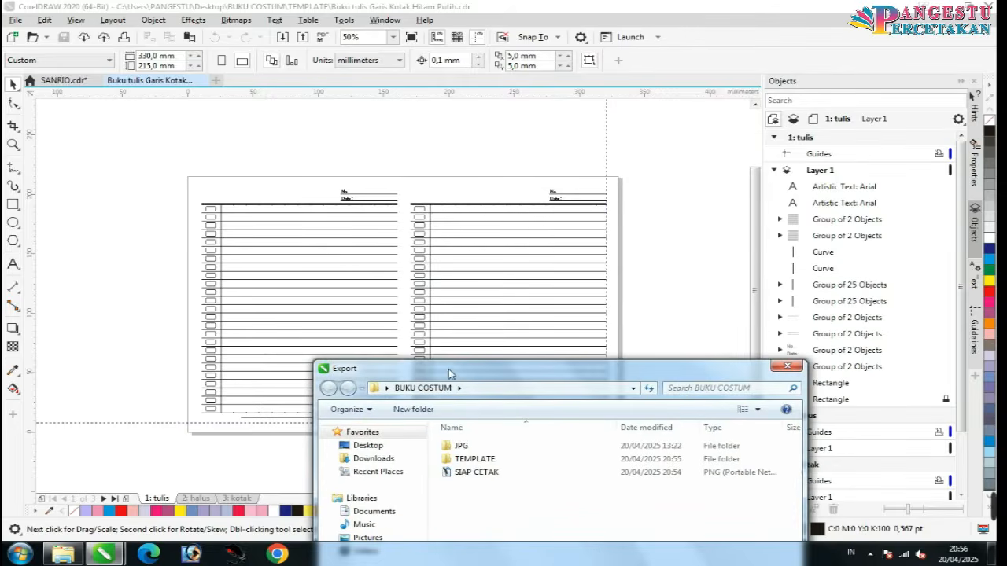
drag(449, 374, 502, 113)
click(741, 516)
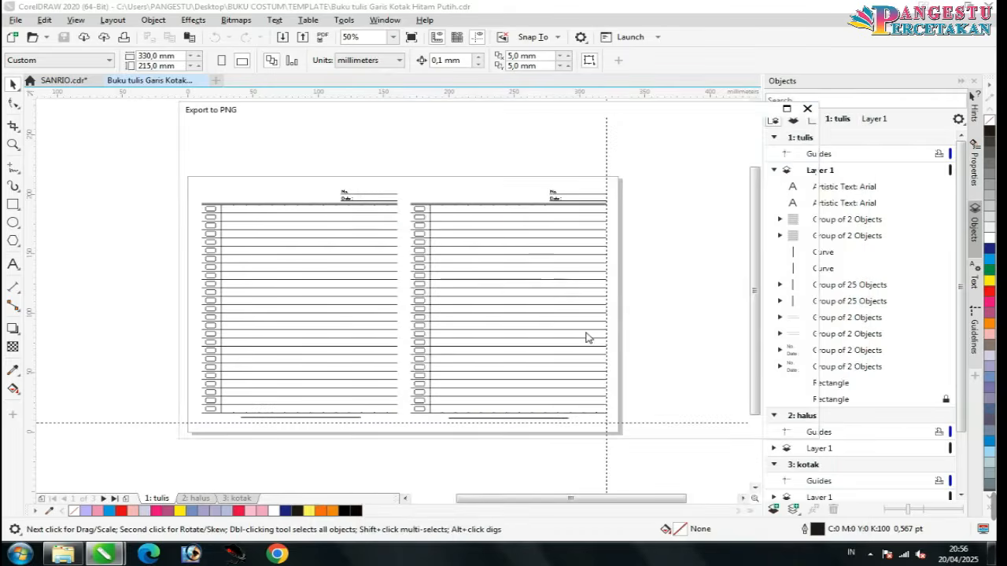
click(719, 417)
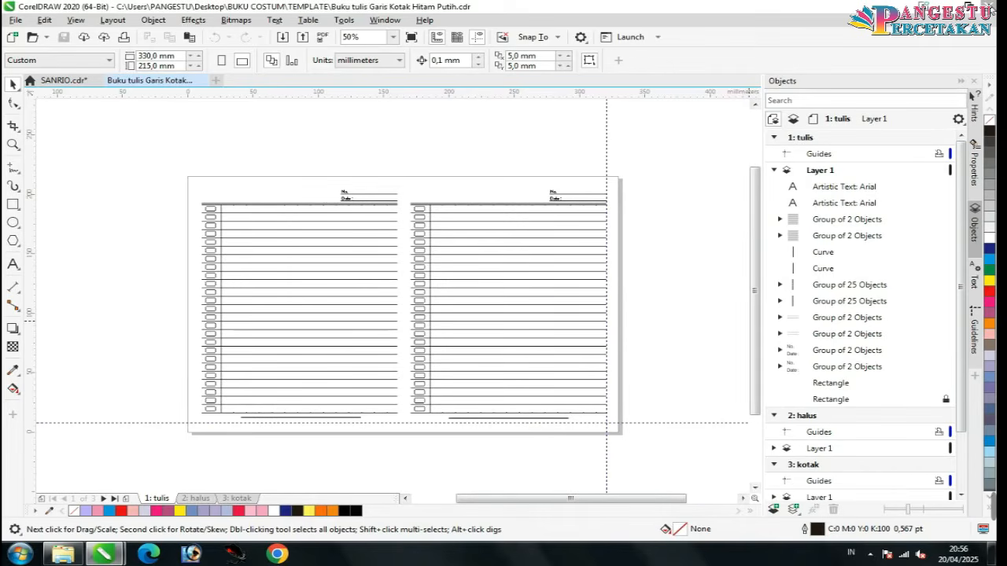
click(975, 6)
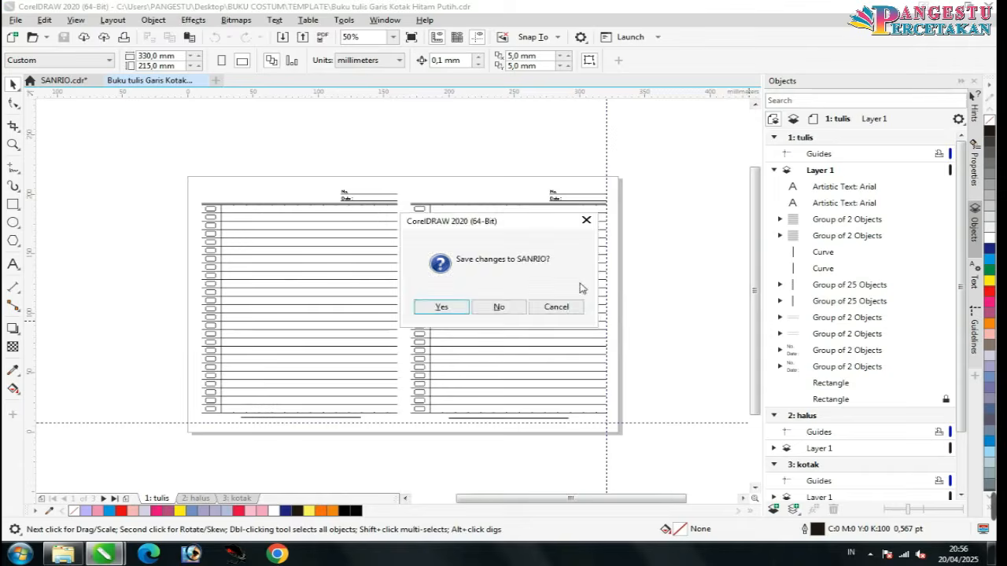
Step: Close SANRIO without saving and return to the BUKU COSTUM folder
click(511, 306)
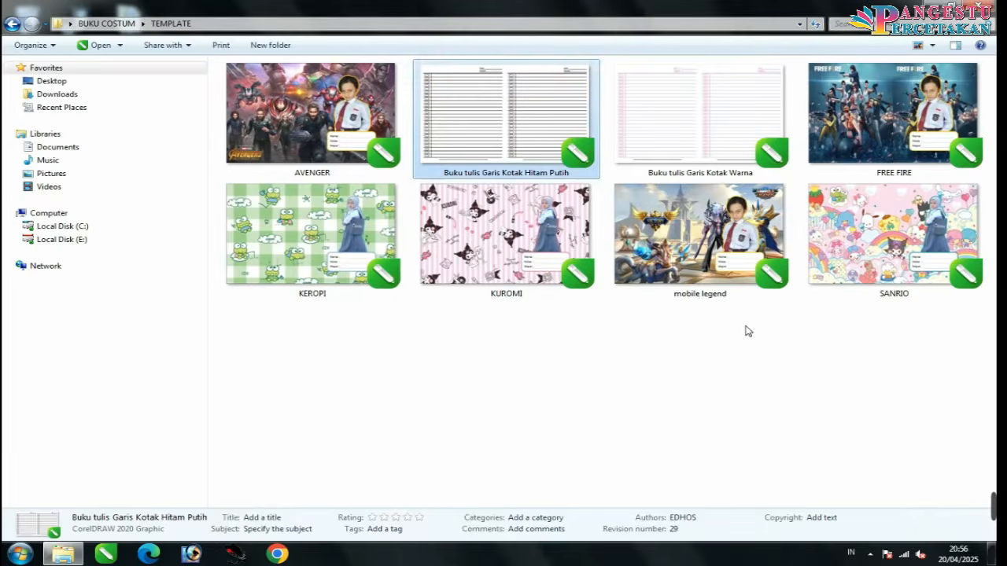
click(760, 384)
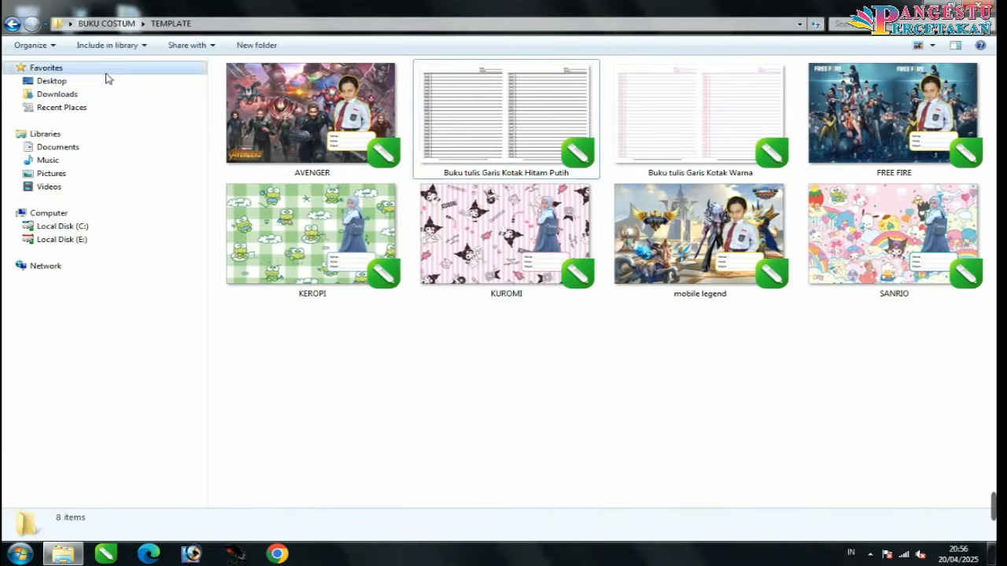
click(12, 23)
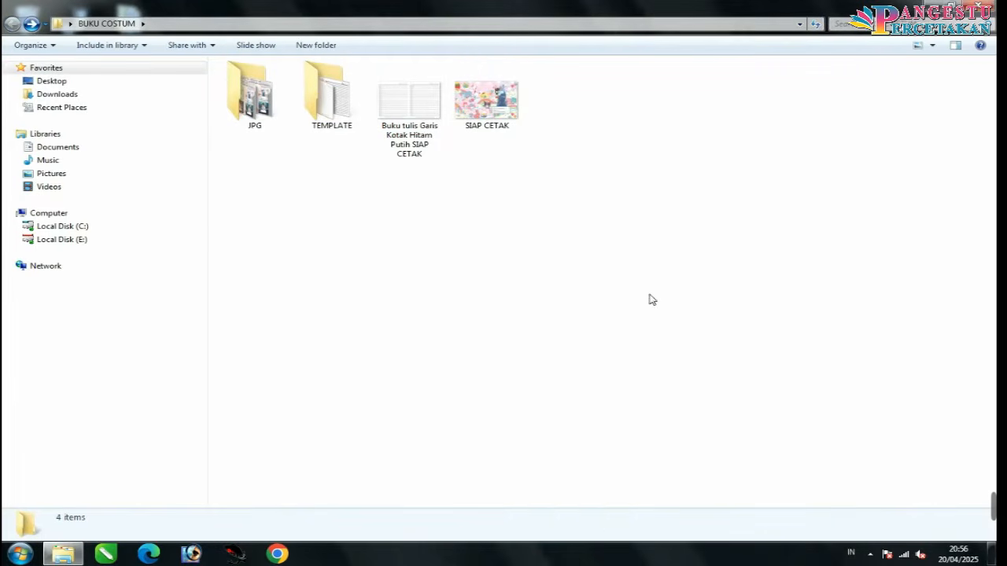
Step: Show the BUKU COSTUM folder contents as Extra large icons
right_click(486, 151)
mouse_move(513, 160)
click(739, 159)
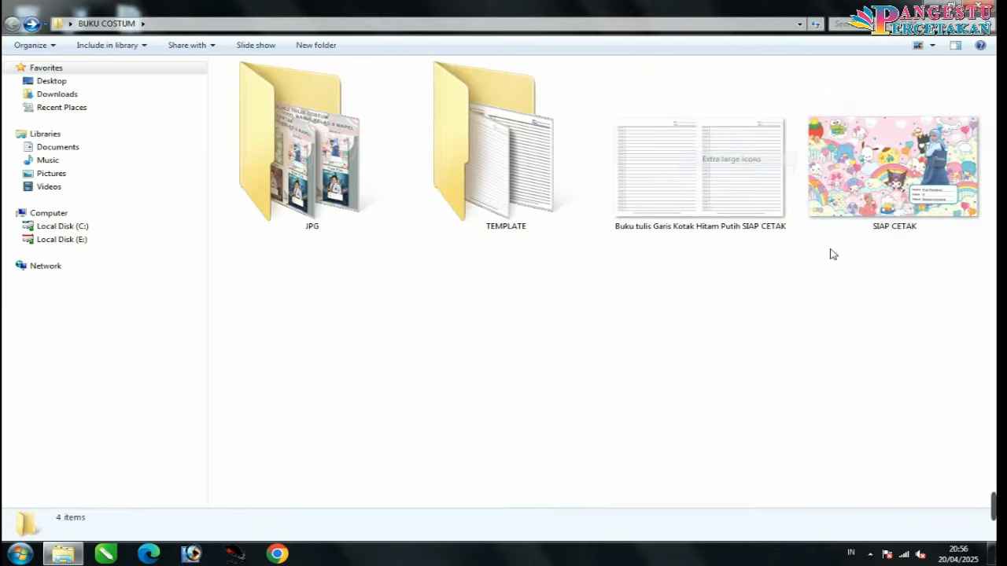
drag(911, 313, 708, 149)
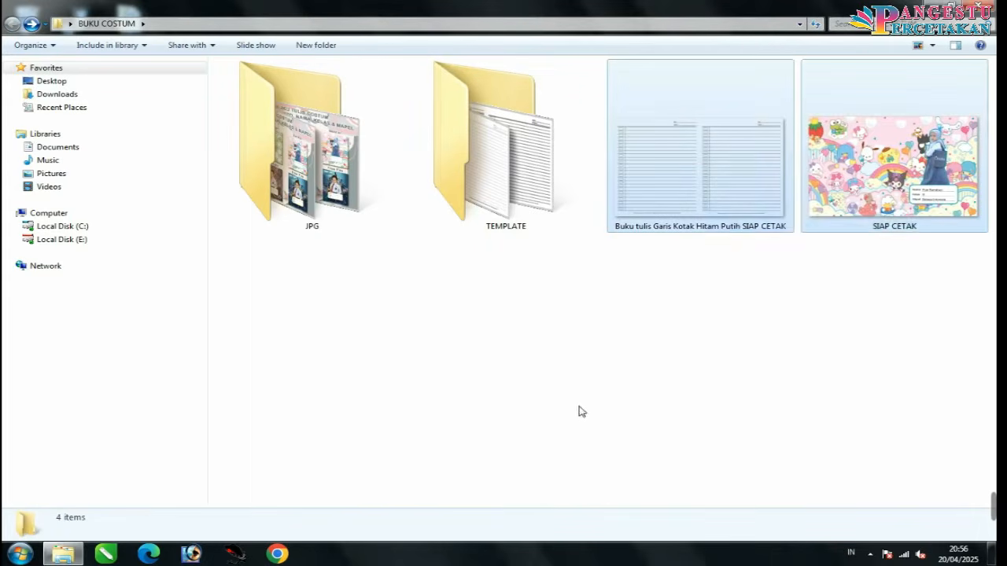
click(578, 406)
Step: Launch Adobe Photoshop, minimize it to the background, and bring up the Start menu
click(191, 554)
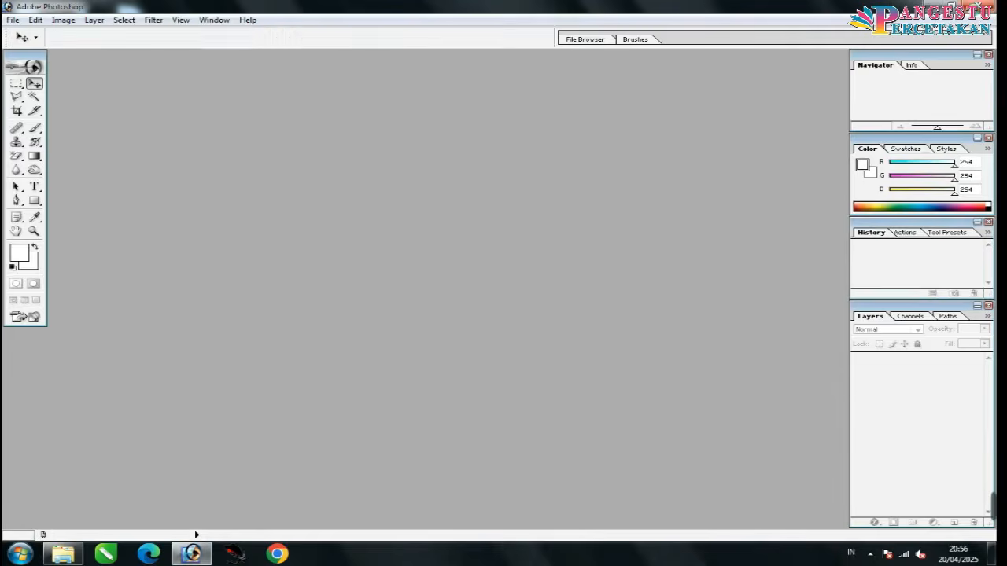
click(193, 553)
click(19, 554)
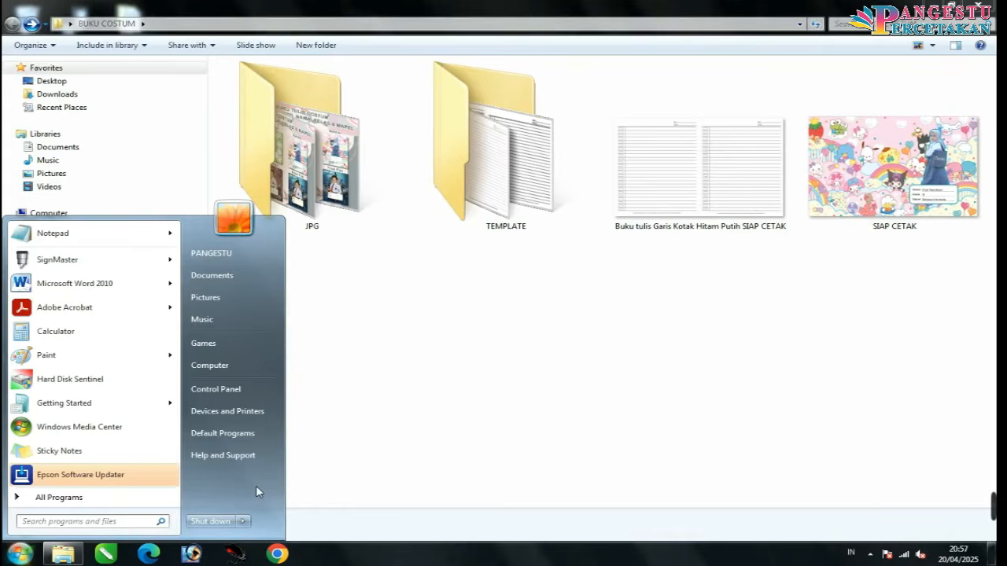
Step: Open the EPSON L1300 printing preferences from a maximized Devices and Printers window
click(238, 413)
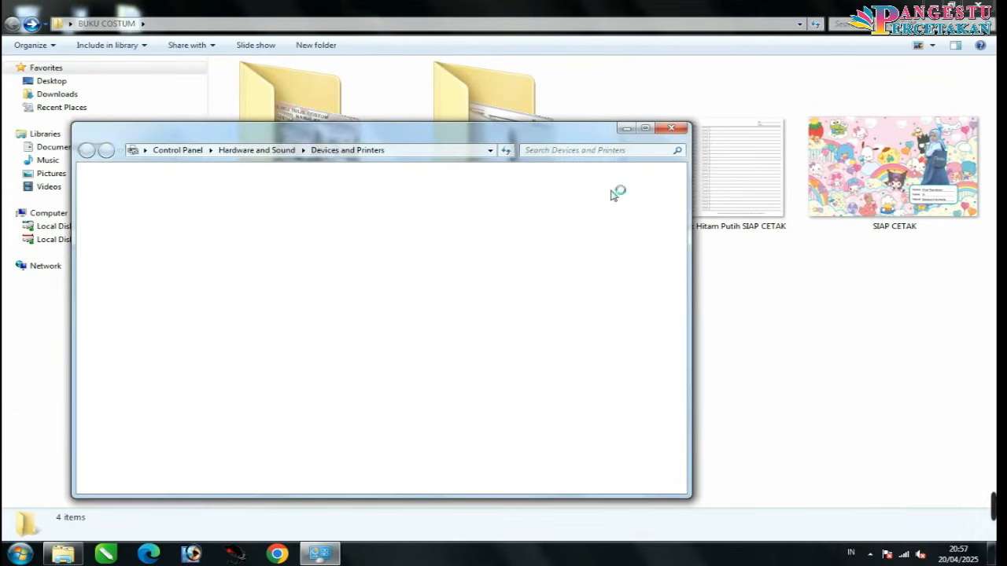
click(645, 129)
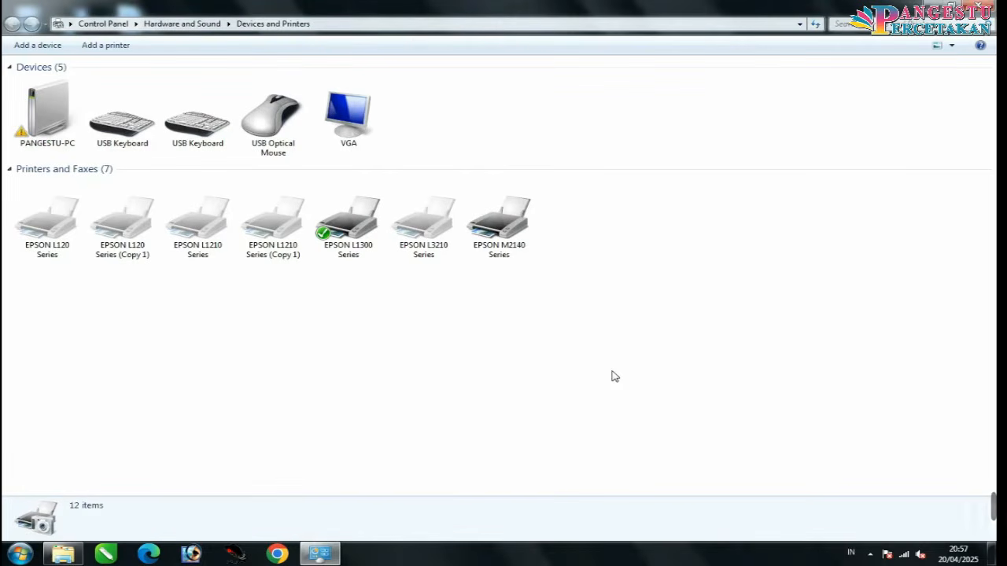
right_click(348, 224)
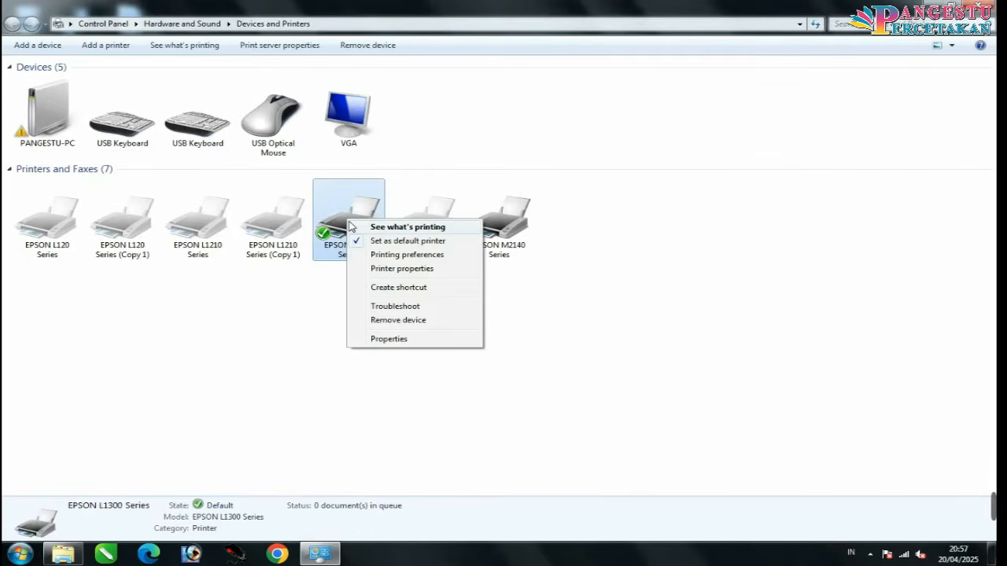
click(419, 256)
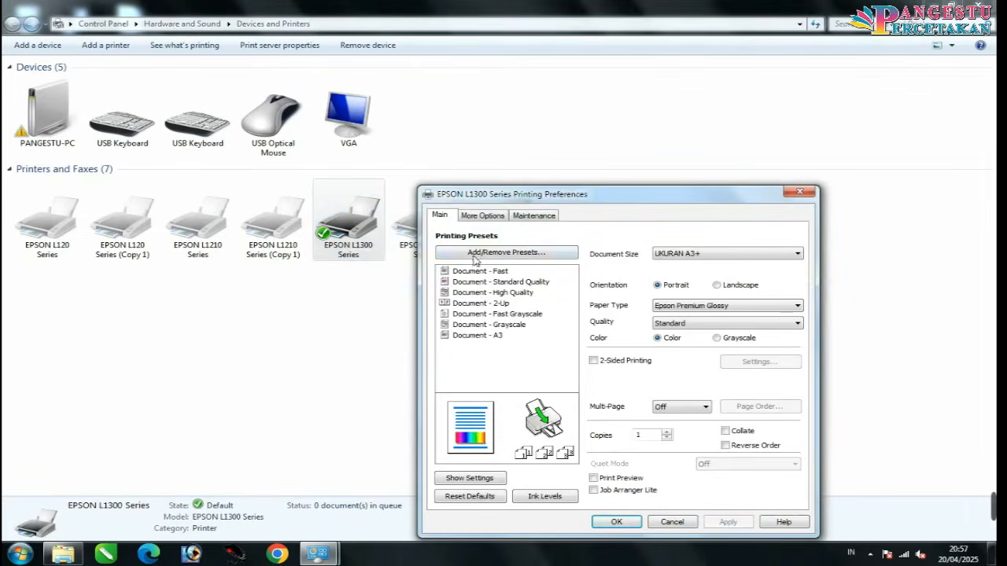
Step: Save a custom F4 paper size of 215 × 330 mm as the EPSON L1300 document size
click(673, 256)
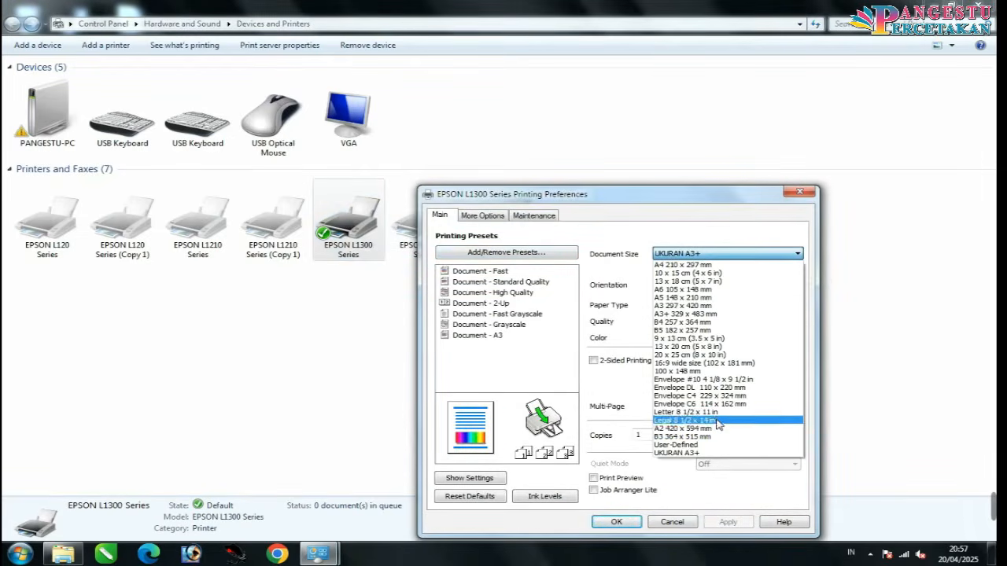
click(713, 446)
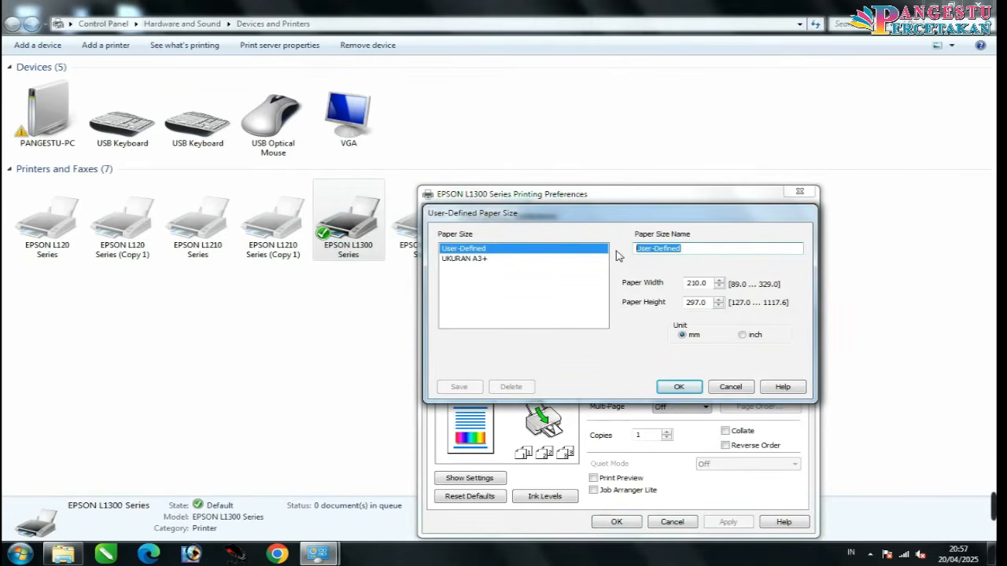
text(F)
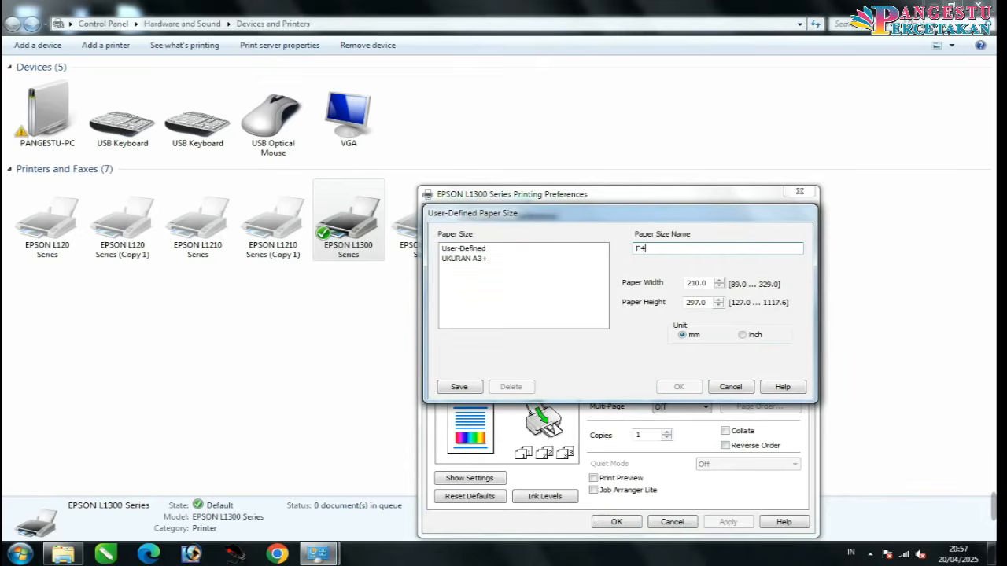
text(4)
double_click(696, 284)
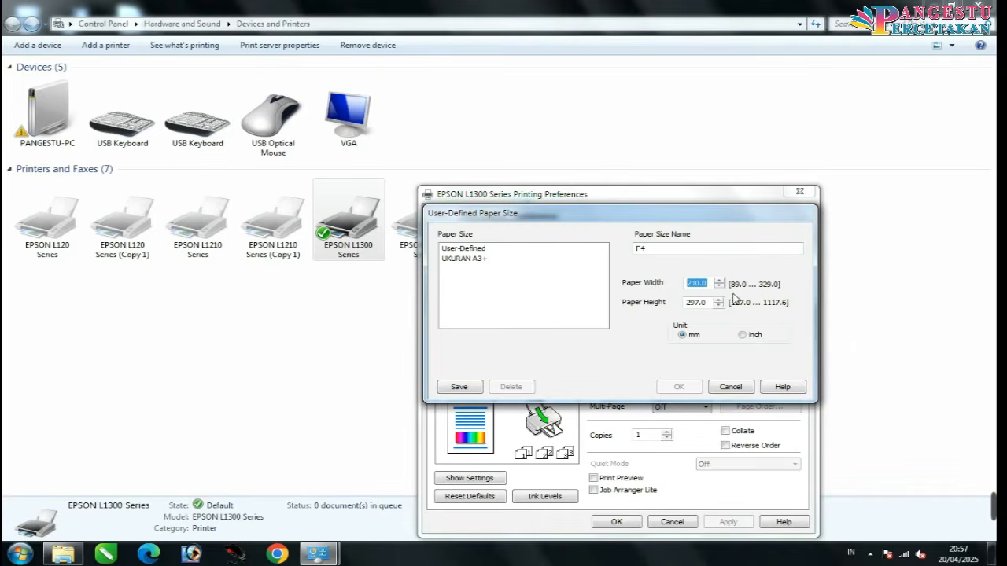
text(215)
drag(711, 302, 675, 306)
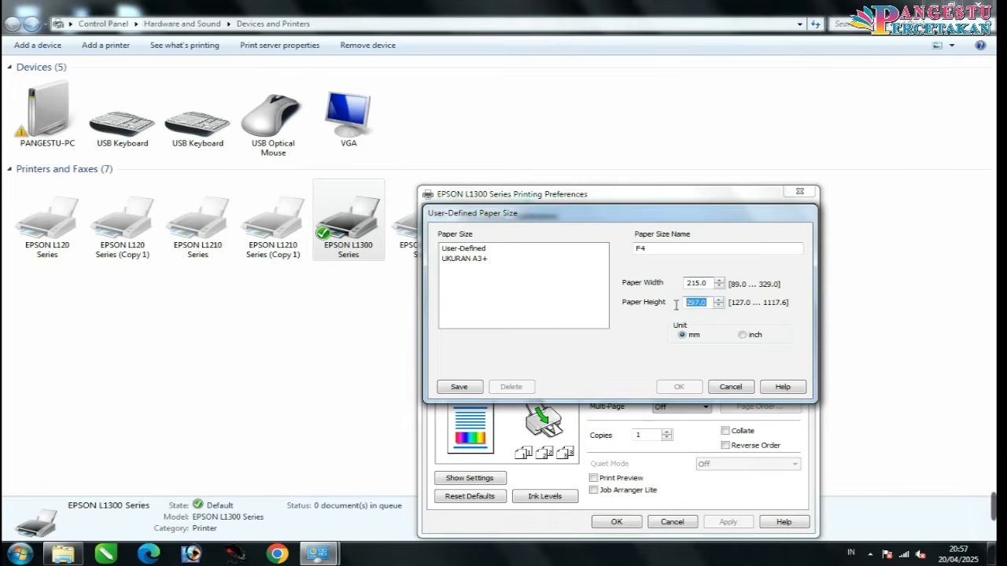
text(330)
click(465, 390)
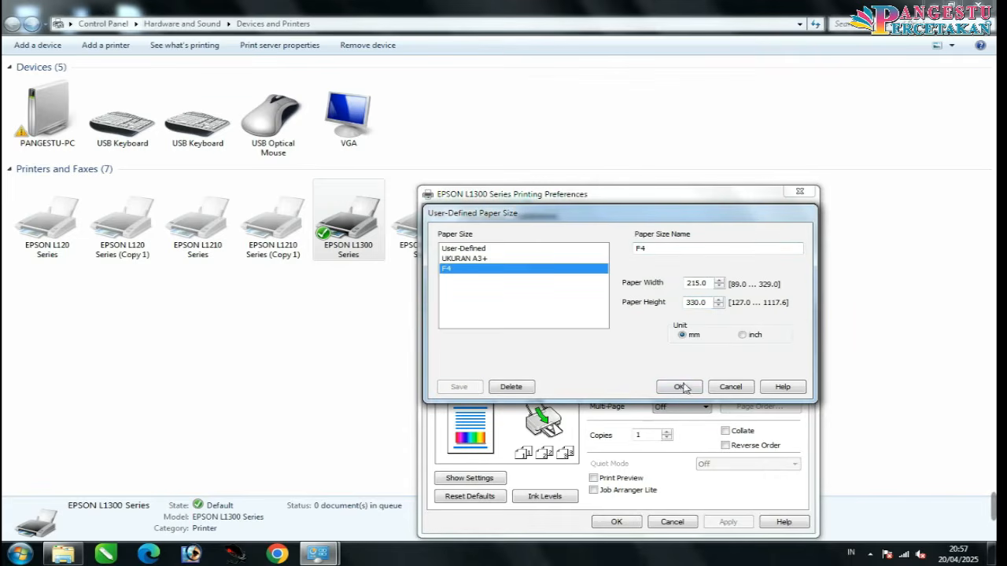
click(681, 387)
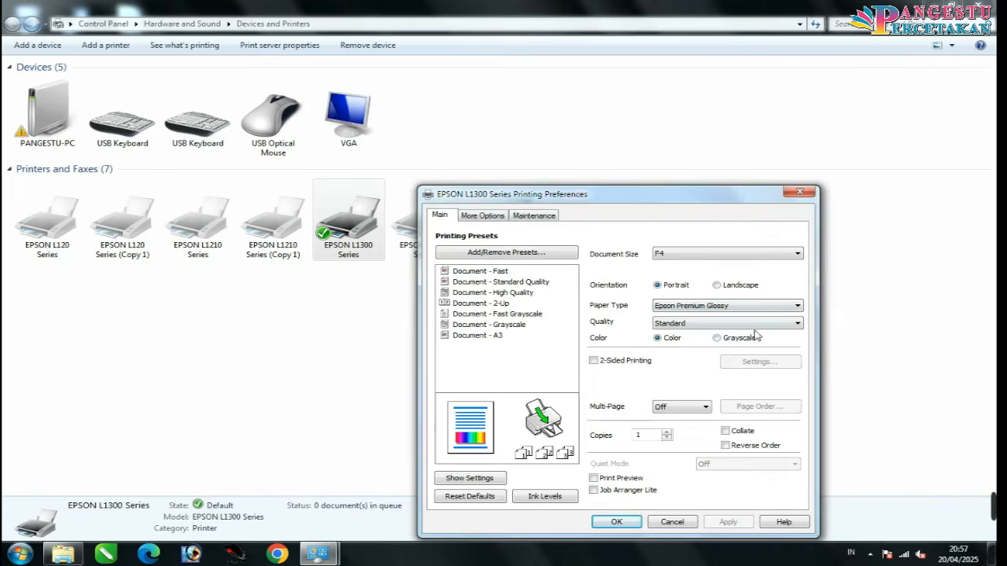
click(610, 518)
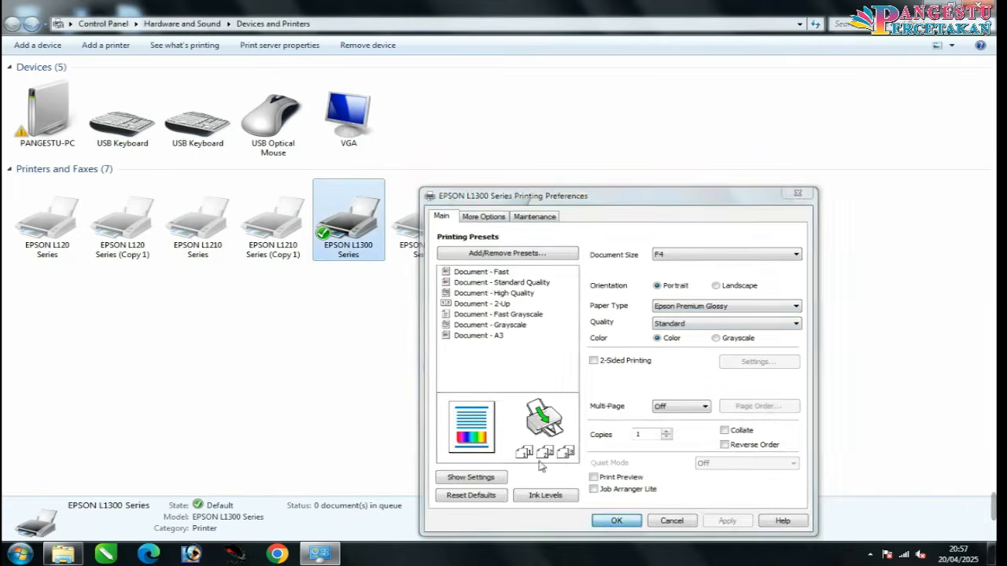
click(364, 362)
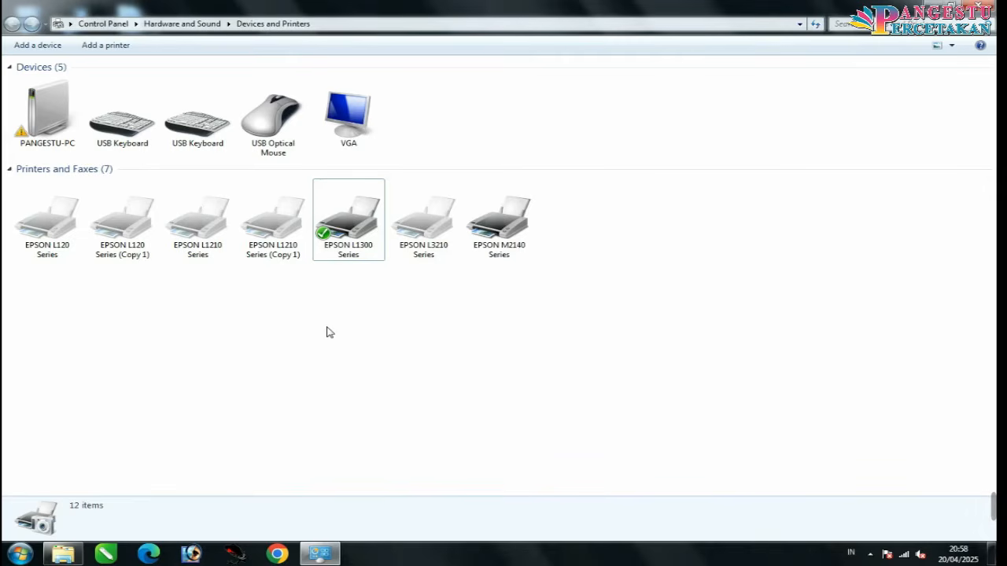
Step: In EPSON L1210 Series (Copy 1) preferences, choose User Defined size and delete the old F4
right_click(281, 251)
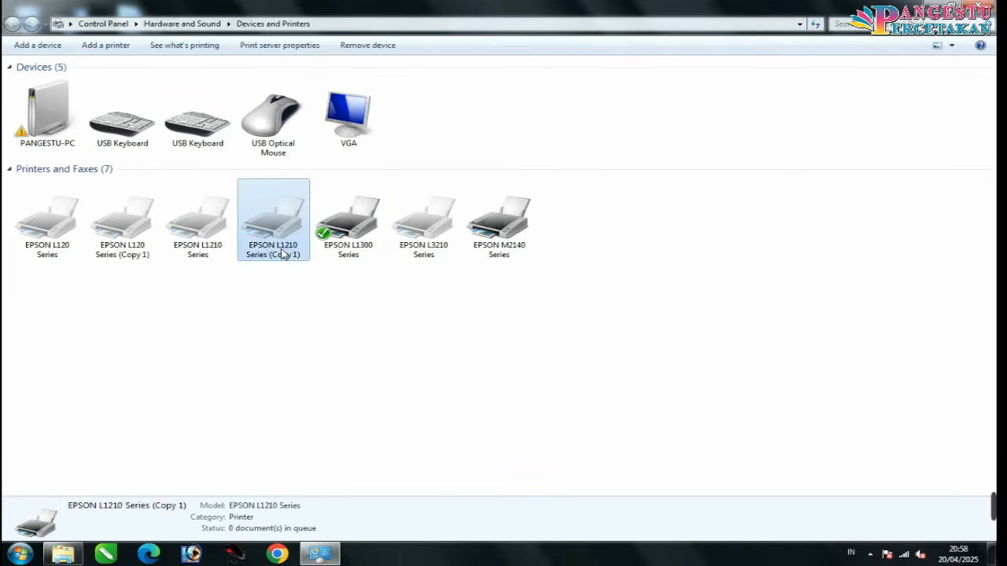
click(340, 287)
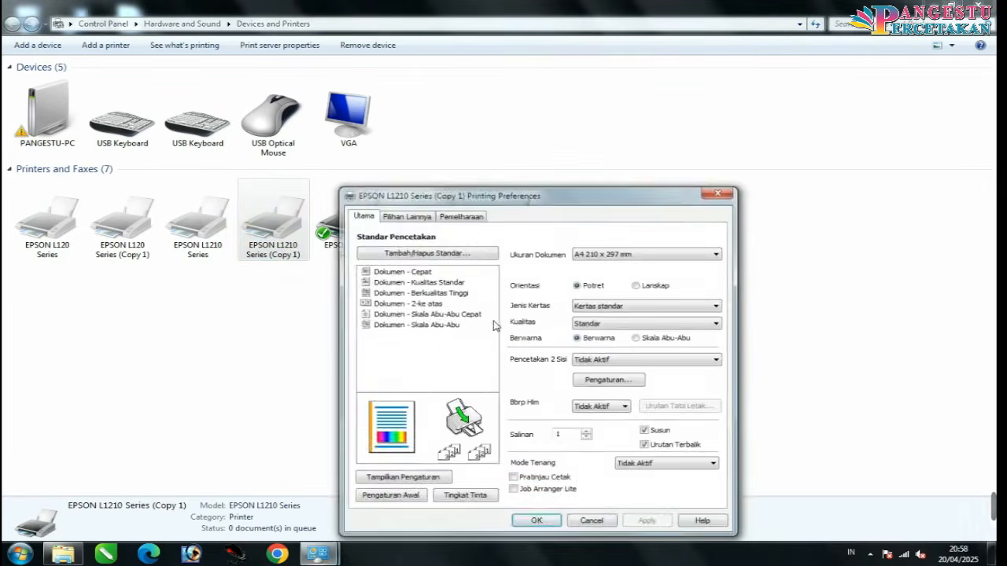
click(612, 255)
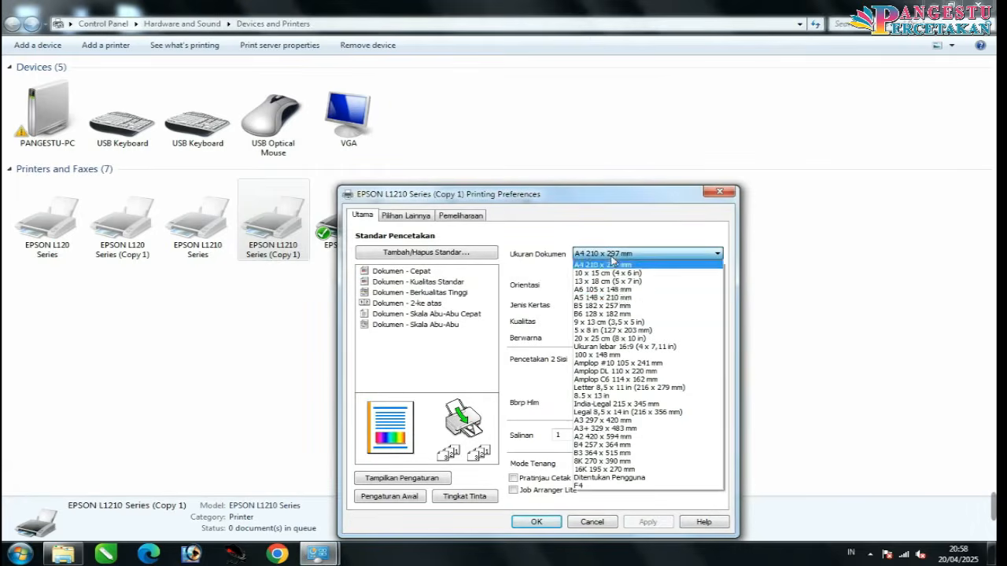
click(610, 478)
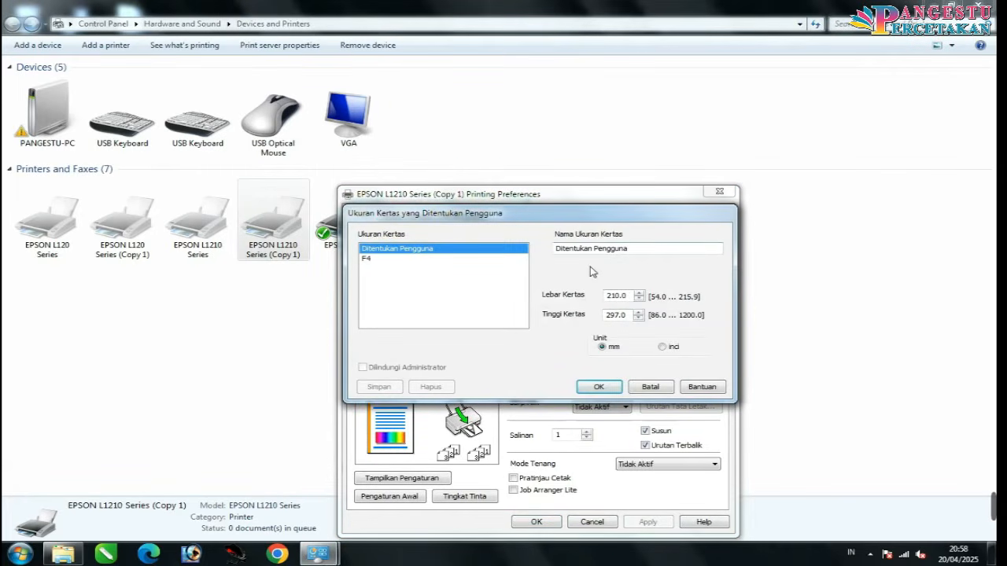
click(377, 259)
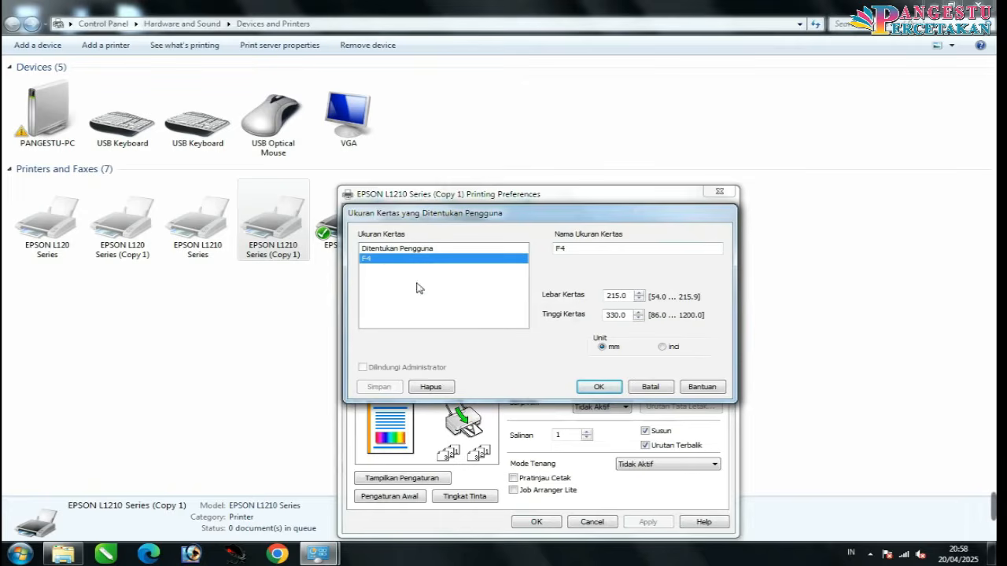
click(431, 387)
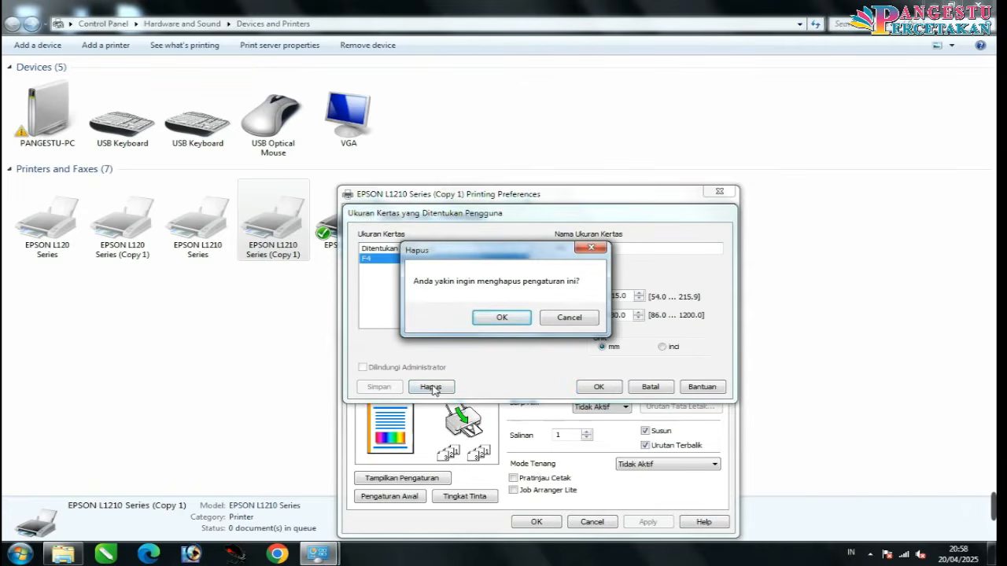
click(500, 318)
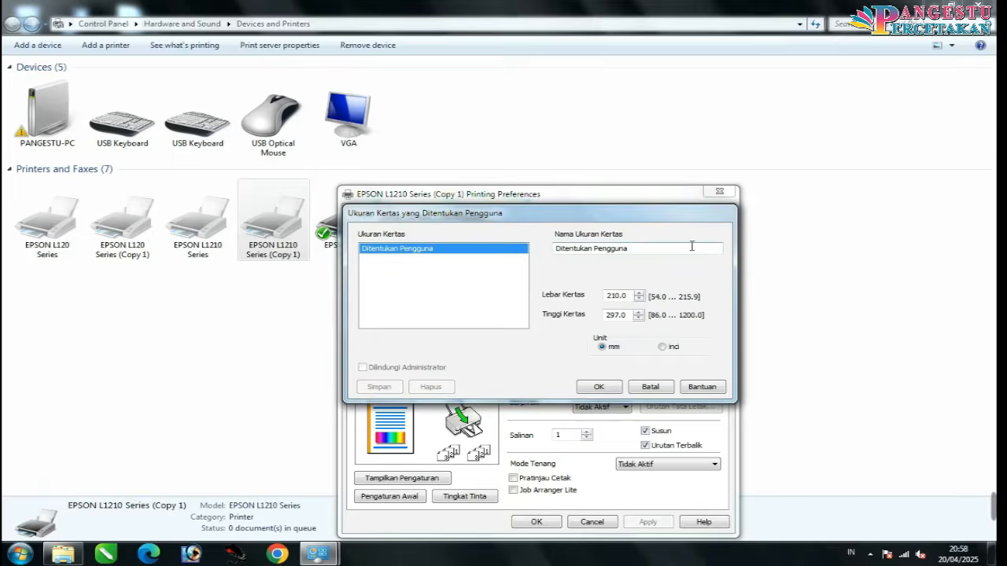
Step: Save a new F4 size of 215 × 330 mm, apply it, and close Devices and Printers
drag(692, 246, 496, 252)
text(F4)
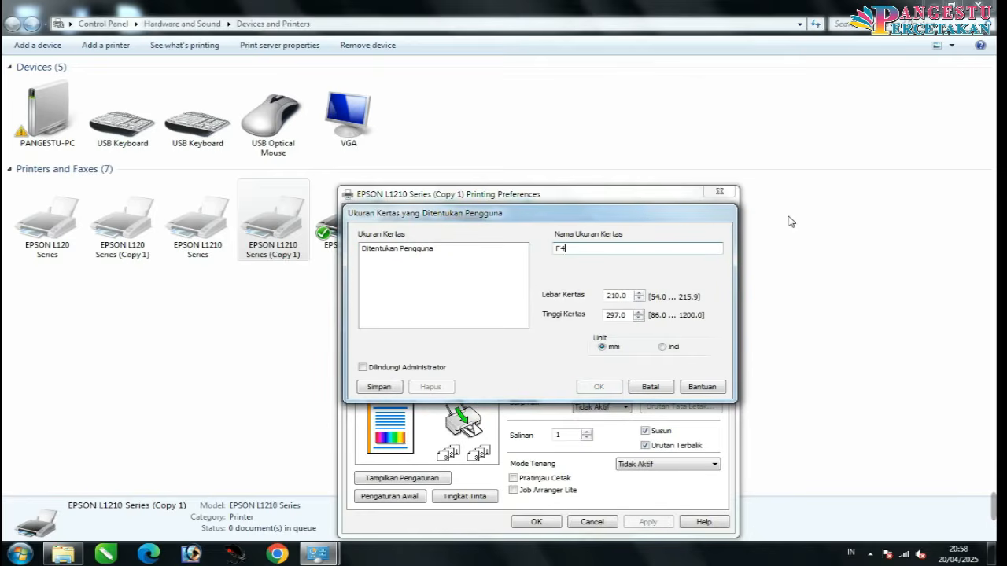
drag(624, 295, 578, 296)
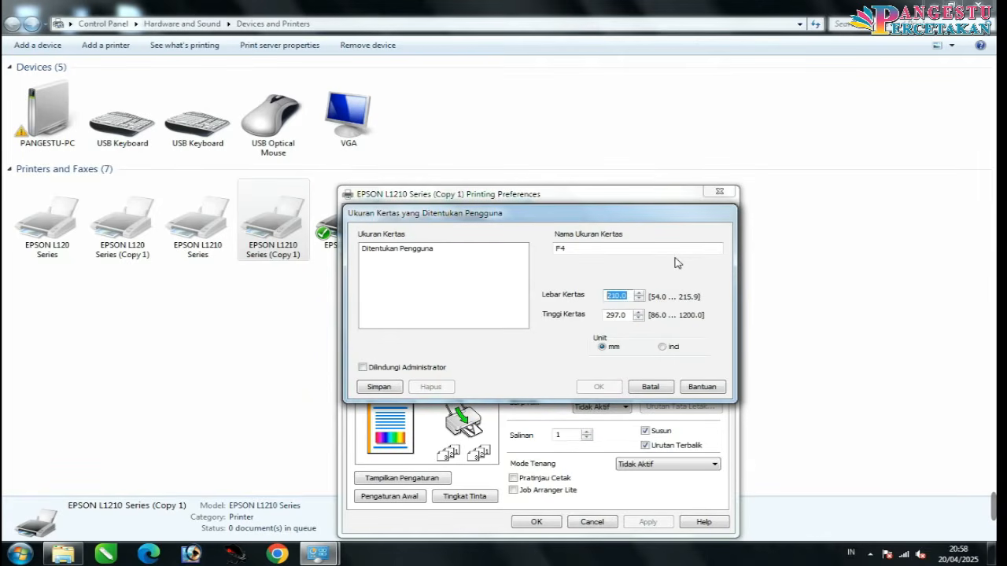
text(21)
double_click(629, 314)
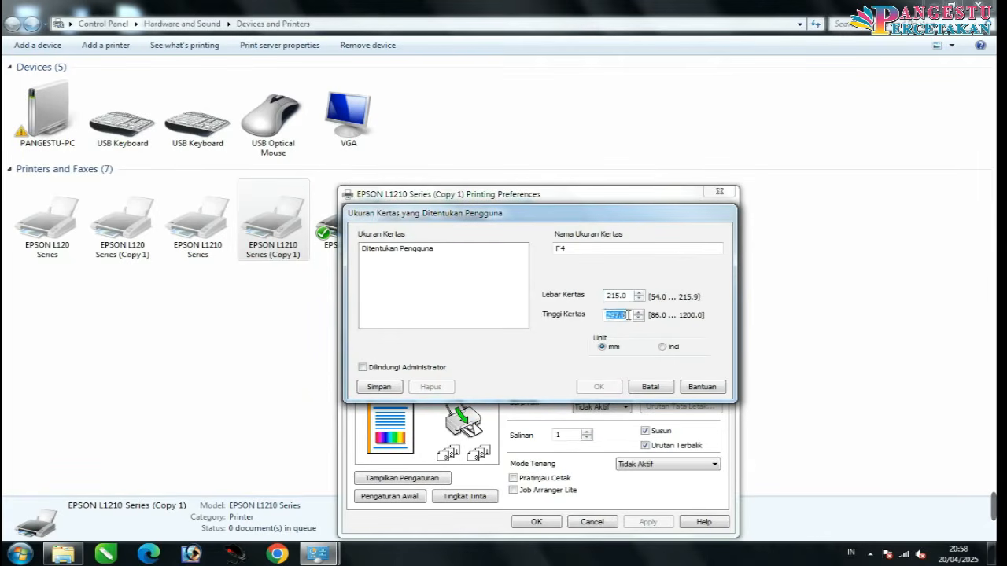
text(330)
click(376, 387)
click(601, 387)
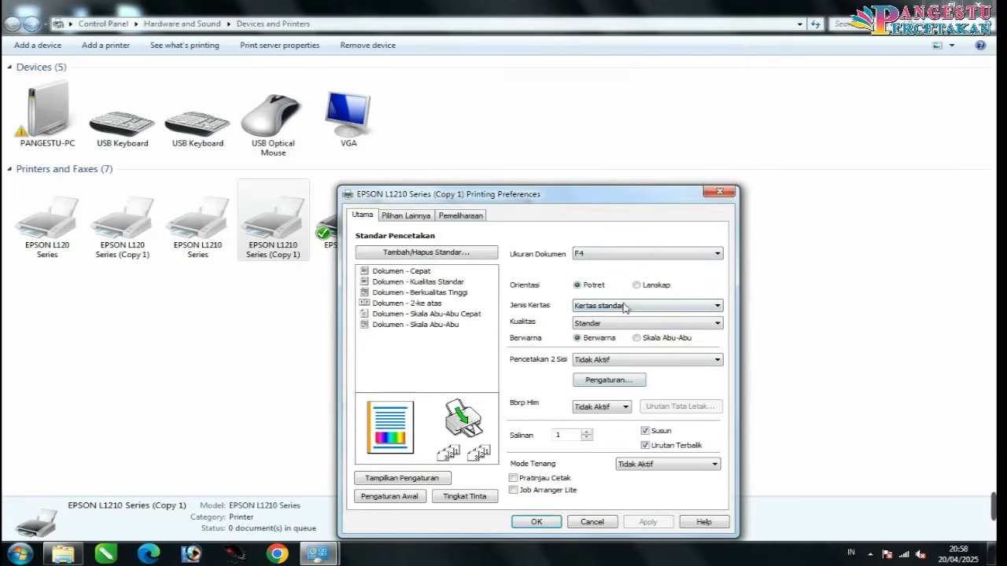
click(561, 522)
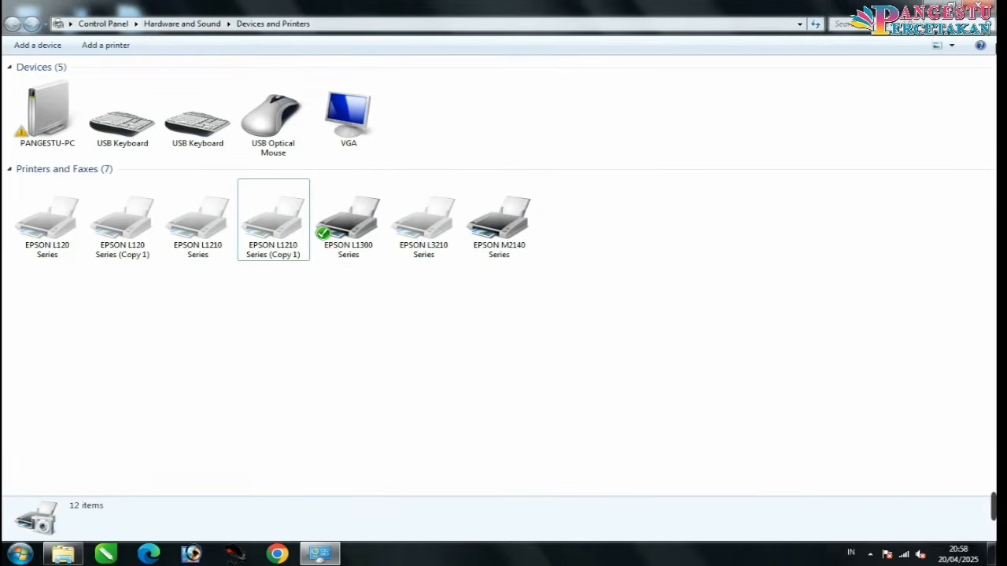
click(979, 6)
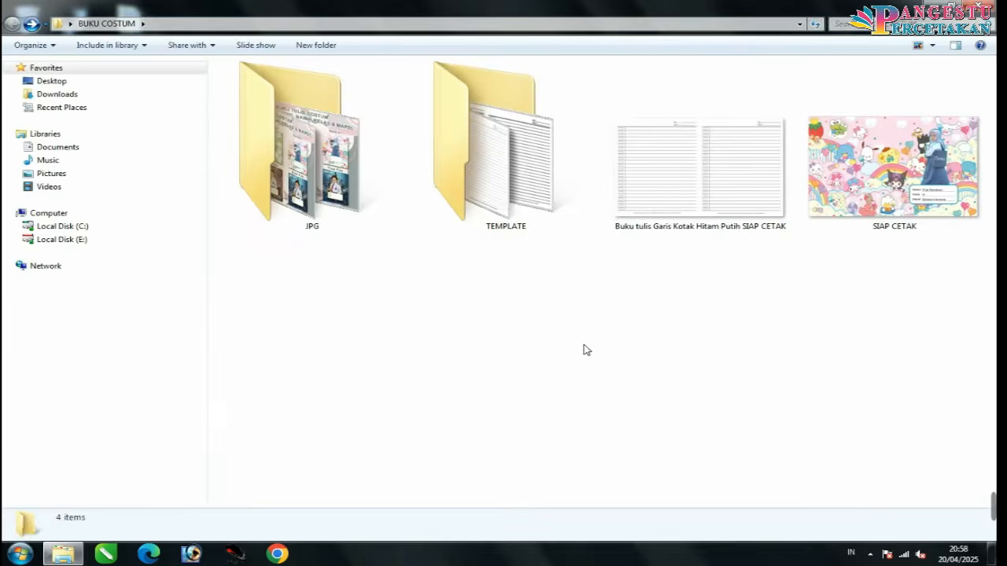
Step: Drag the SIAP CETAK image from BUKU COSTUM onto Photoshop to open it
click(186, 555)
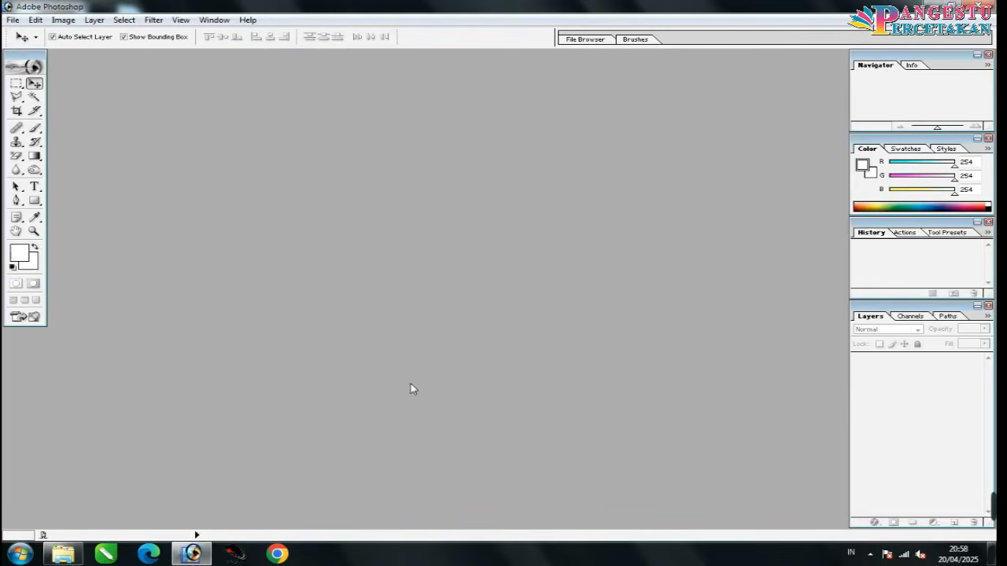
click(73, 554)
click(911, 214)
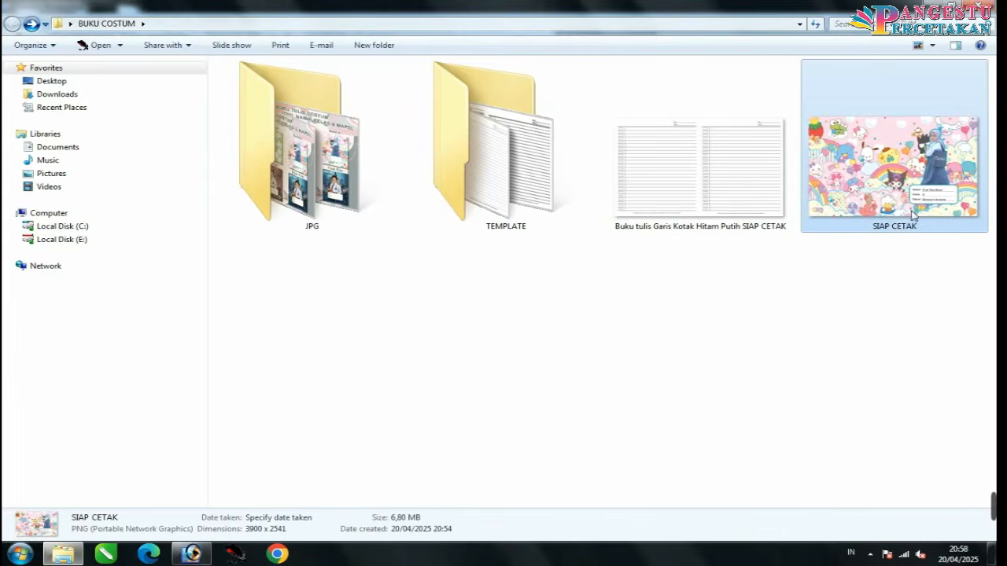
drag(912, 214, 268, 308)
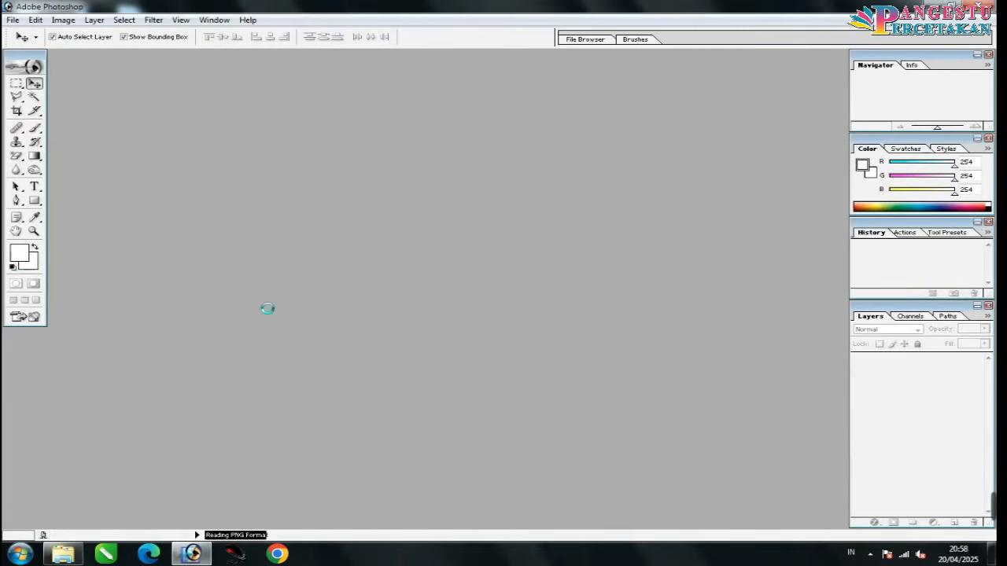
Step: Accept SIAP CETAK.png's embedded colour profile and zoom out to see the whole cover
click(543, 352)
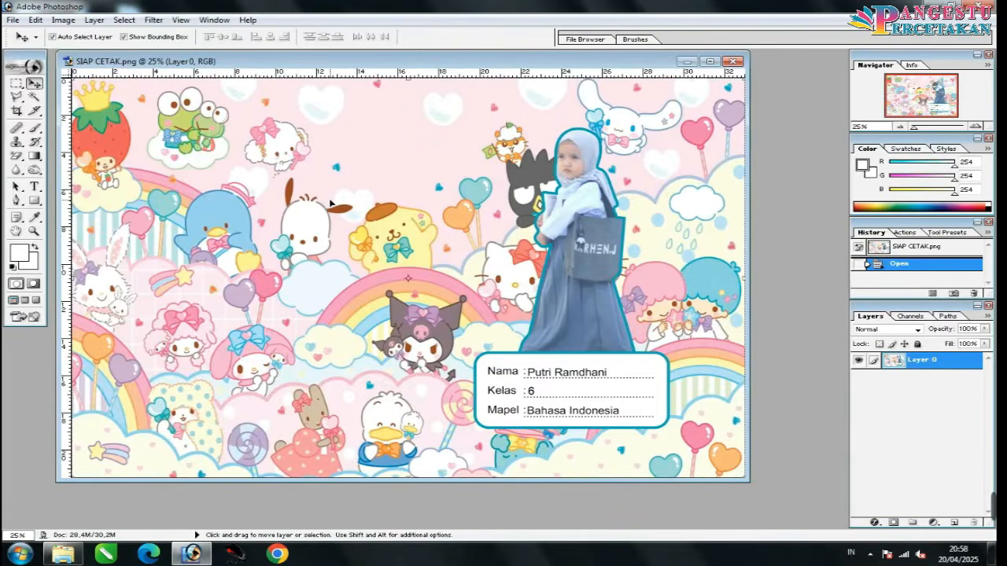
key(ctrl+0)
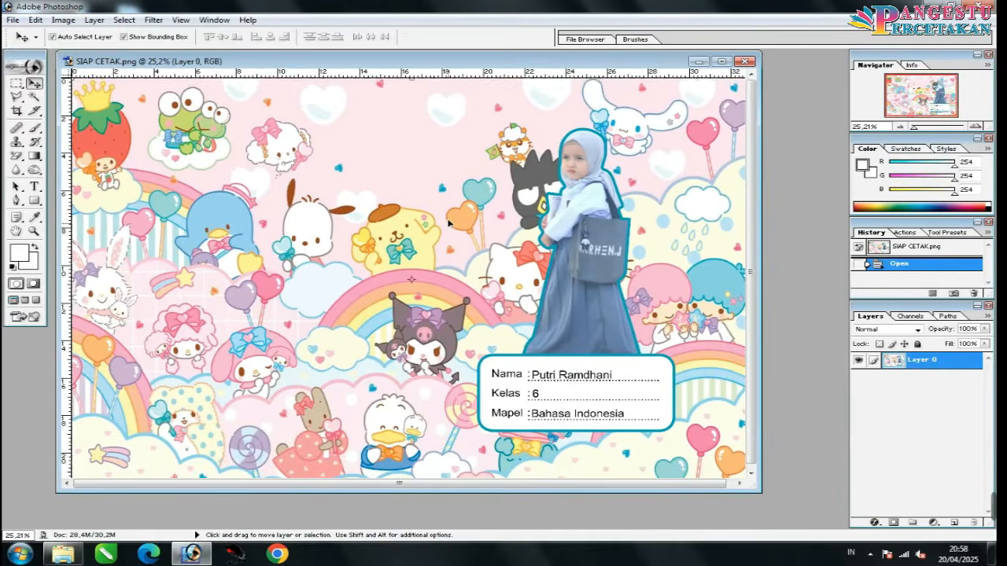
key(ctrl+minus)
key(ctrl+plus)
key(ctrl+plus)
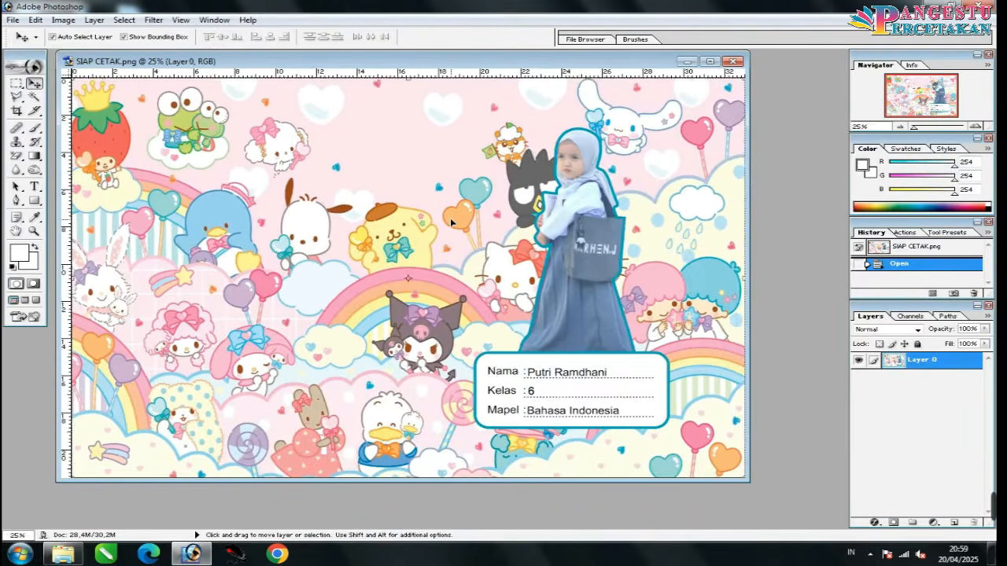
key(ctrl+plus)
key(ctrl+minus)
key(ctrl+minus)
key(ctrl+minus)
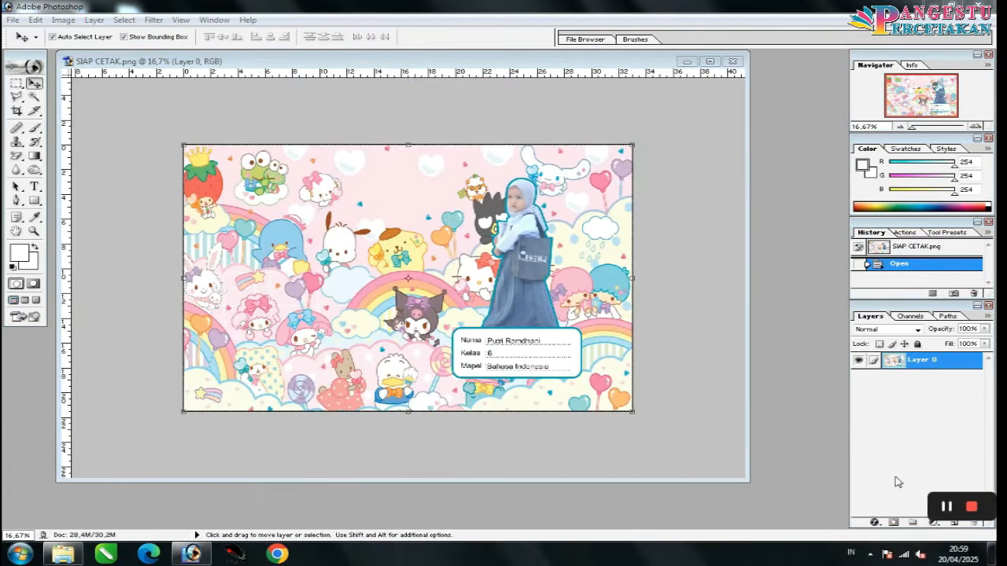
Step: Darken the cover with a Levels adjustment raising the black input, then merge it down
click(932, 523)
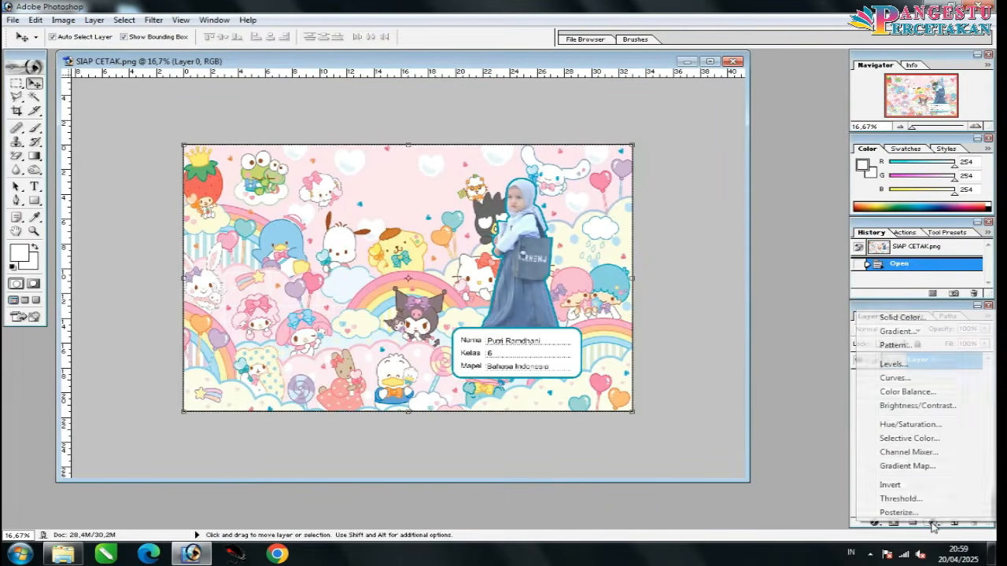
click(896, 364)
drag(699, 351, 725, 360)
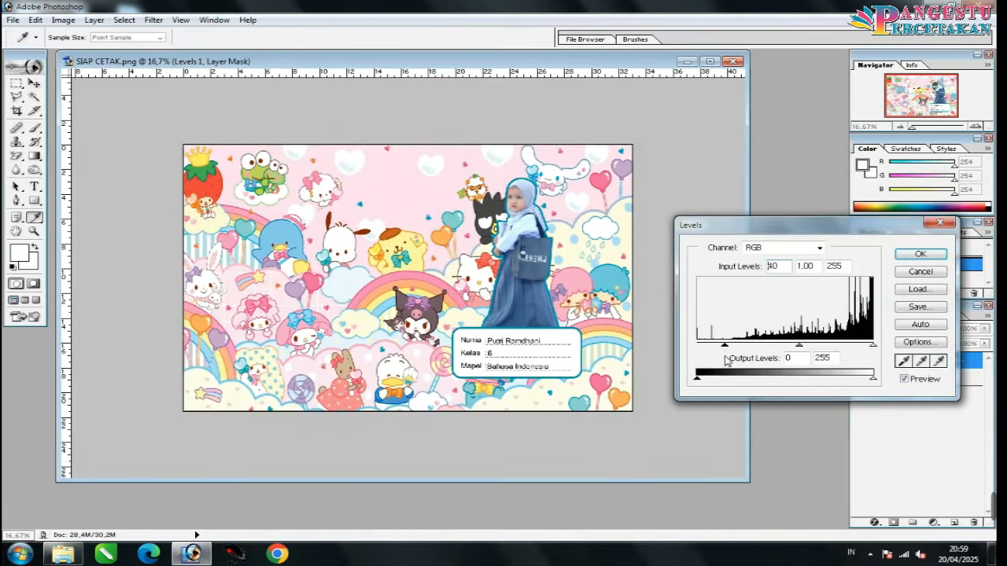
click(921, 254)
key(ctrl+e)
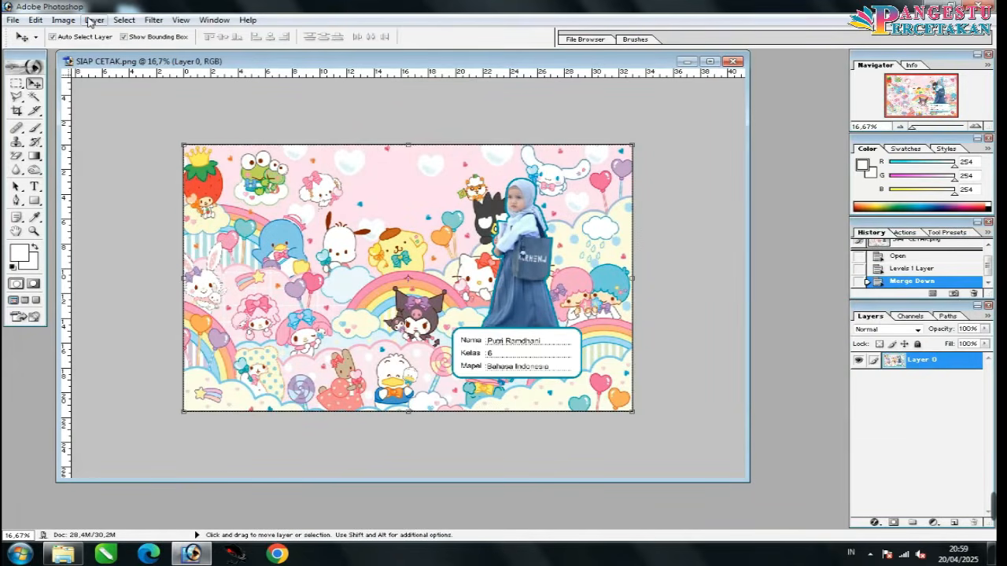
Step: Drag Buku tulis Garis Kotak Hitam Putih SIAP CETAK from BUKU COSTUM into Photoshop
click(63, 19)
mouse_move(132, 151)
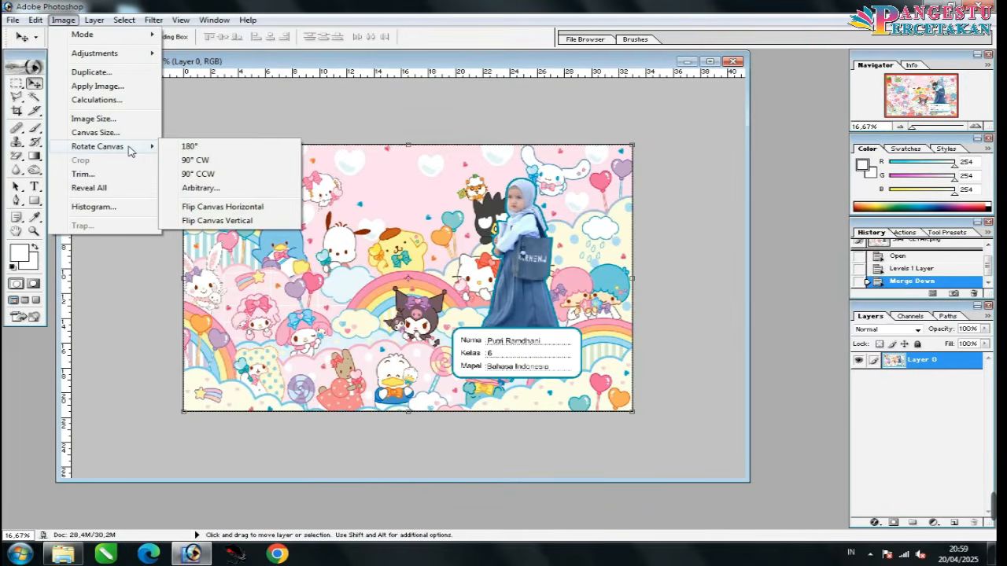
click(490, 168)
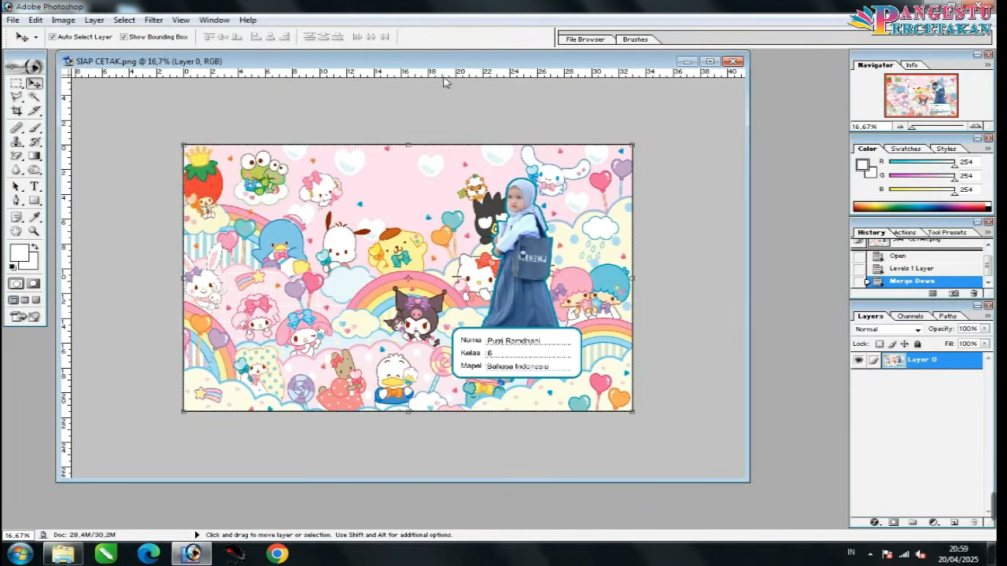
drag(431, 61, 508, 102)
drag(318, 87, 473, 72)
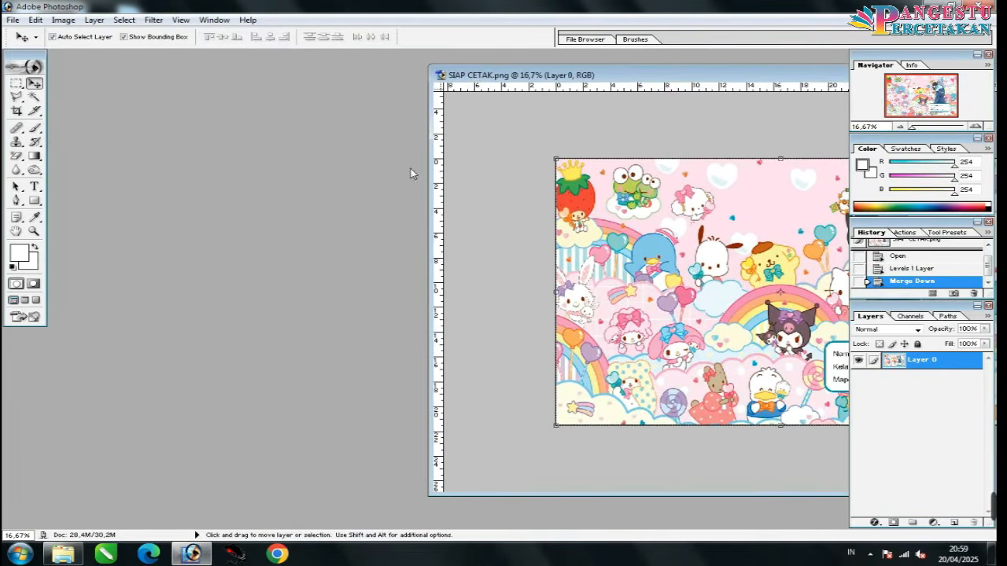
click(64, 553)
click(574, 355)
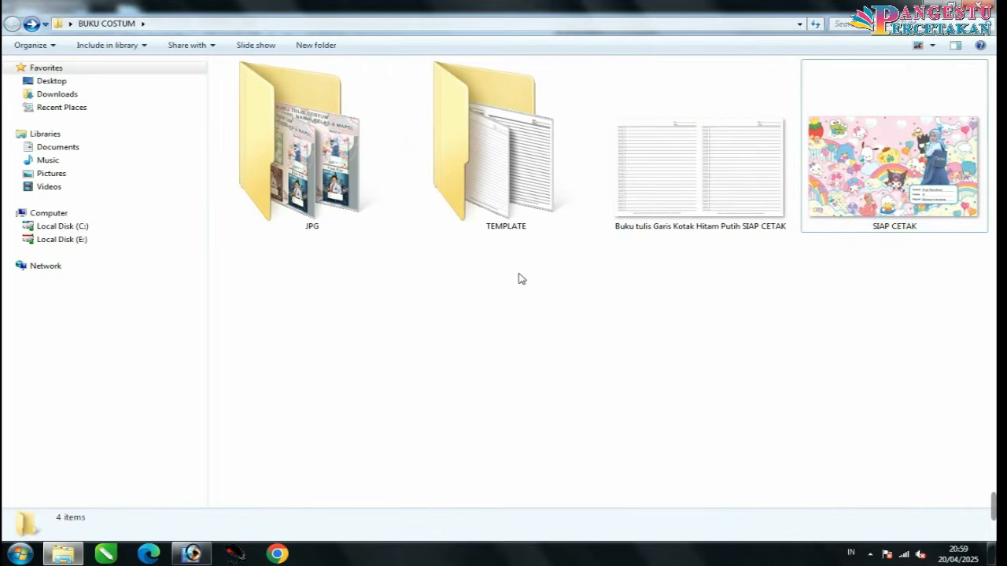
click(788, 214)
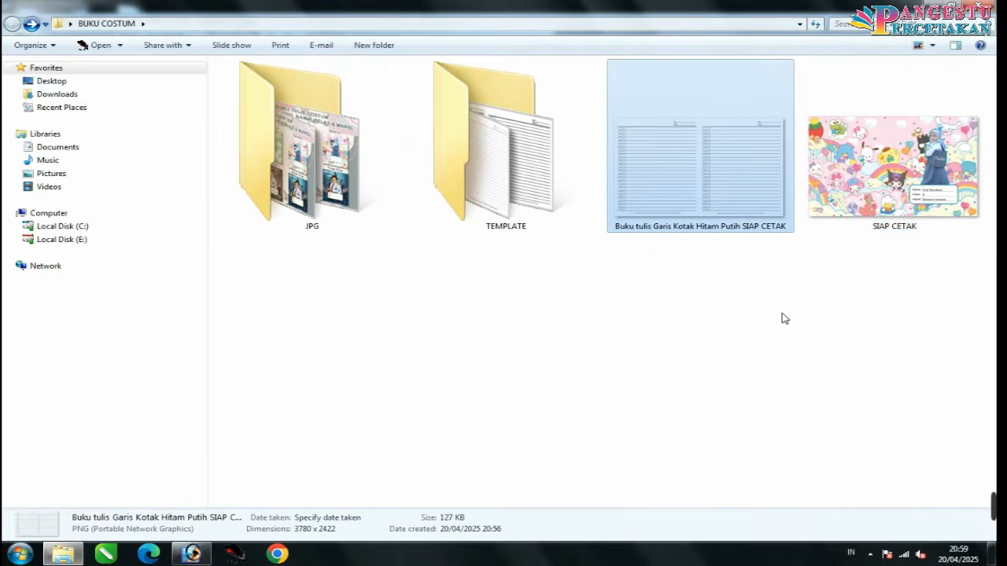
drag(708, 213, 213, 315)
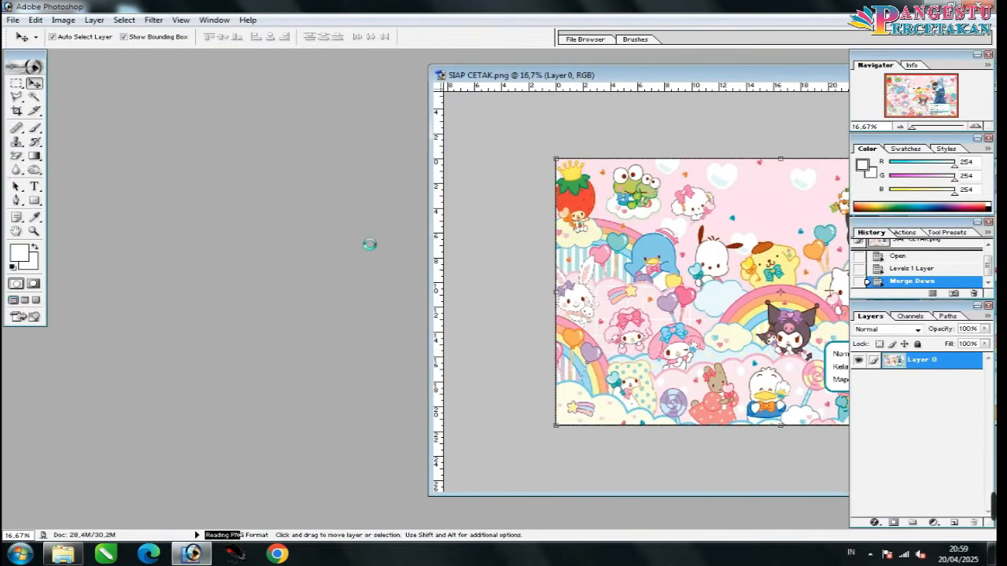
Step: Accept the notebook page's profile, check it, minimize it, and open the JPG folder
key(Return)
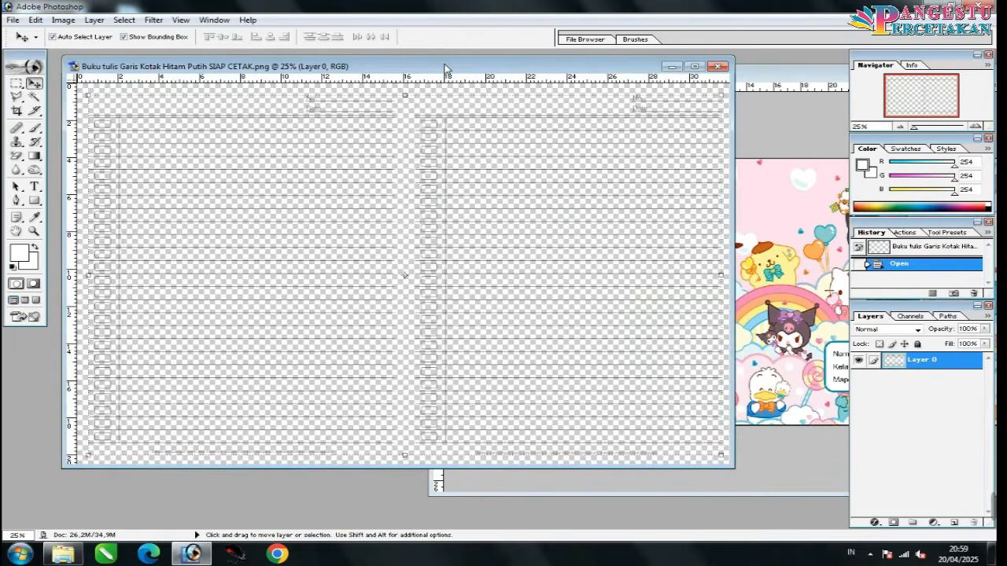
mouse_move(445, 70)
mouse_down()
mouse_move(487, 169)
mouse_move(416, 77)
mouse_move(455, 74)
mouse_up()
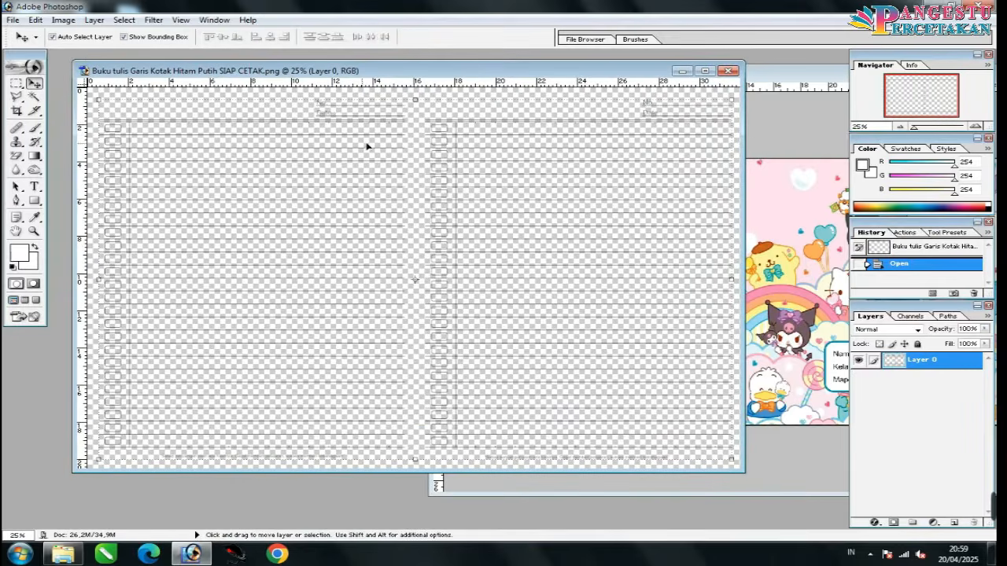
scroll(450, 189, up, 6)
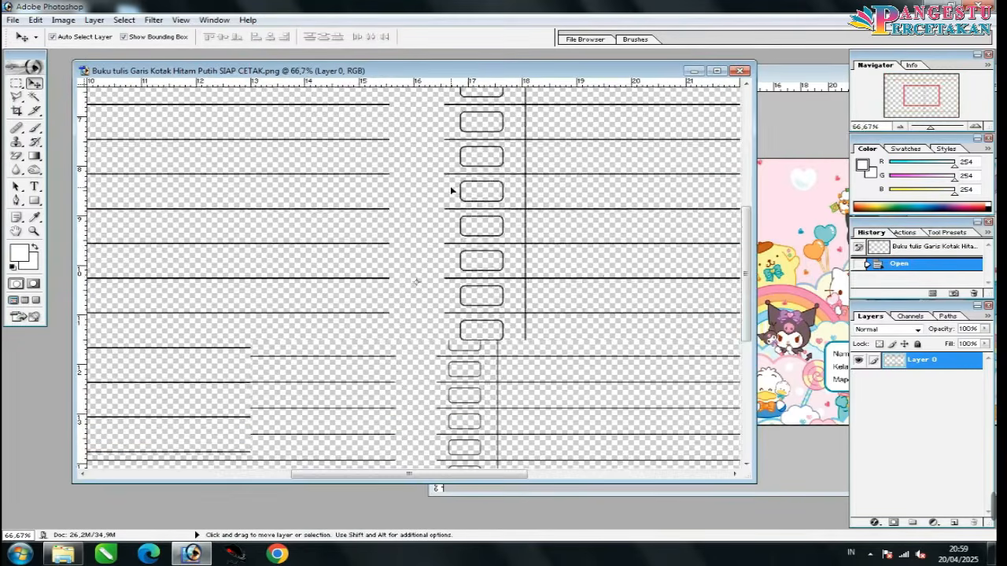
scroll(450, 189, down, 5)
scroll(504, 105, down, 2)
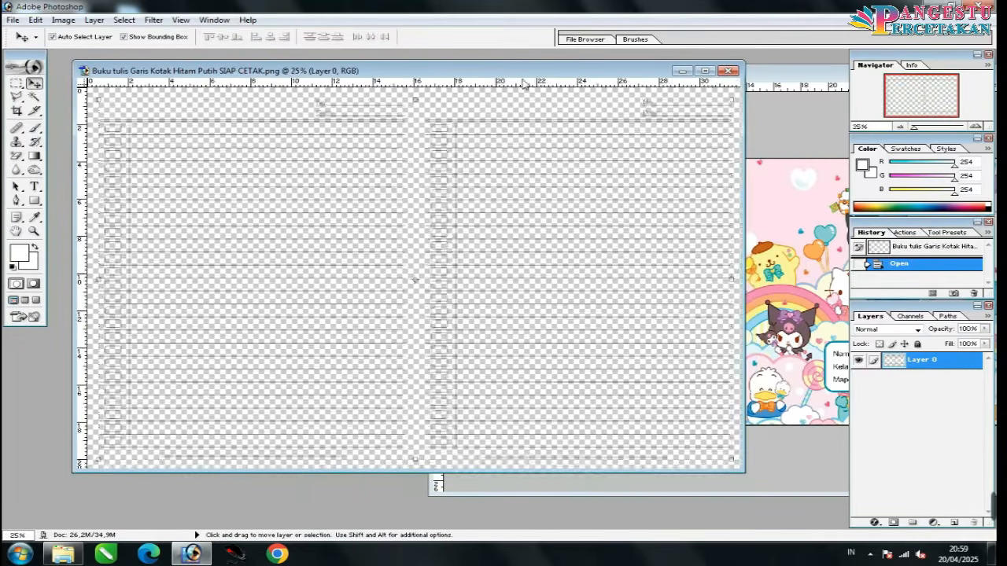
drag(684, 72, 513, 283)
click(516, 282)
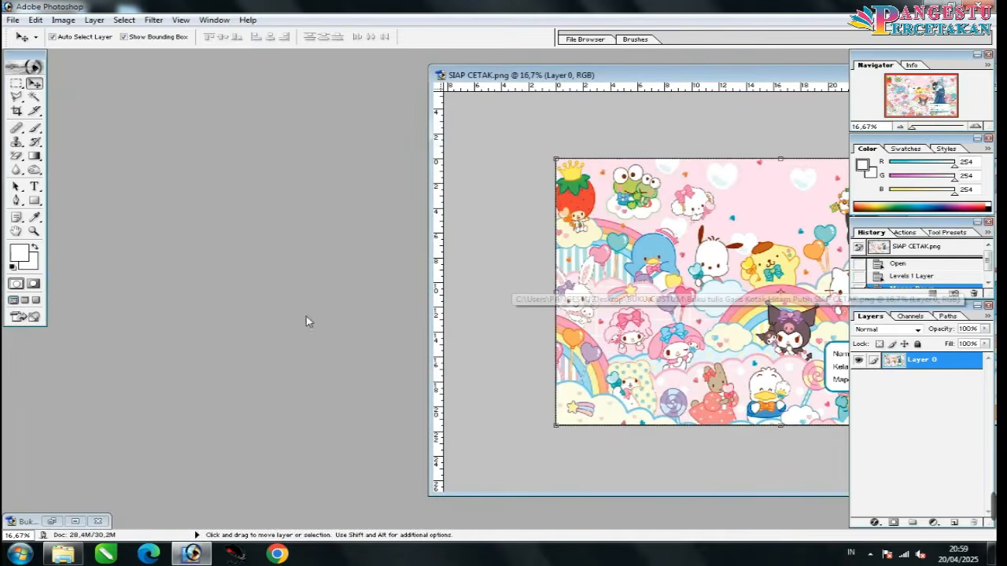
double_click(307, 141)
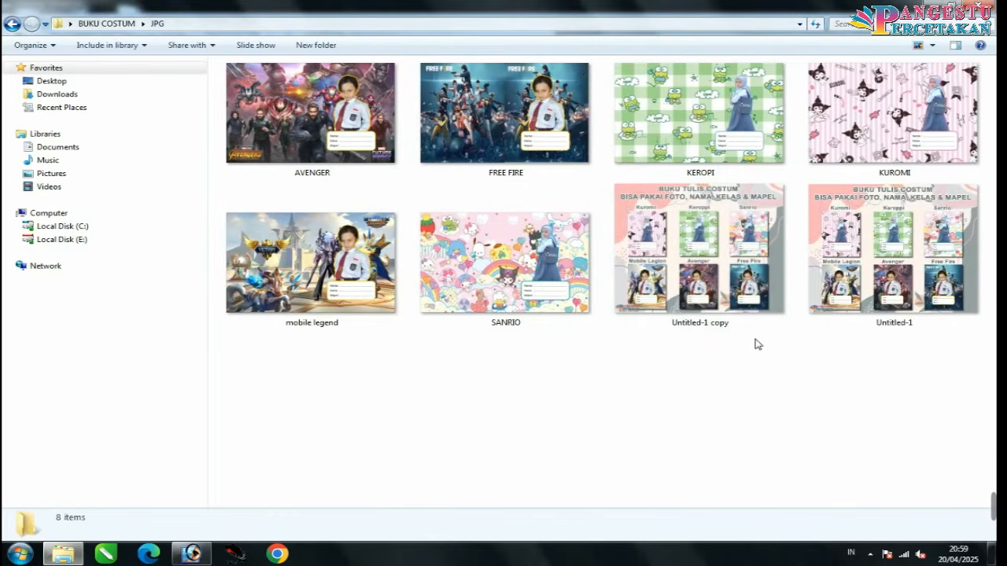
Step: Drag the mobile legend cover into Photoshop and accept its colour profile warning
click(334, 308)
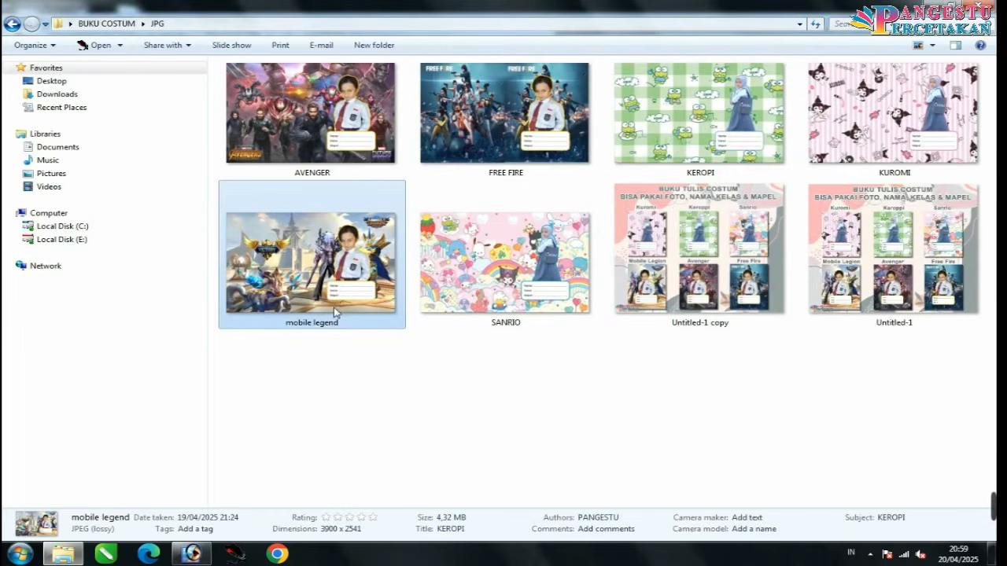
drag(333, 306, 373, 311)
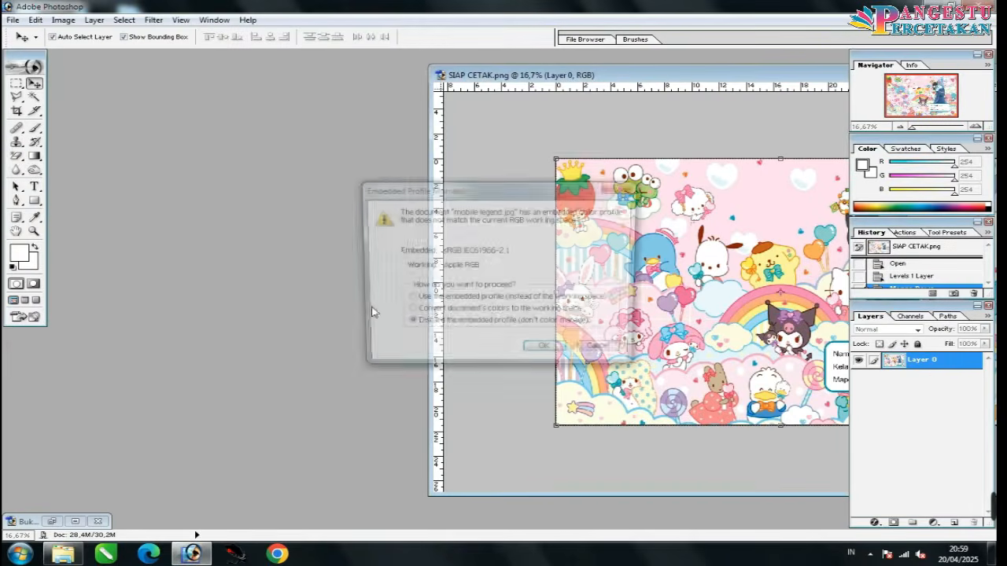
key(Return)
Step: Zoom out on the mobile legend cover and start a new document from the Ukuran Cutting Sticker A3 preset
key(ctrl+minus)
key(ctrl+minus)
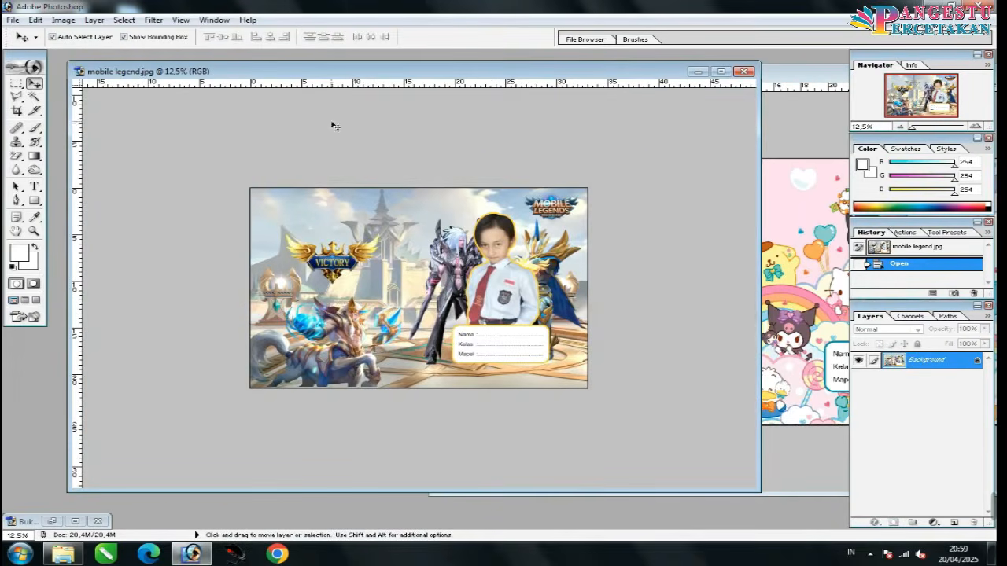
drag(355, 75, 486, 142)
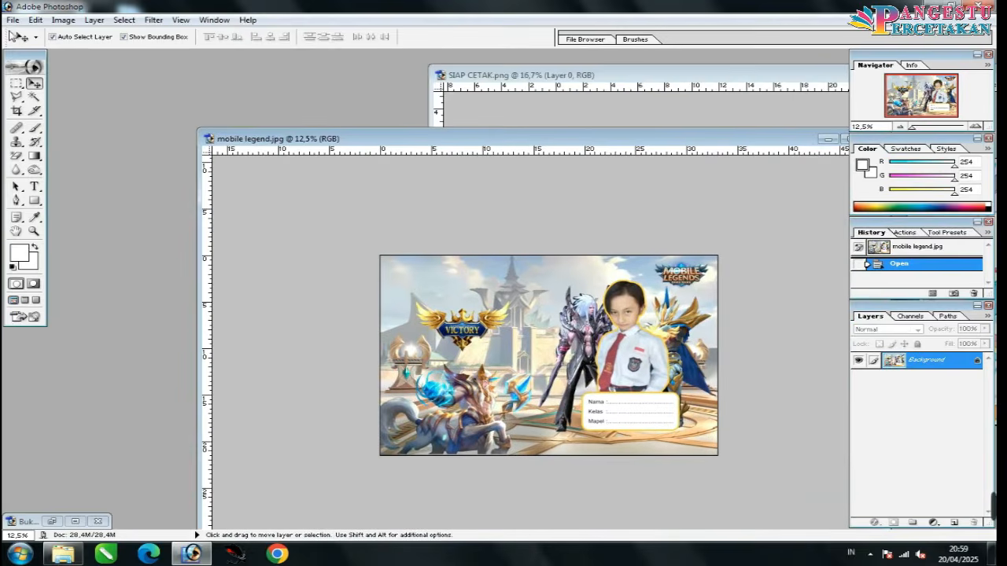
click(13, 19)
click(31, 29)
click(541, 230)
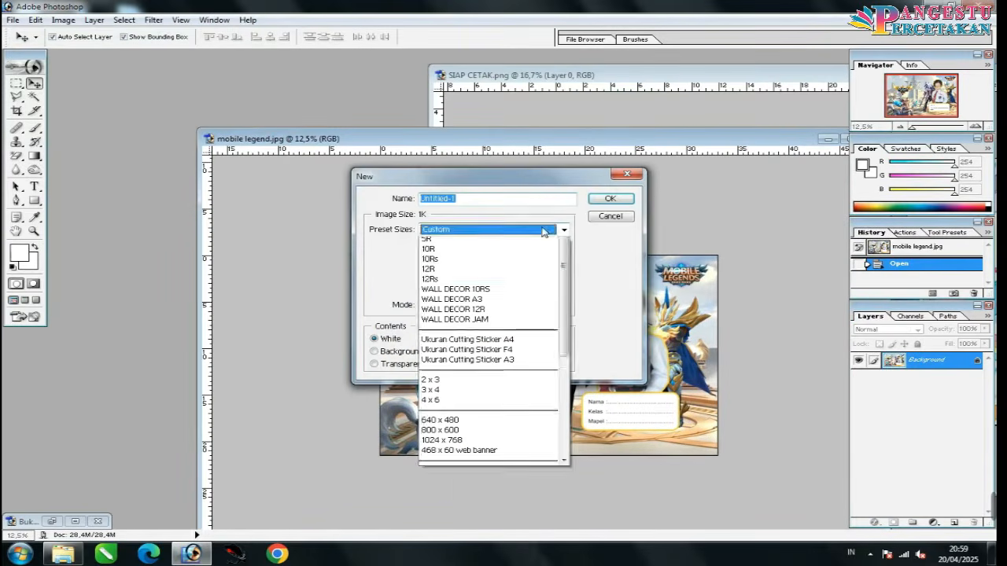
scroll(542, 231, down, 4)
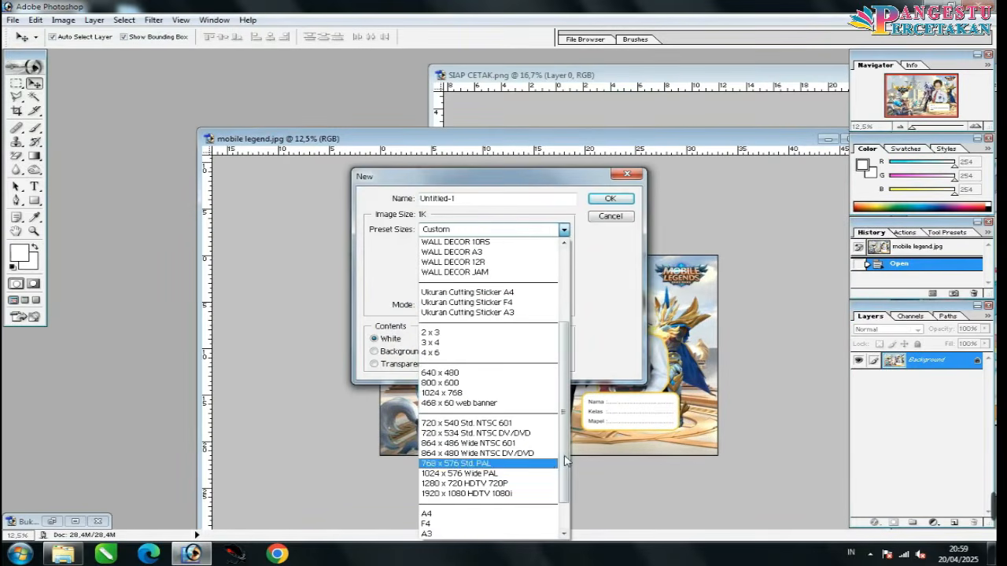
drag(565, 458, 560, 505)
scroll(539, 507, up, 3)
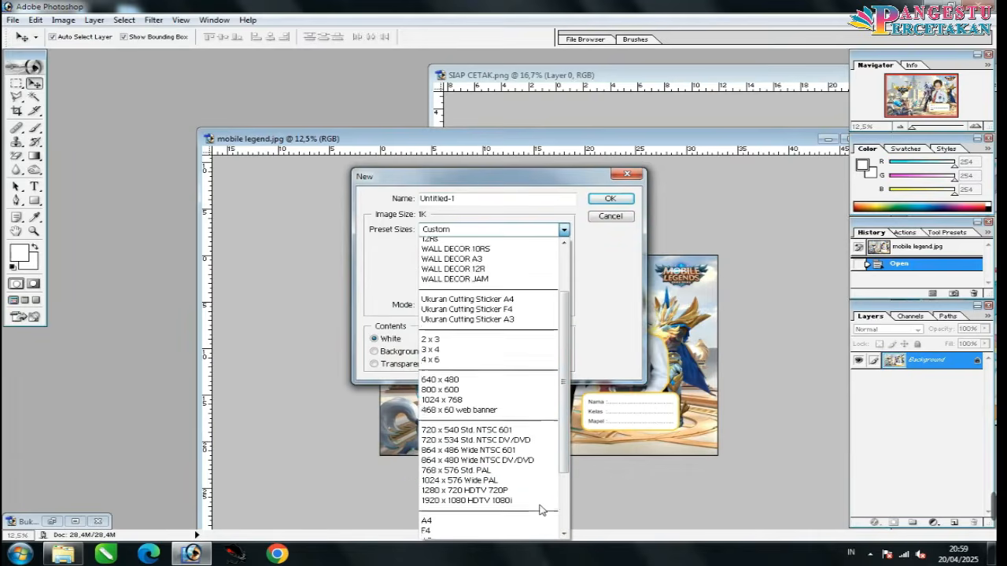
scroll(539, 509, up, 3)
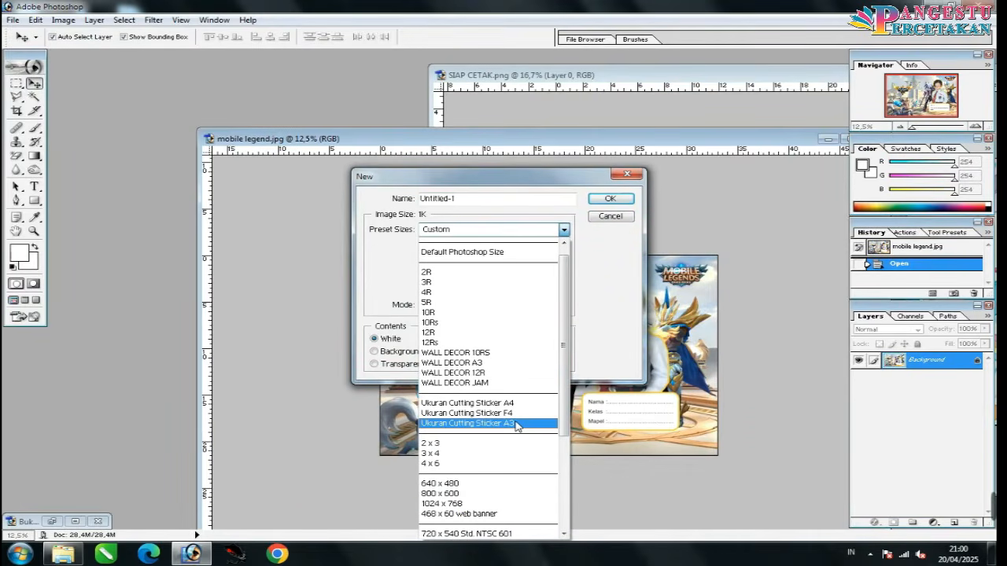
click(517, 424)
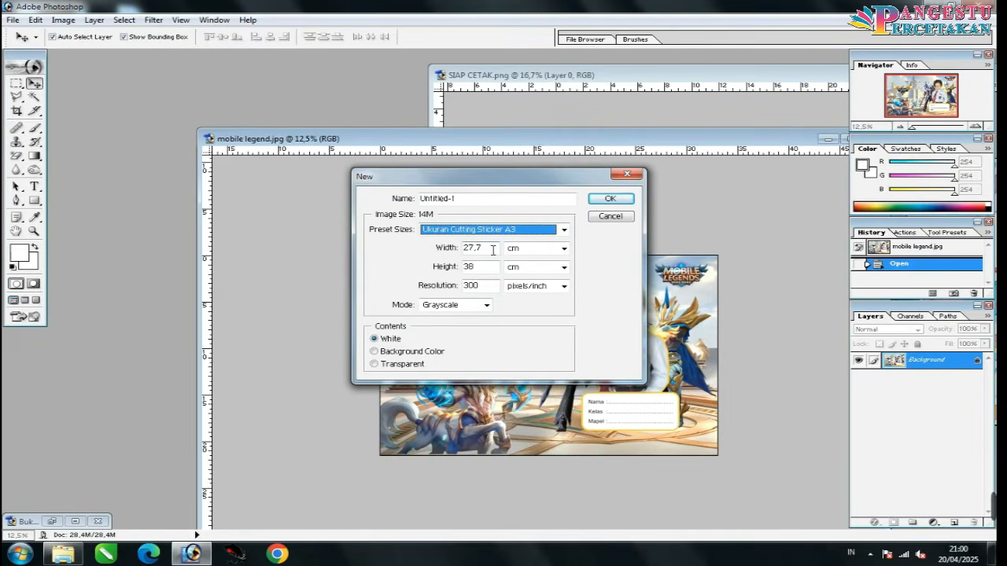
Step: Switch both page dimensions to millimetres, set the width to 330 mm, and create the page
click(492, 249)
click(519, 250)
click(519, 293)
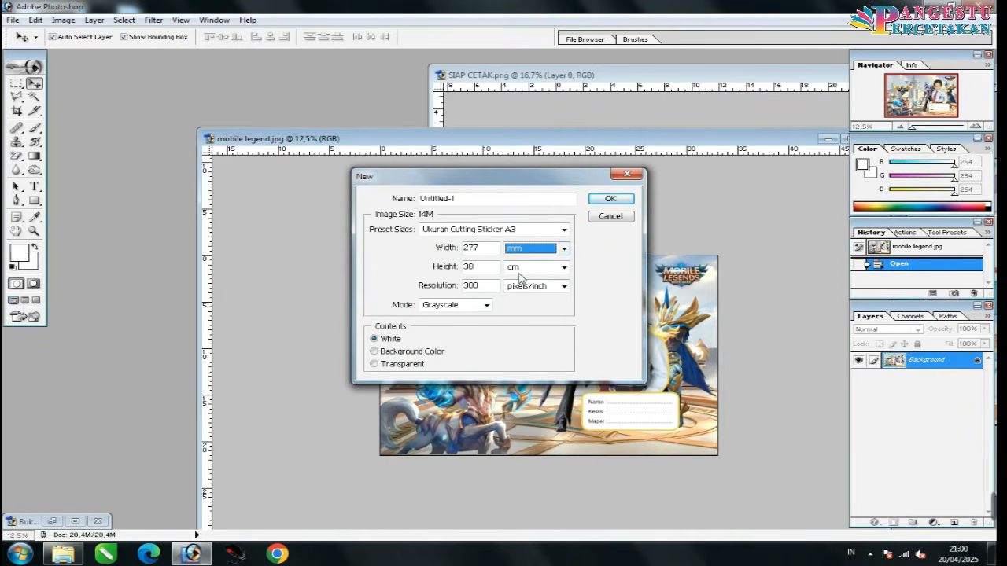
click(523, 273)
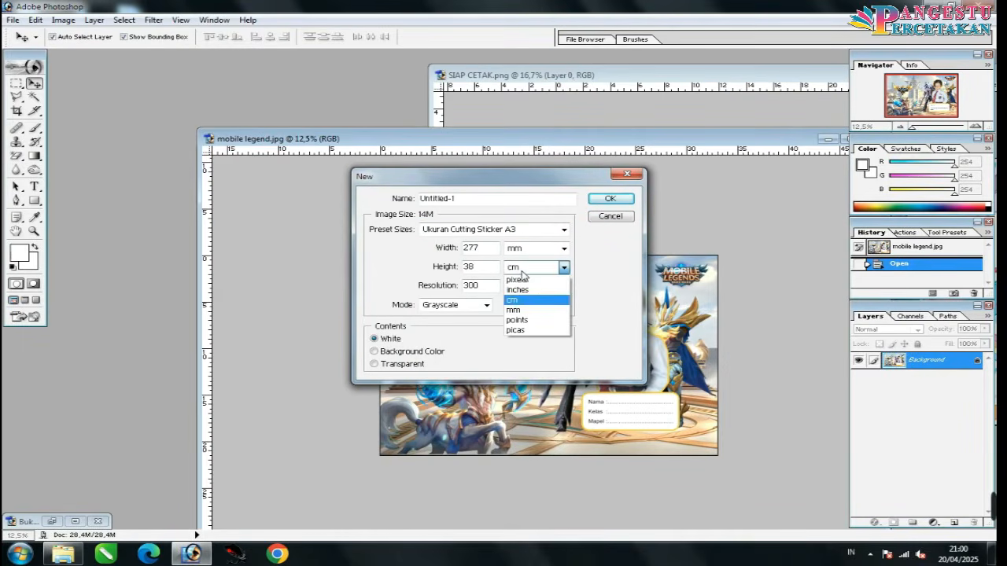
click(529, 314)
double_click(488, 248)
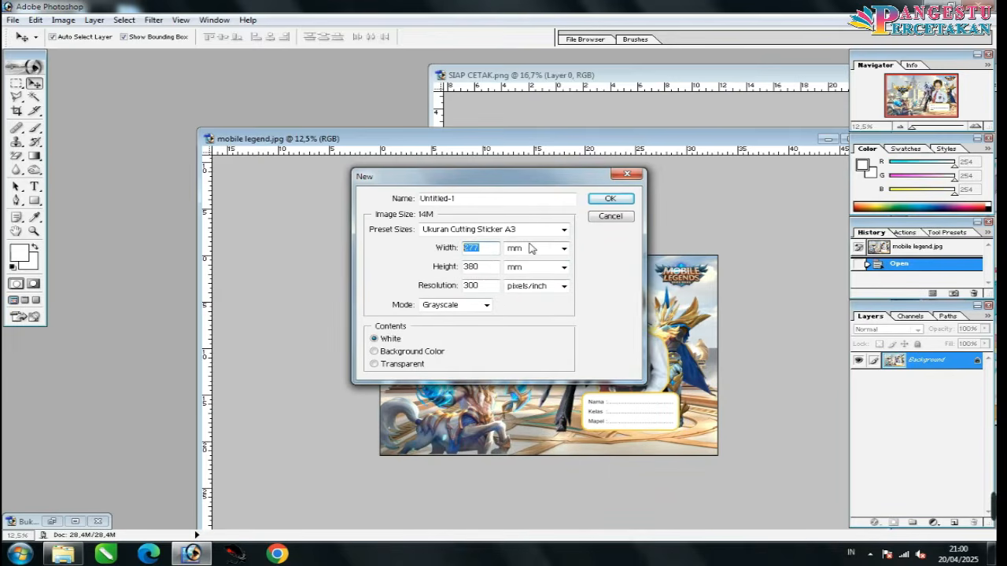
text(2)
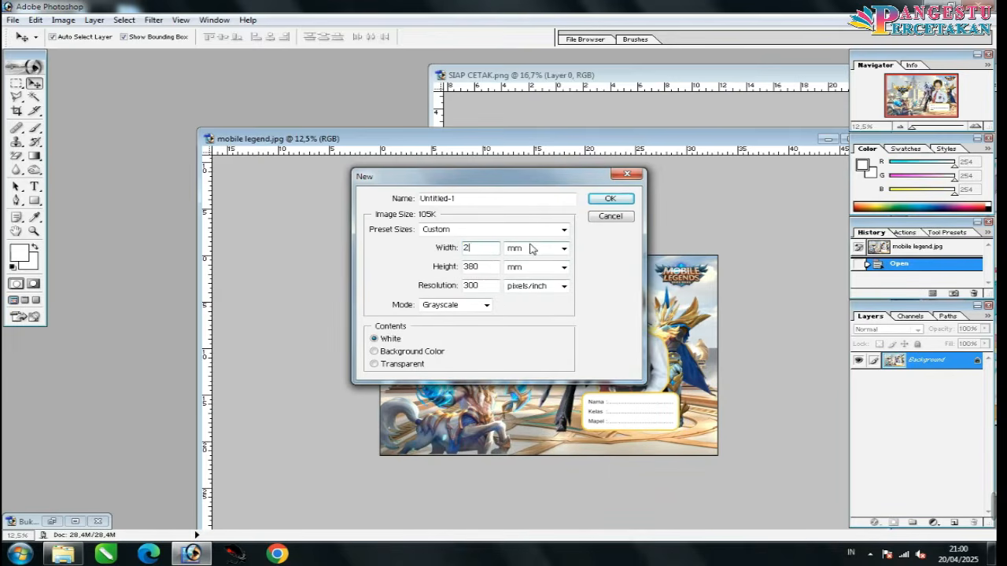
text(325)
double_click(482, 267)
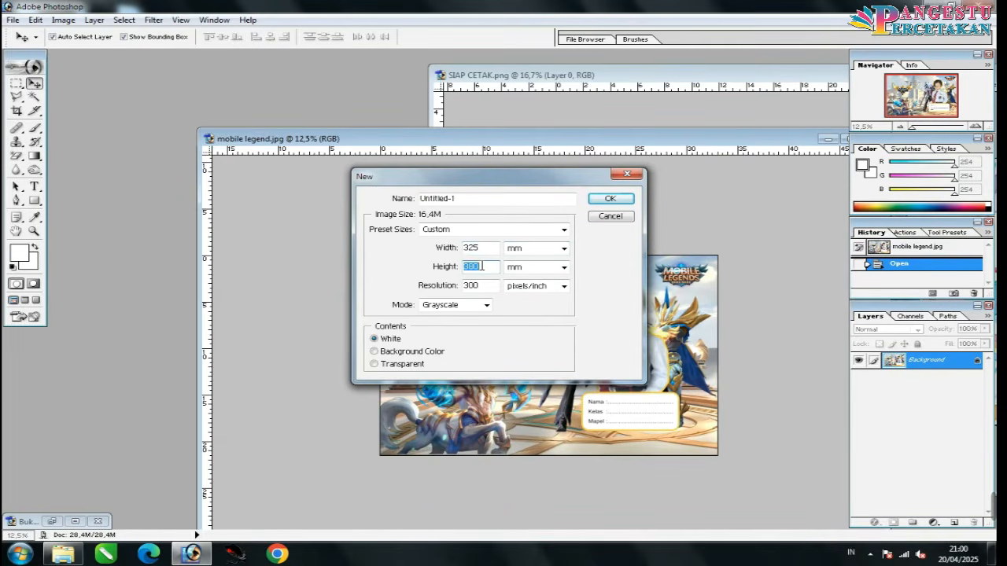
text(485)
double_click(472, 249)
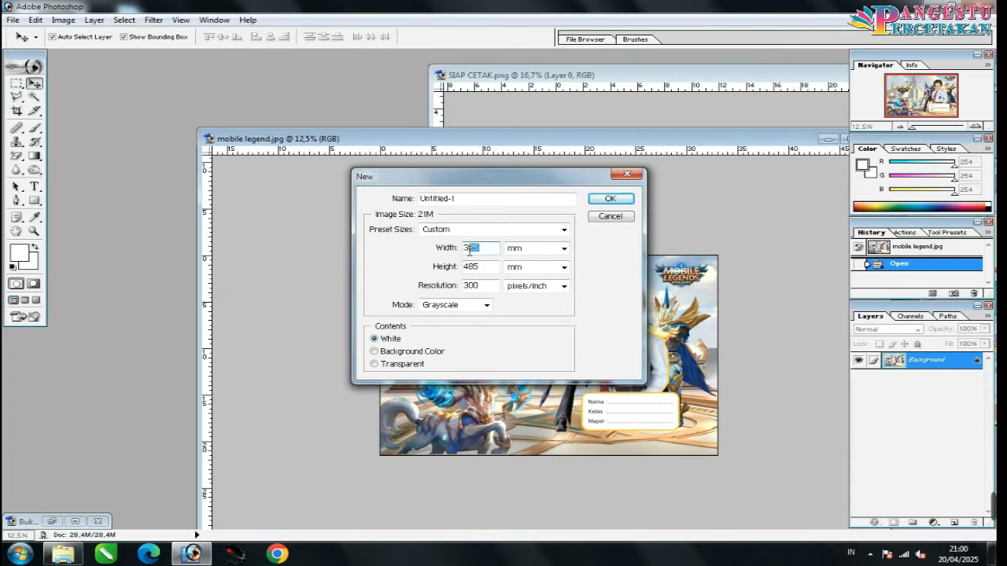
text(330)
double_click(470, 267)
text(490)
click(613, 199)
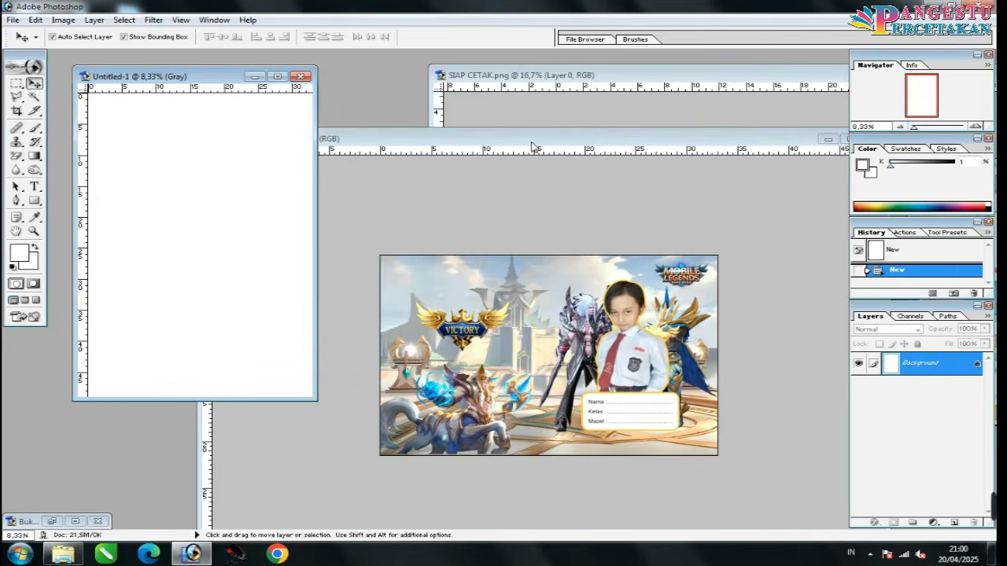
Step: Duplicate the blank page's background layer and add a vertical guide down its middle
click(503, 142)
drag(503, 144, 589, 186)
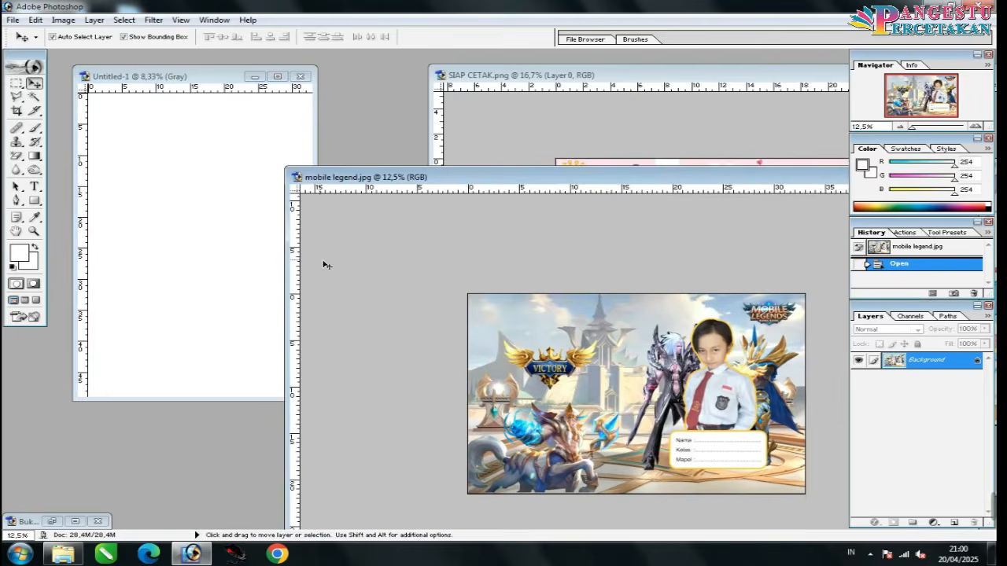
click(234, 240)
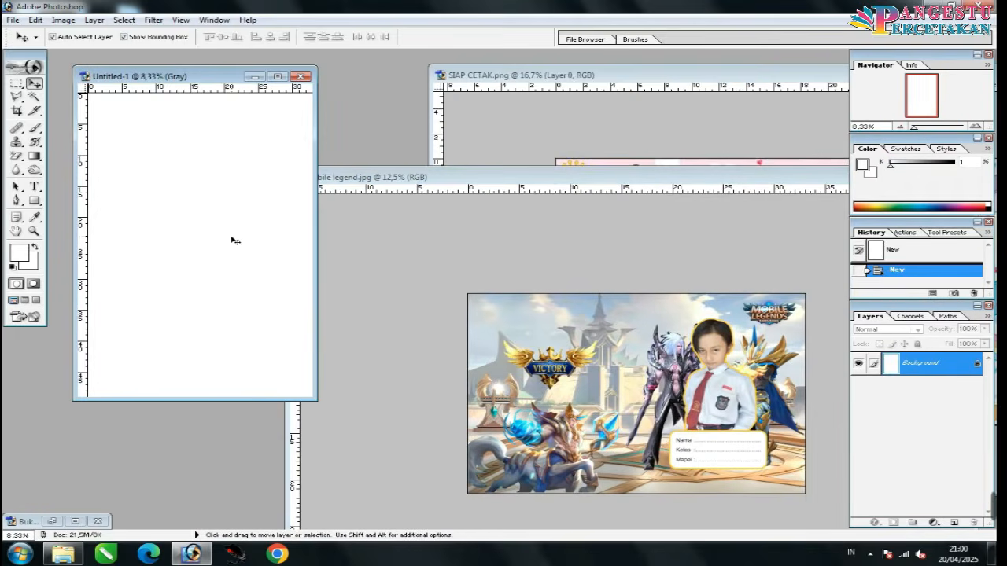
right_click(914, 372)
click(889, 409)
click(612, 248)
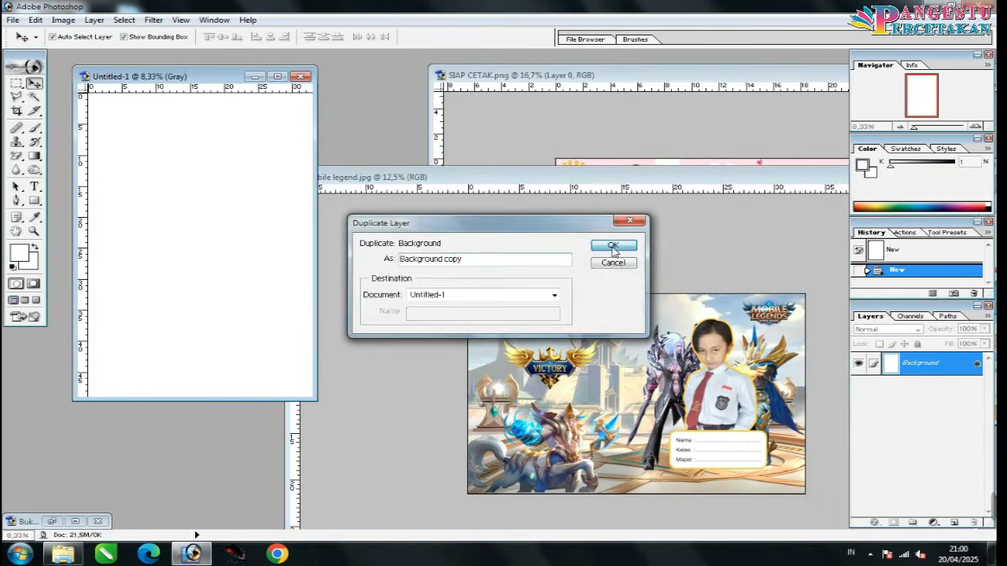
drag(185, 168, 200, 169)
Step: Drag the Mobile Legends cover onto the new page and regroup the Channels and History panels
click(615, 332)
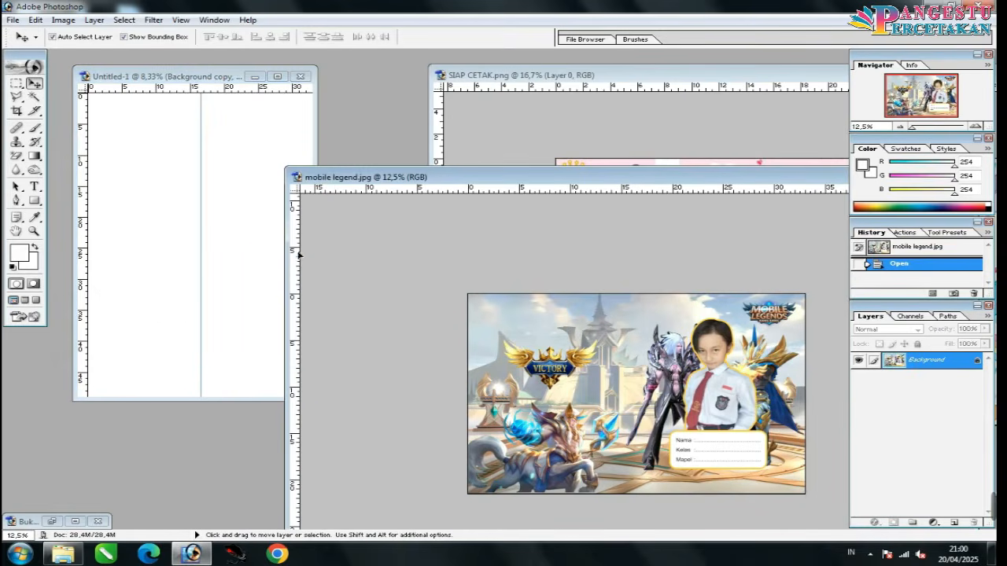
drag(299, 254, 258, 251)
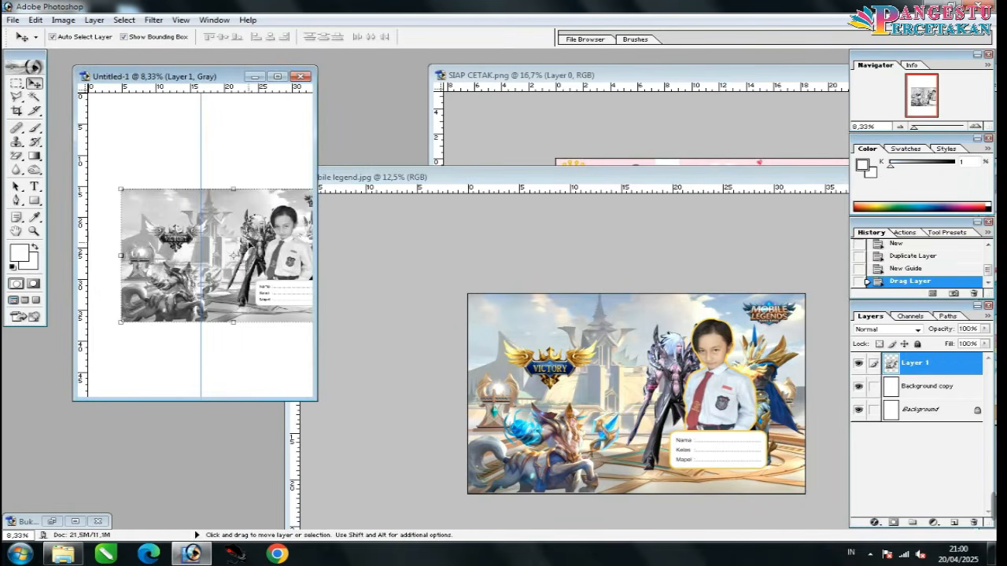
click(976, 523)
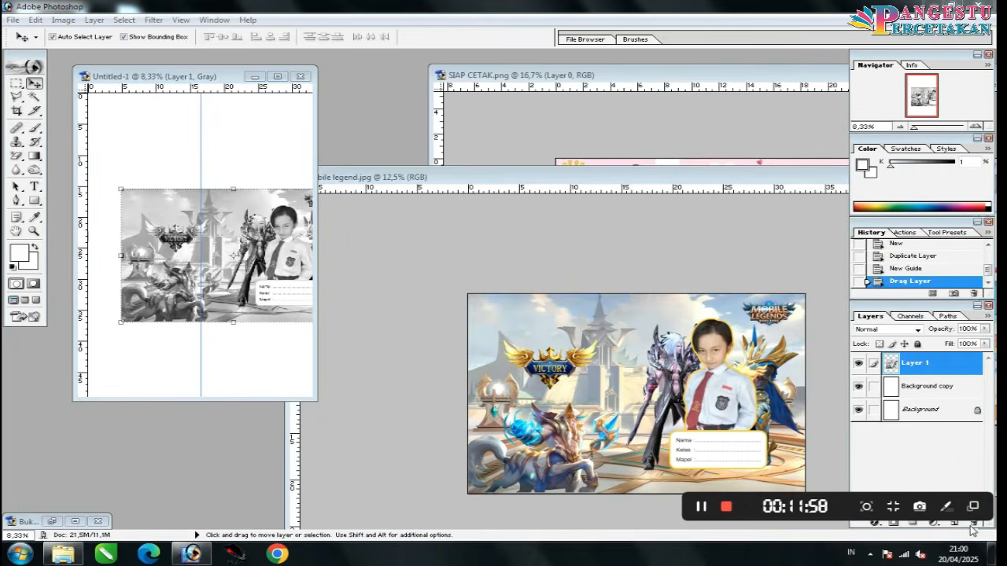
click(931, 461)
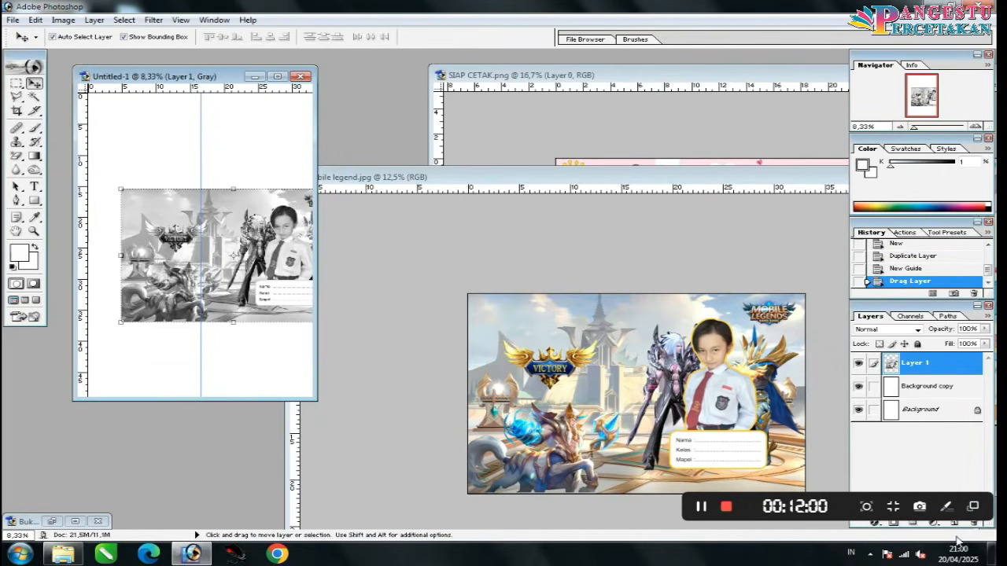
click(976, 525)
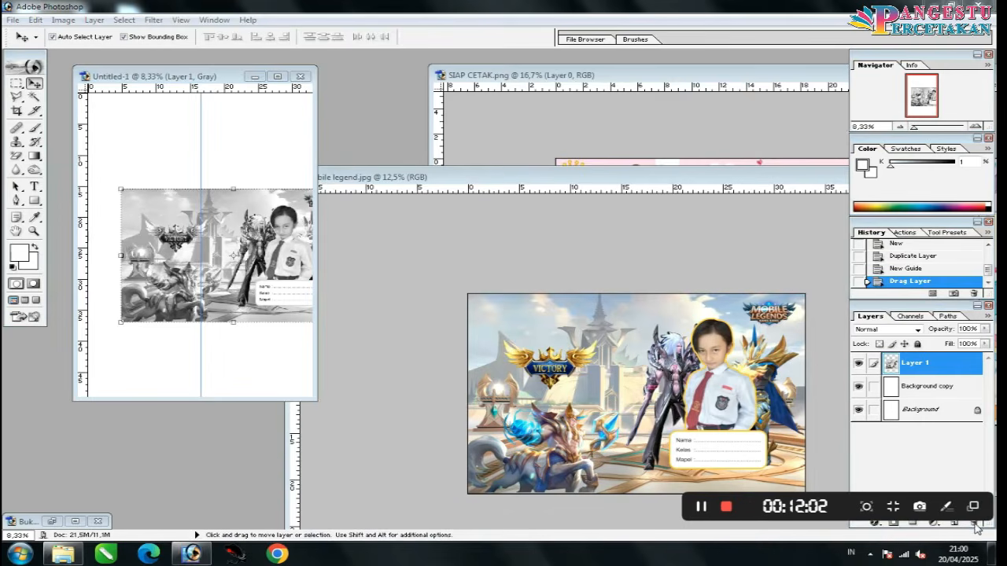
click(976, 527)
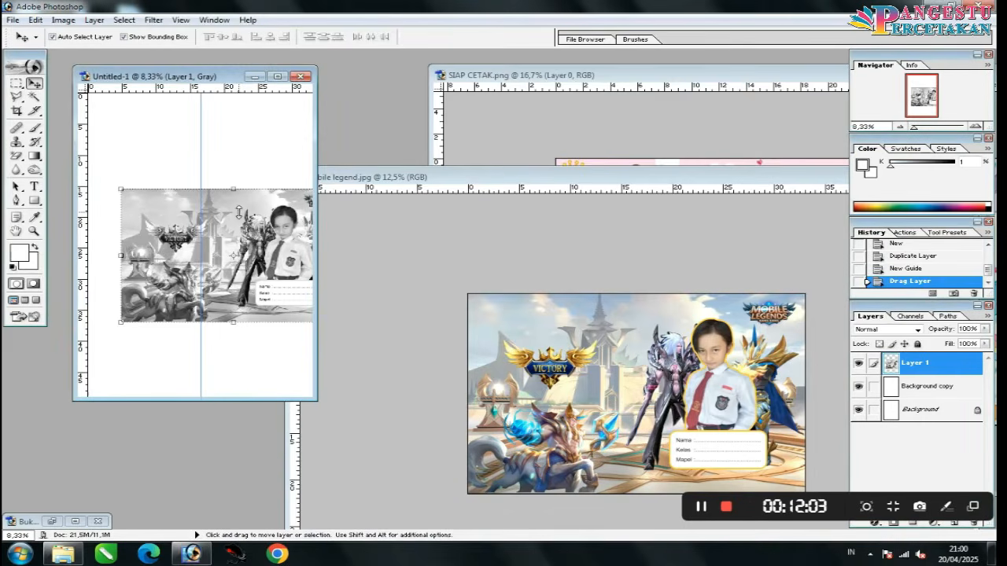
click(253, 343)
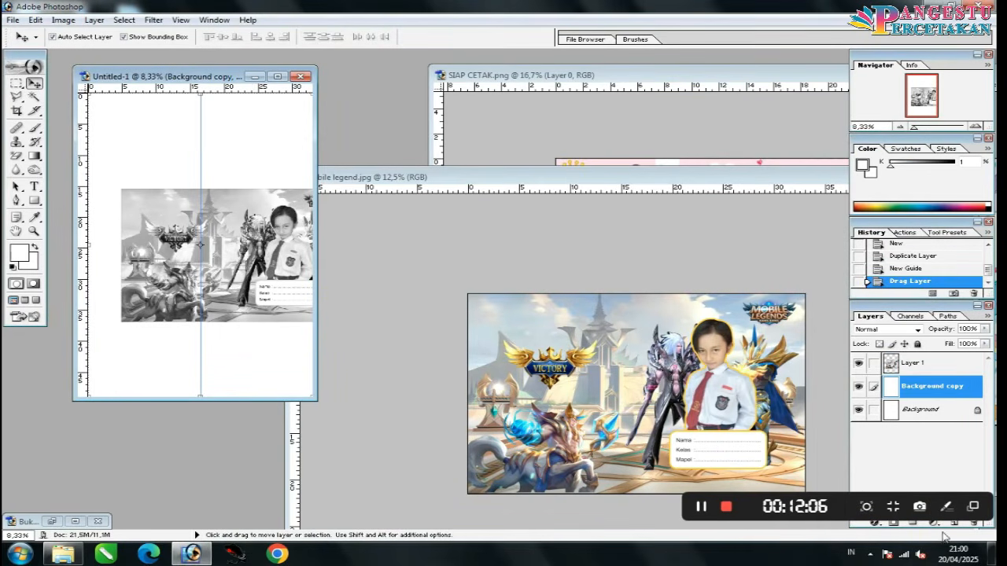
drag(901, 314, 881, 309)
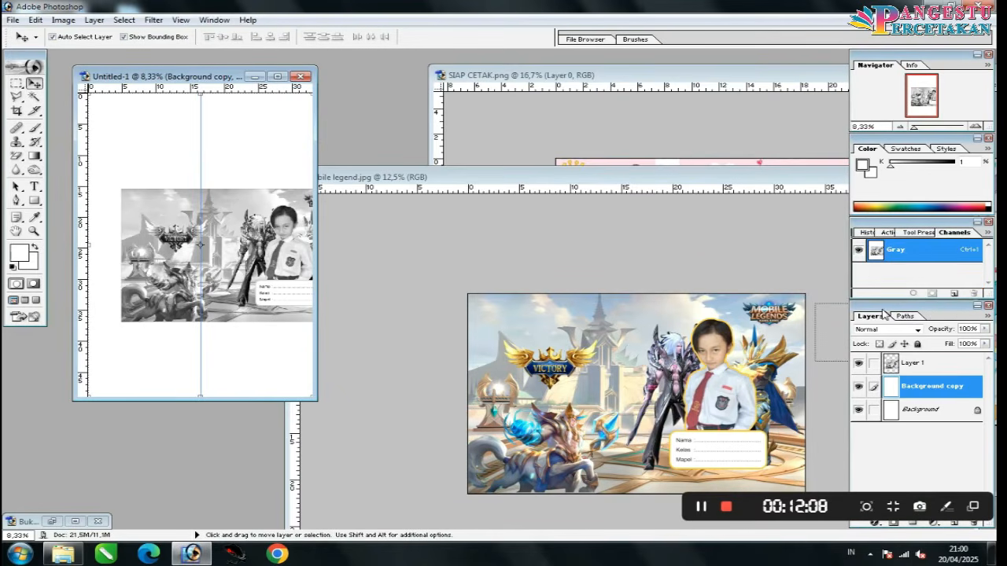
click(870, 233)
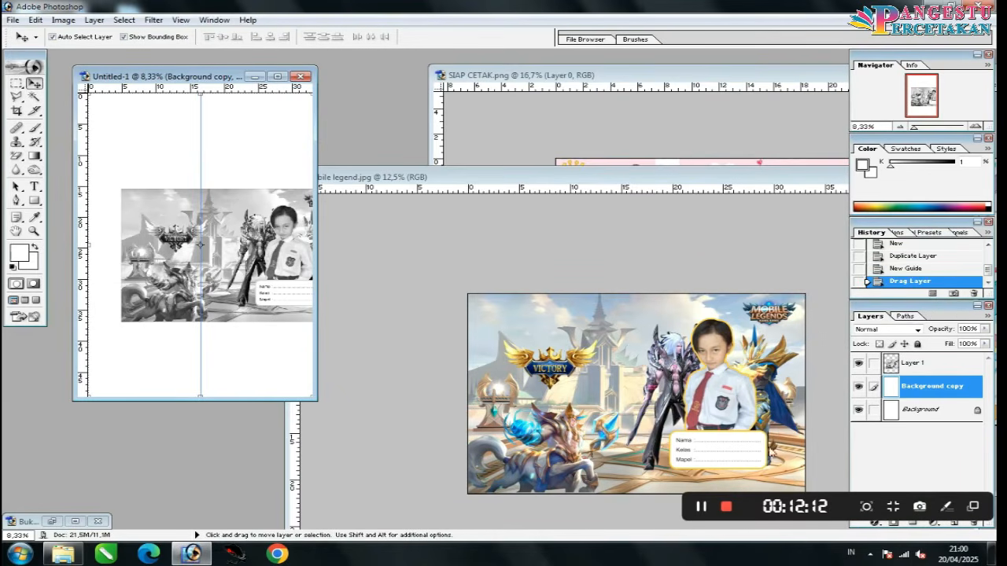
click(812, 426)
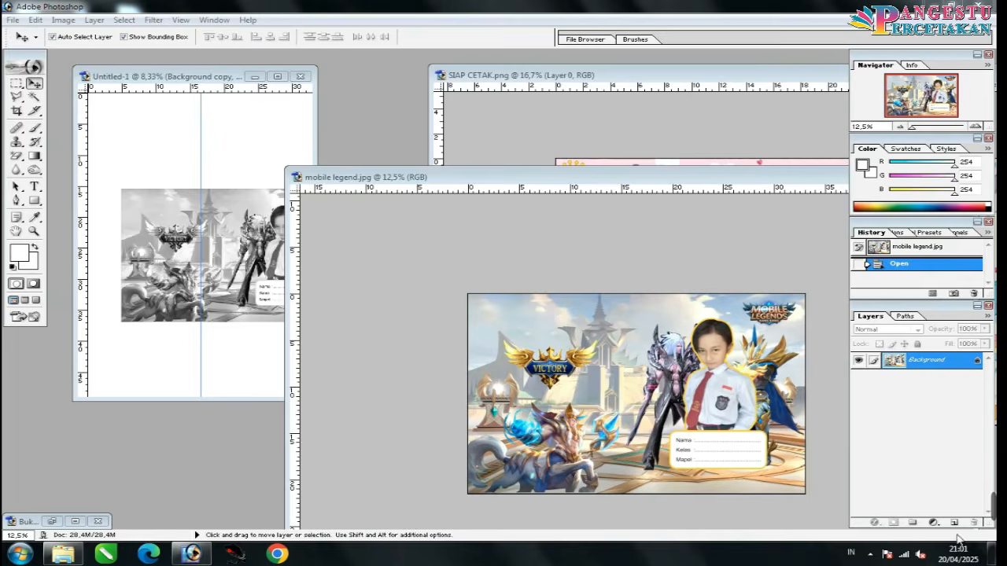
Step: Delete the grayscale Layer 1 and convert Untitled-1 to RGB mode, flattening the image
click(209, 265)
click(212, 266)
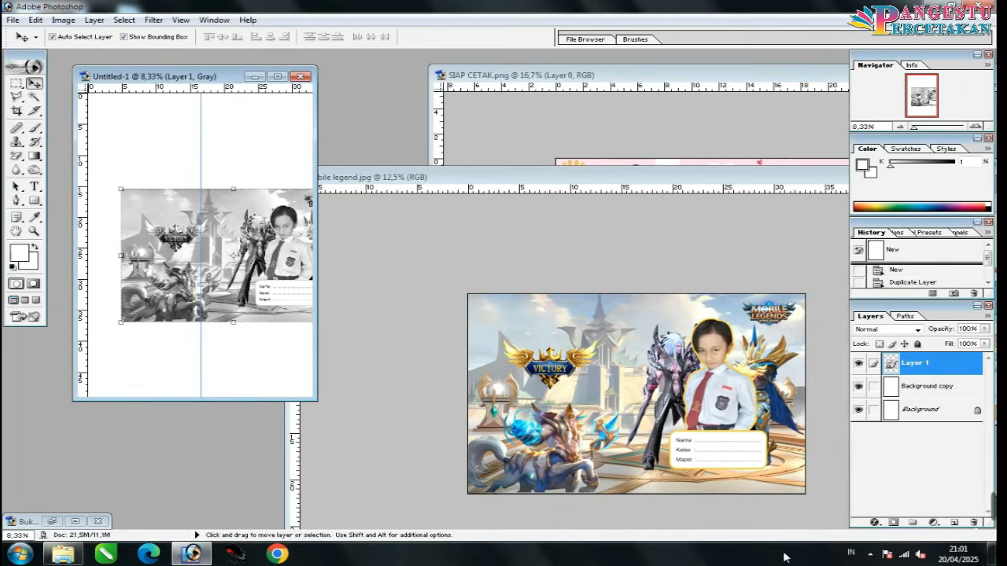
click(972, 523)
key(Return)
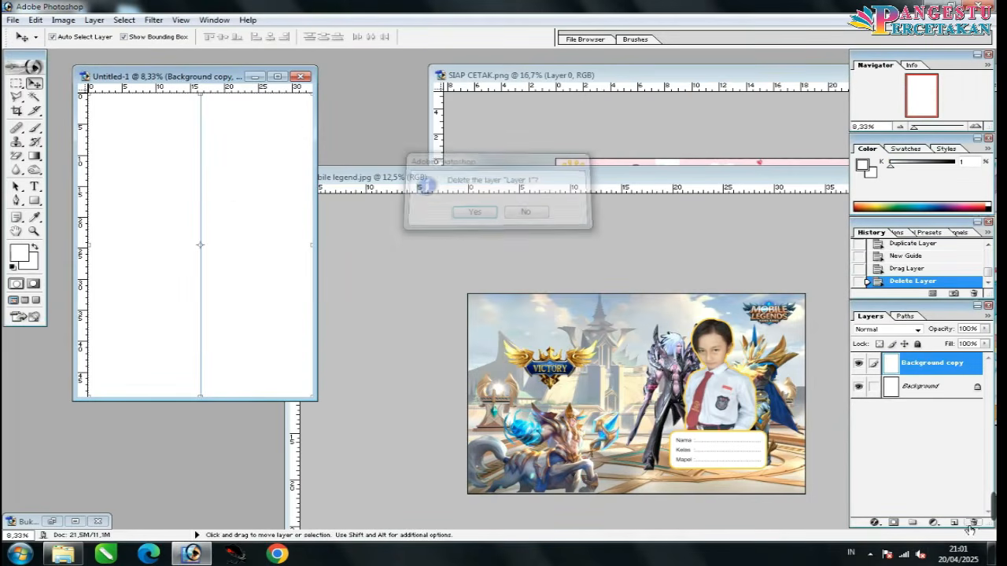
click(63, 20)
mouse_move(86, 34)
click(174, 79)
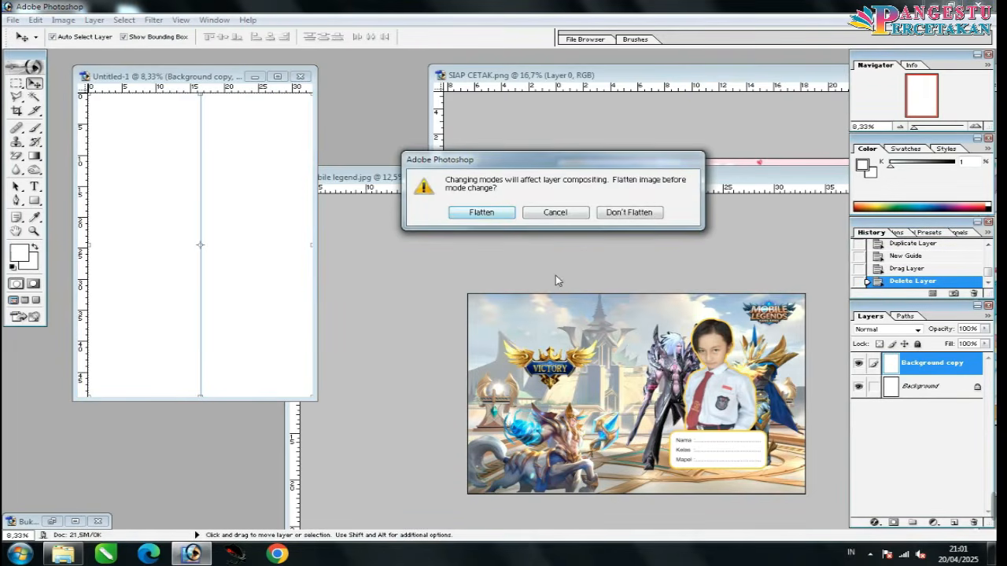
click(495, 211)
Step: Place the Mobile Legends cover in Untitled-1's top half and the pink cover below it
click(584, 335)
drag(585, 334, 256, 187)
click(646, 149)
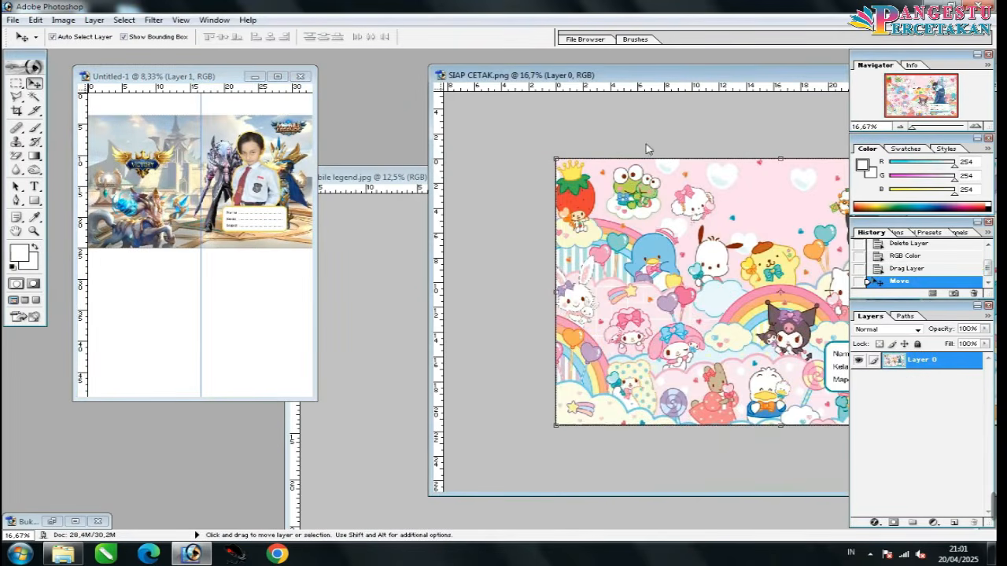
drag(776, 263, 210, 269)
drag(236, 302, 236, 294)
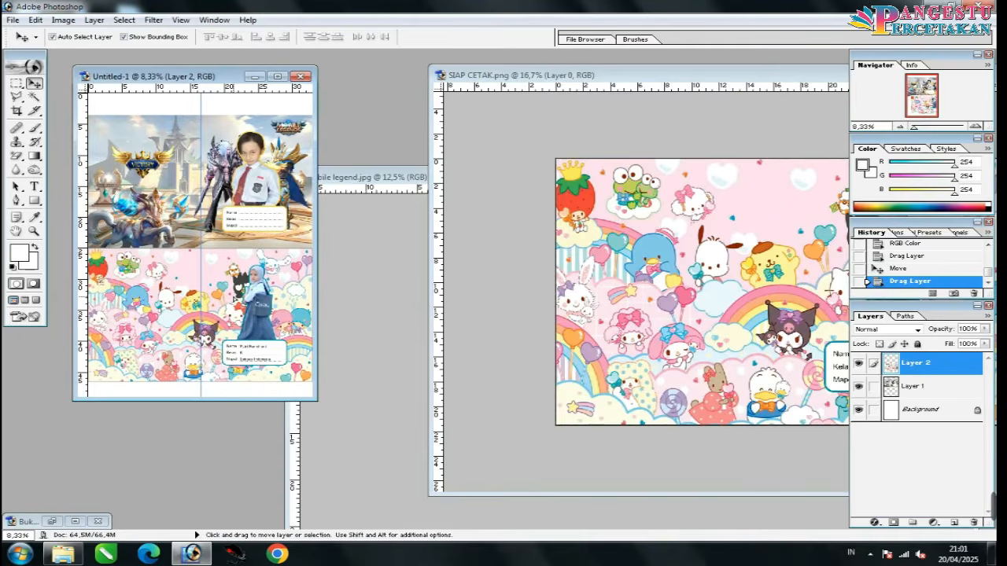
Step: Close mobile legend.jpg without saving and rearrange the SIAP CETAK window
click(785, 116)
drag(797, 68, 518, 171)
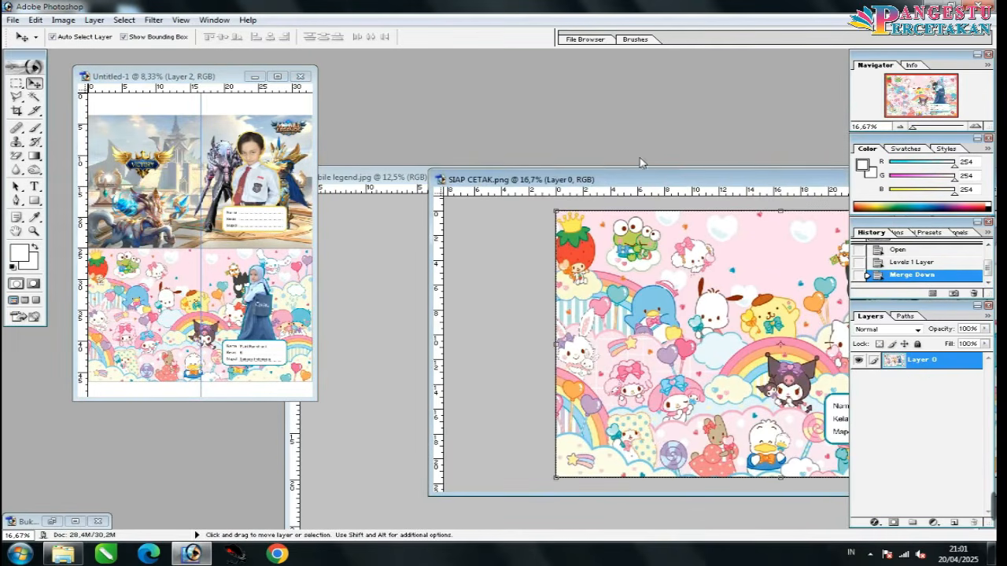
drag(643, 177, 341, 233)
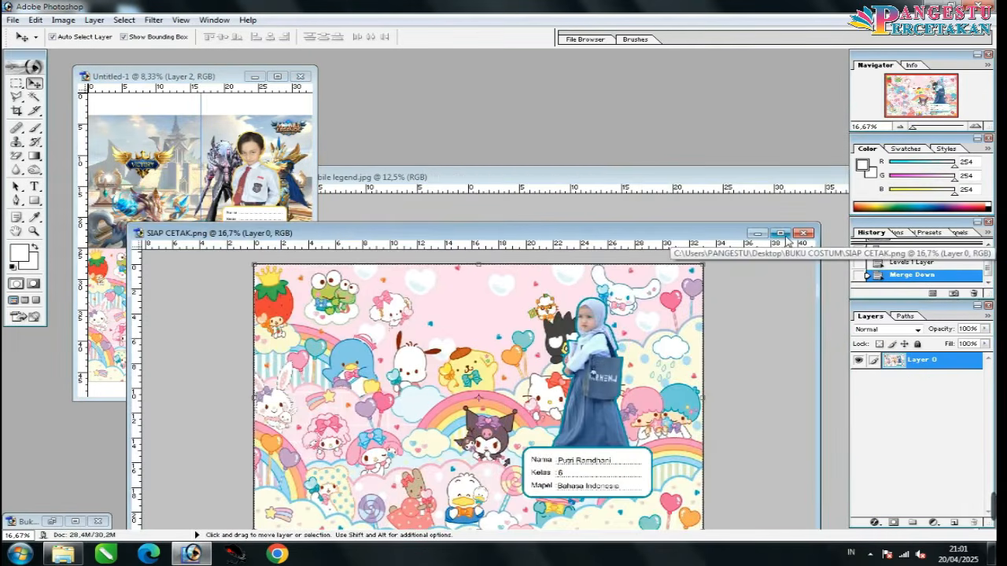
drag(797, 178, 531, 197)
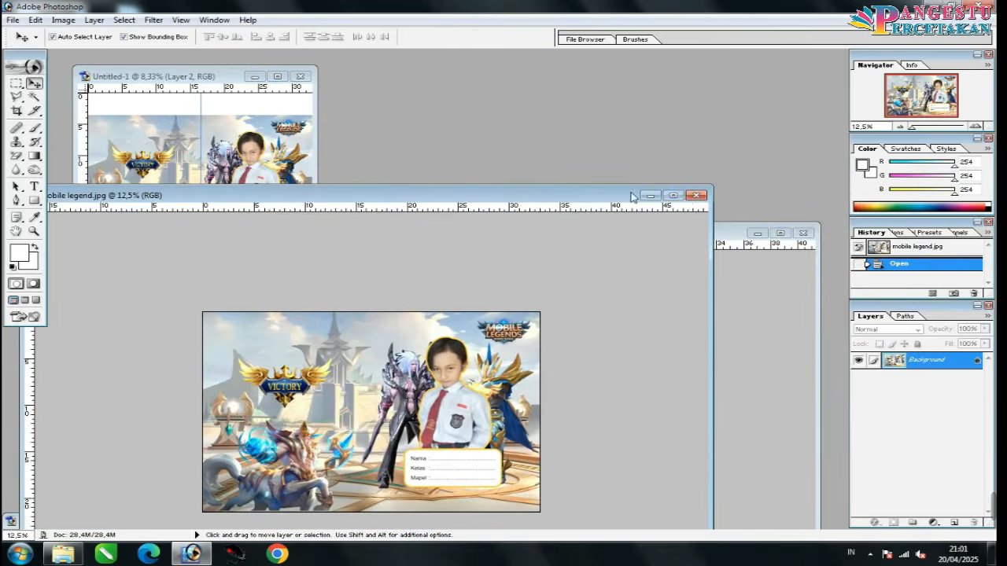
click(696, 196)
click(512, 212)
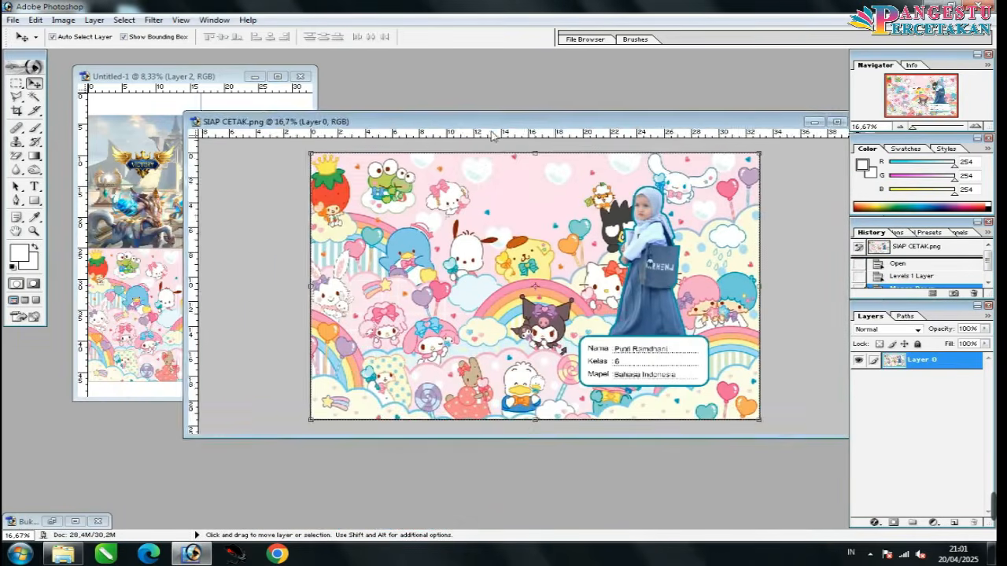
drag(492, 134, 499, 119)
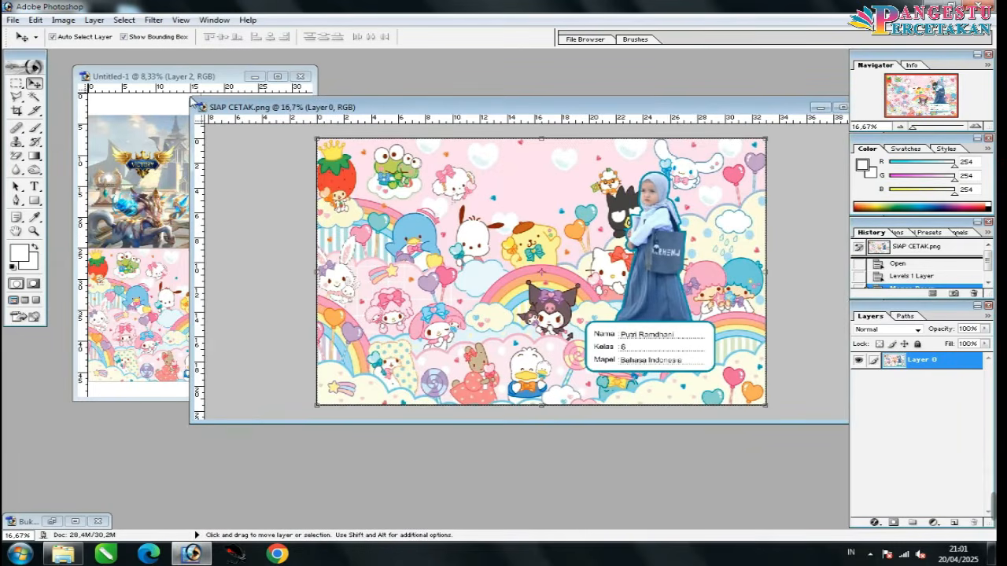
drag(195, 103, 312, 107)
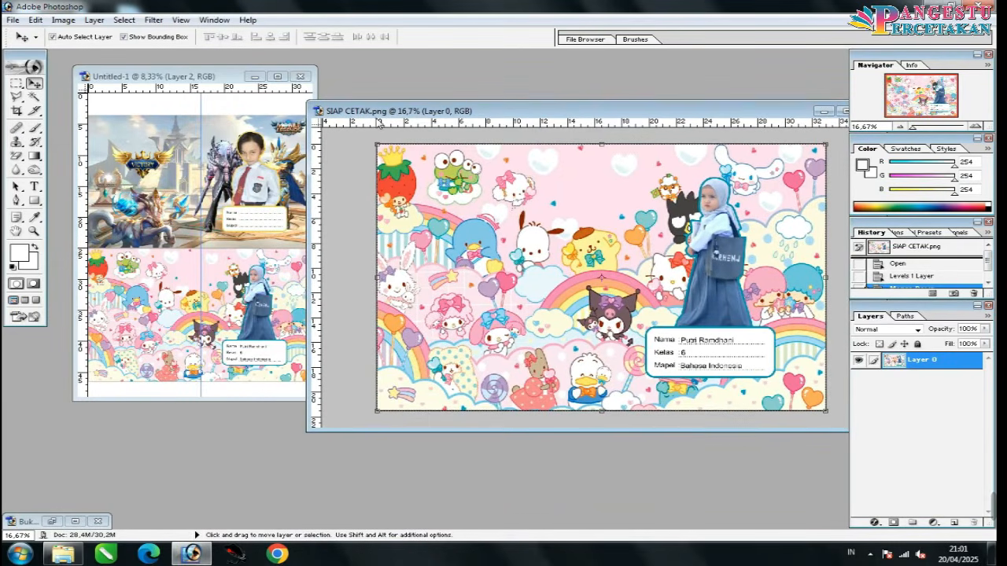
click(74, 21)
Step: Rotate the pink SIAP CETAK canvas 90° clockwise into portrait
mouse_move(121, 147)
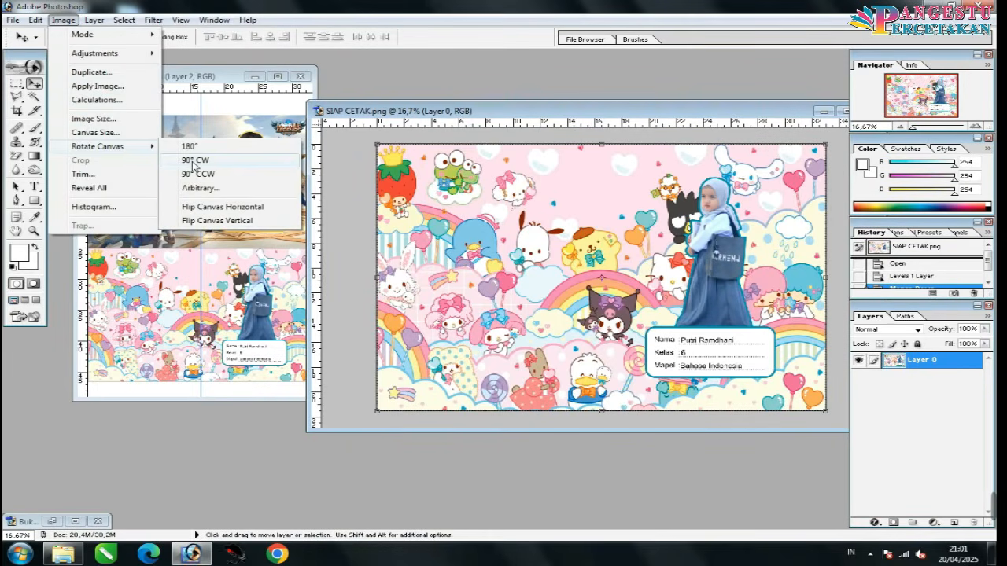
click(193, 161)
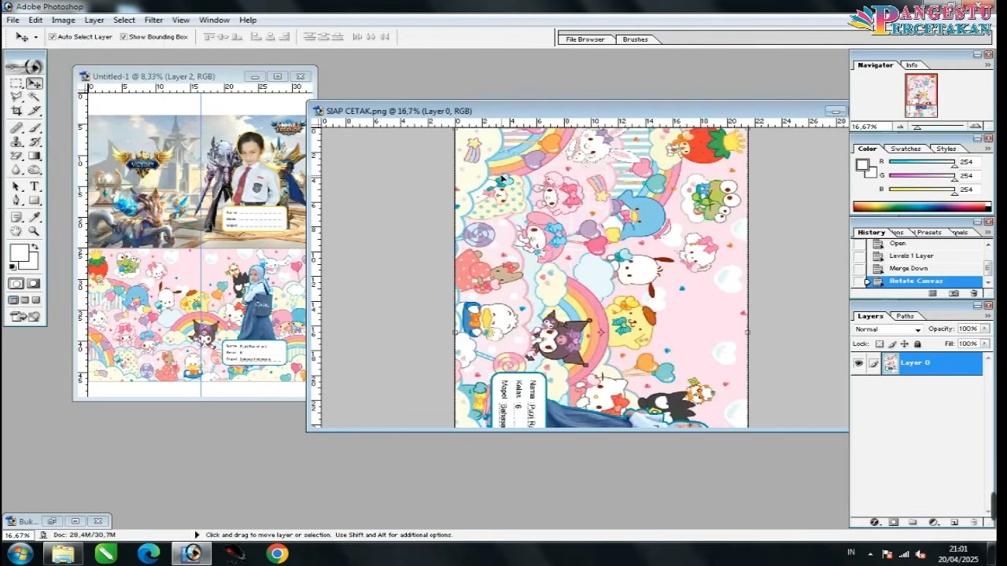
key(ctrl+minus)
key(ctrl+minus)
key(ctrl+plus)
key(ctrl+plus)
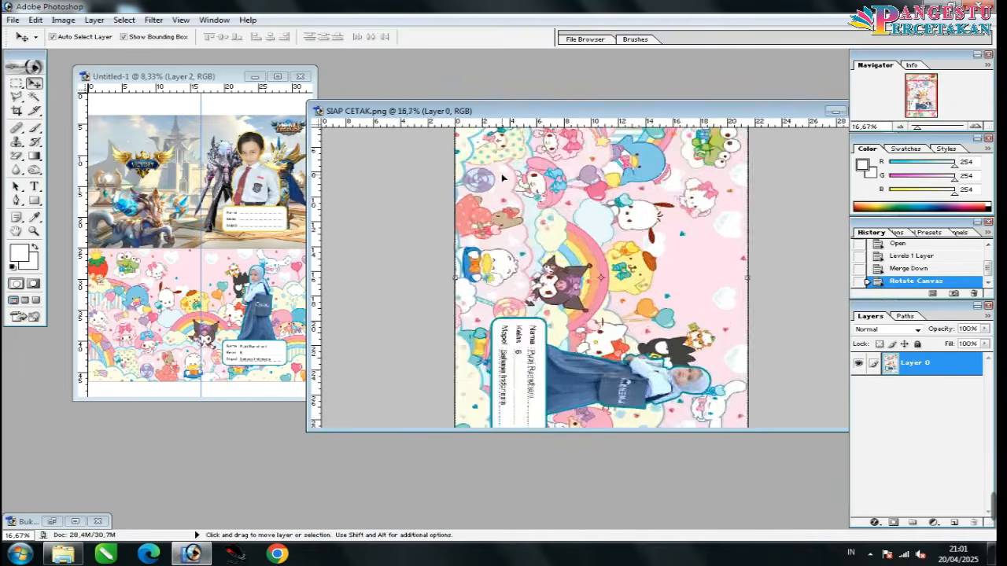
key(ctrl+minus)
key(ctrl+minus)
Step: Nudge the pink cover up on Untitled-1 and merge it down into the Mobile Legends layer
click(227, 185)
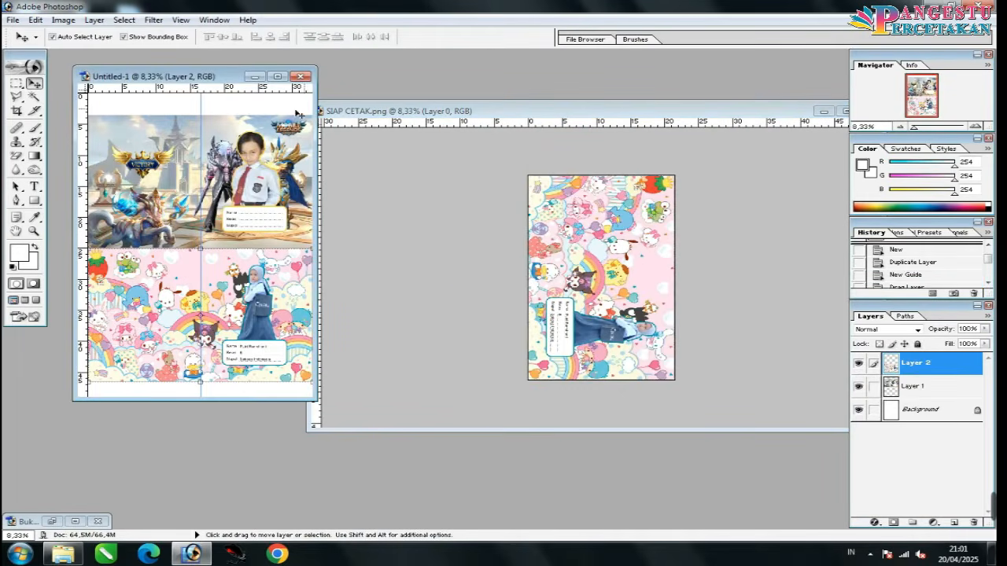
drag(317, 110, 549, 120)
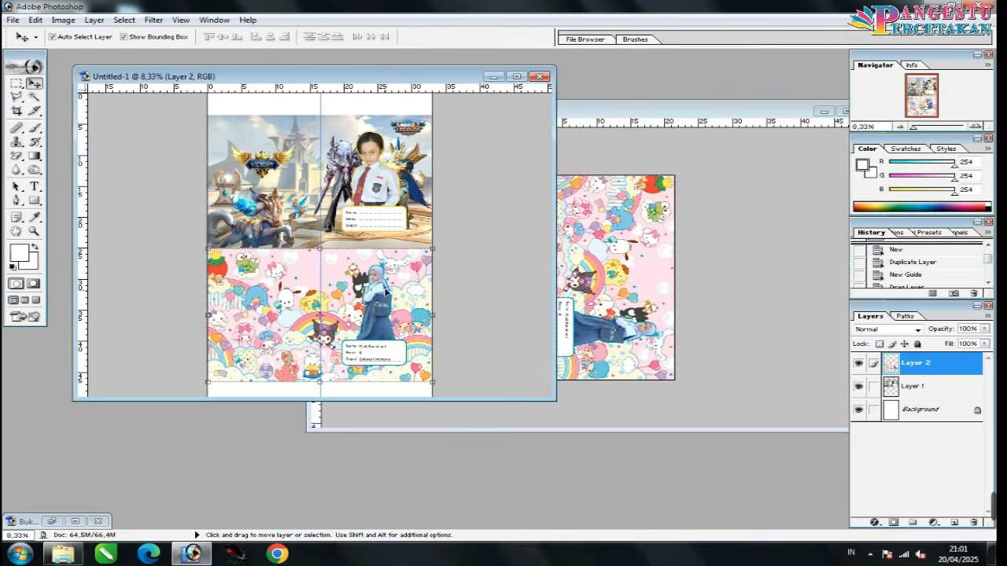
key(ctrl+plus)
key(ctrl+plus)
key(ctrl+plus)
key(ctrl+plus)
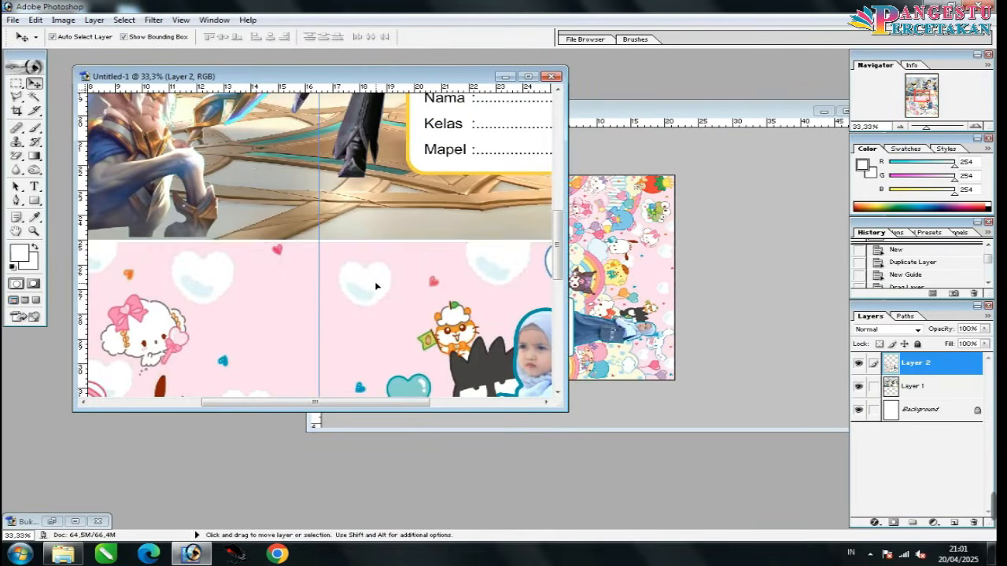
key(Up)
key(Up)
key(Up)
key(ctrl+minus)
key(ctrl+minus)
key(ctrl+minus)
key(ctrl+minus)
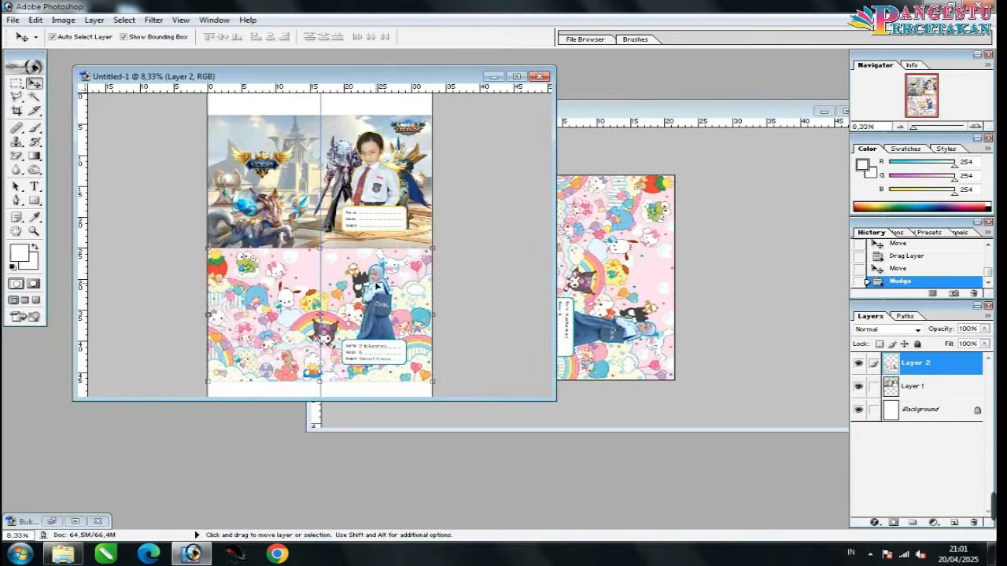
key(ctrl+minus)
key(ctrl+e)
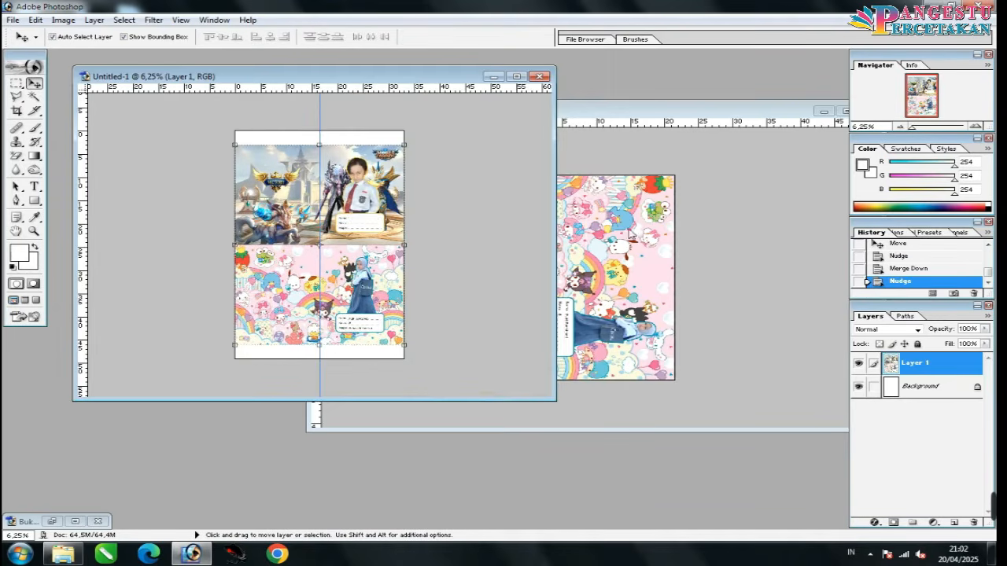
Step: Open the Print dialog for SIAP CETAK.png with Ctrl+P
click(655, 232)
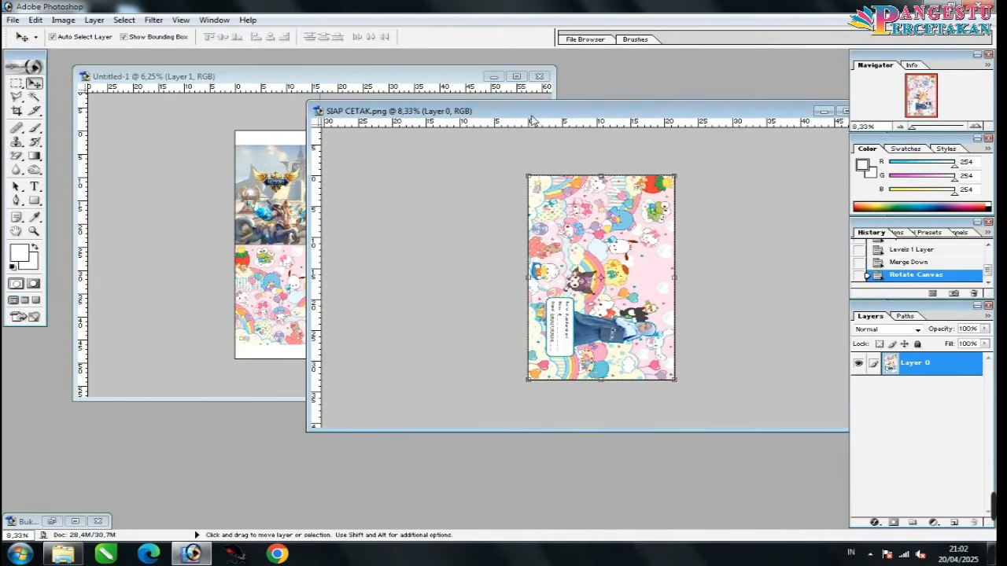
drag(532, 118, 555, 107)
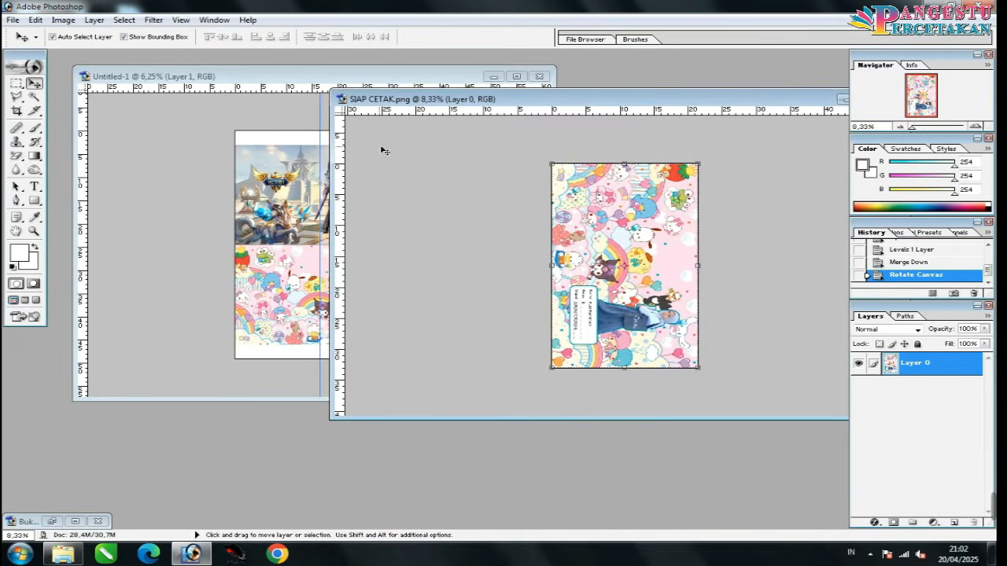
drag(338, 96, 450, 100)
key(ctrl+p)
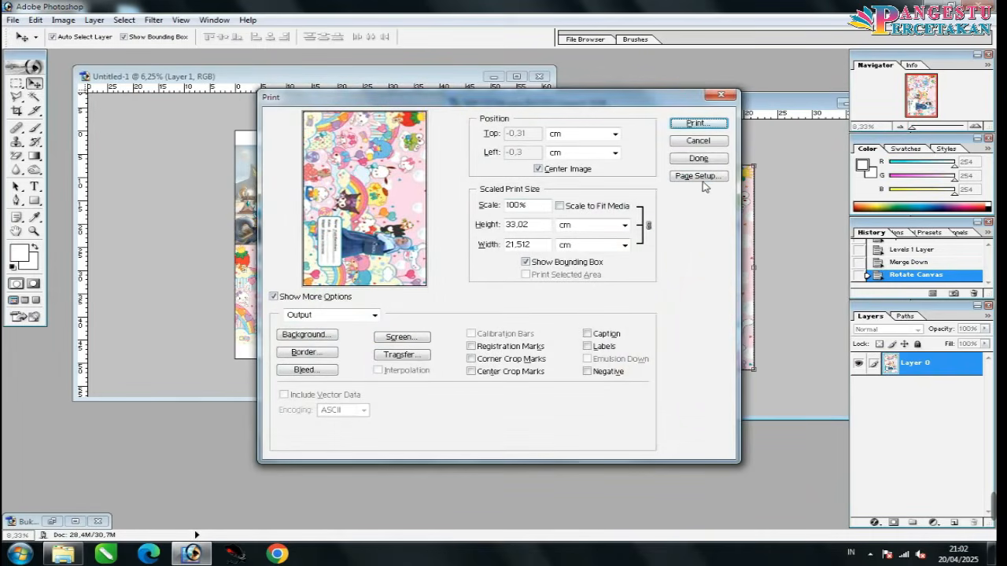
Step: Keep F4 paper in Page Setup and proceed past the clipping warning to print
click(701, 178)
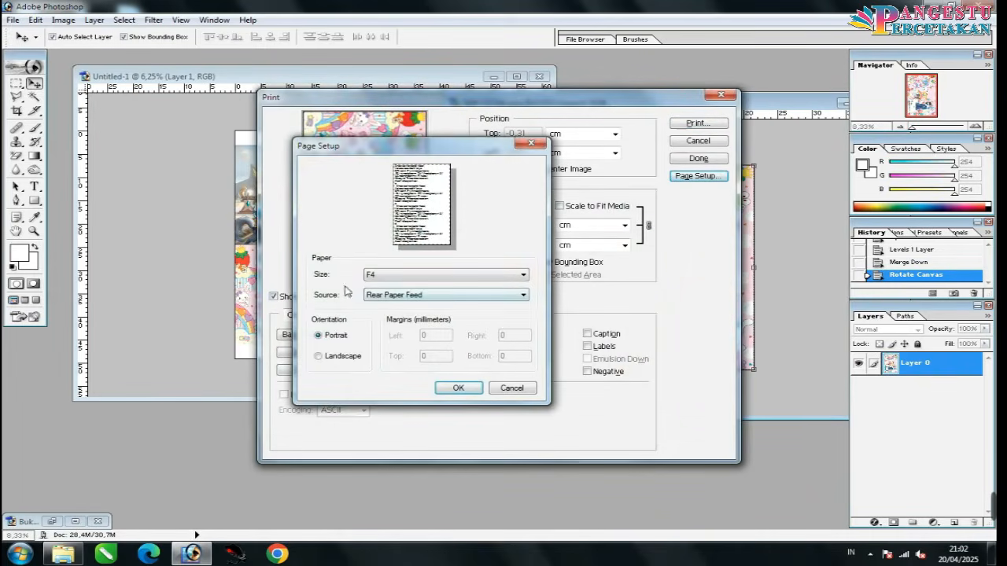
click(381, 276)
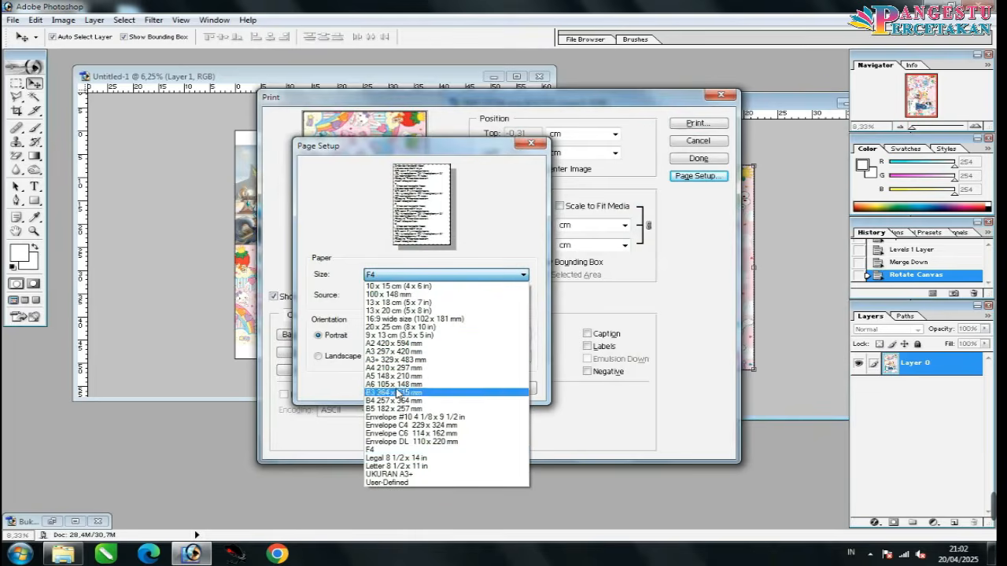
click(383, 450)
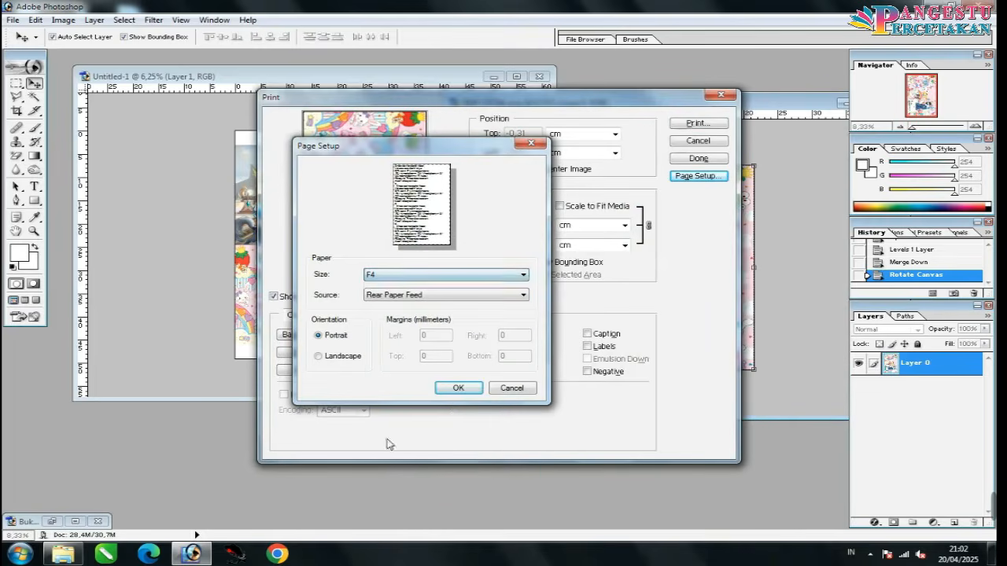
click(459, 388)
click(703, 126)
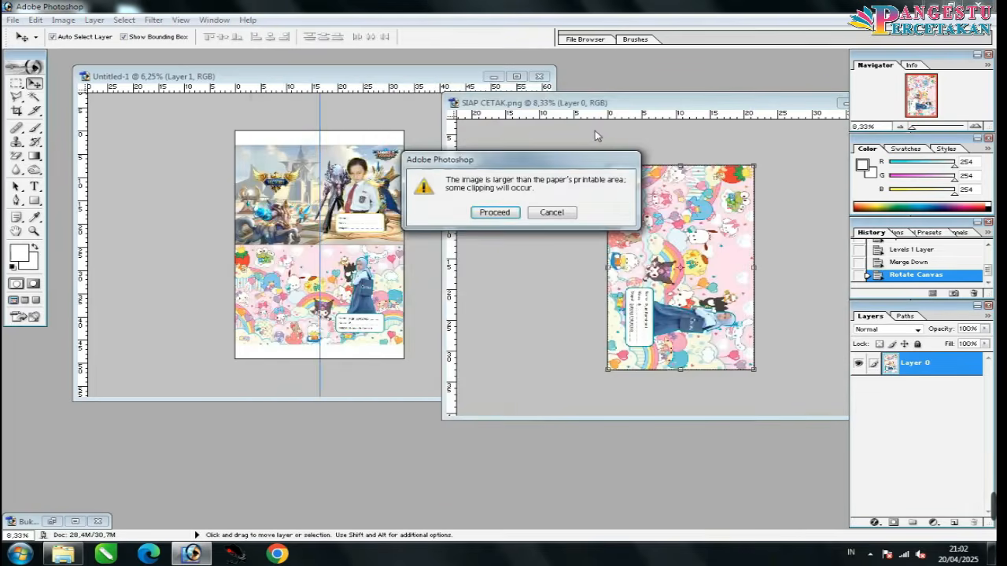
click(495, 213)
Step: Set EPSON L1210 (Copy 1) to F4 and Ink Jet Kualitas Foto, then cancel printing
click(482, 87)
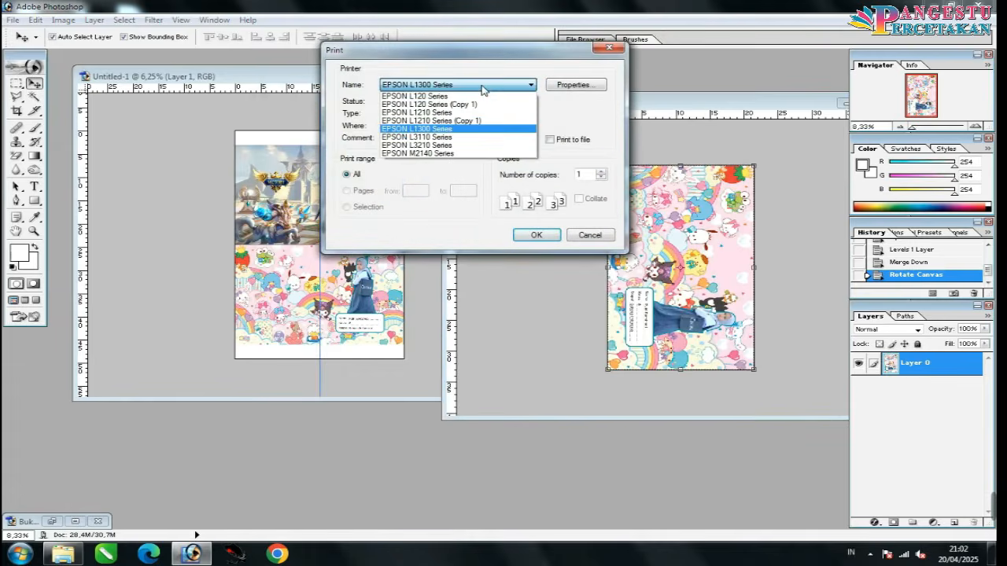
click(488, 120)
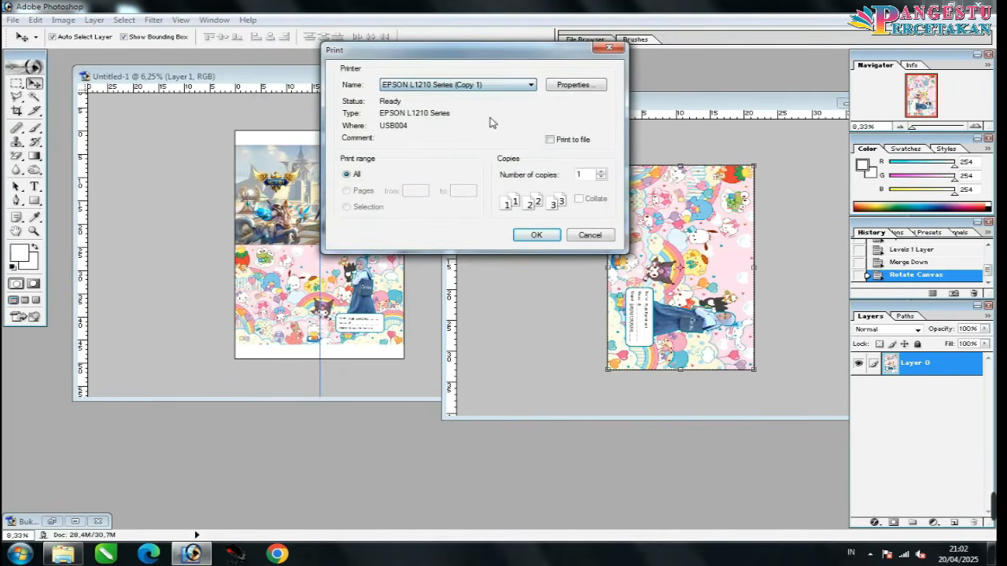
click(573, 85)
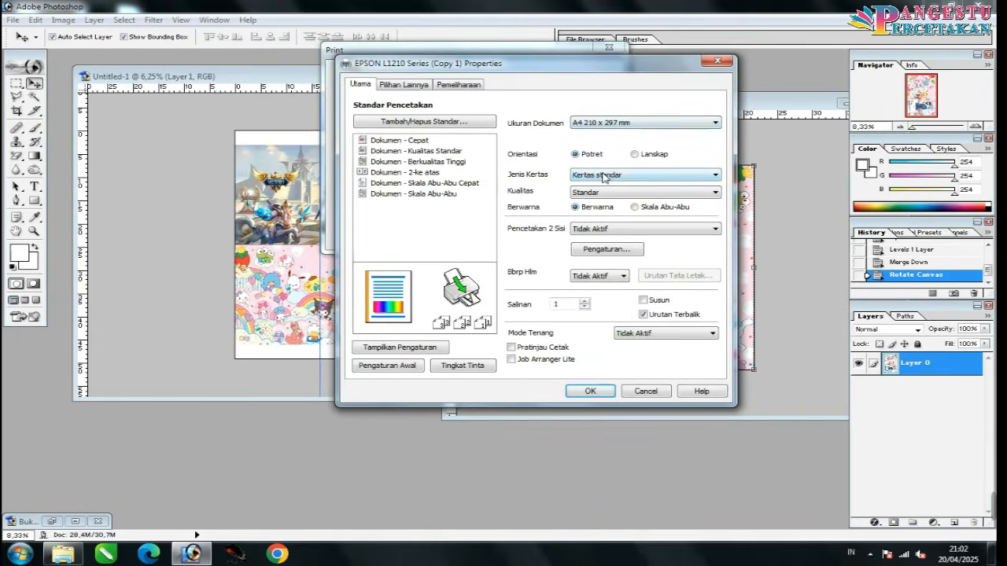
click(595, 127)
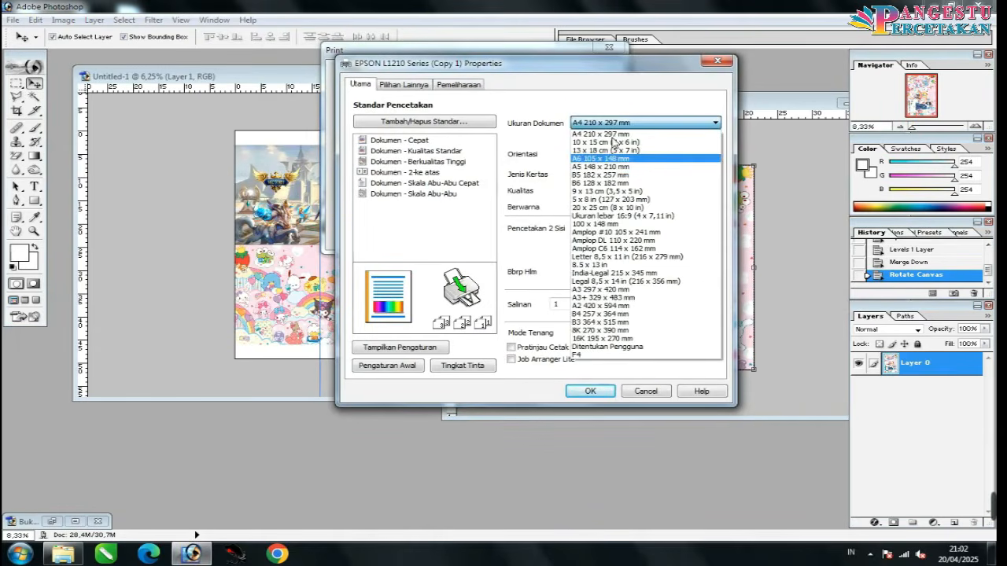
click(597, 356)
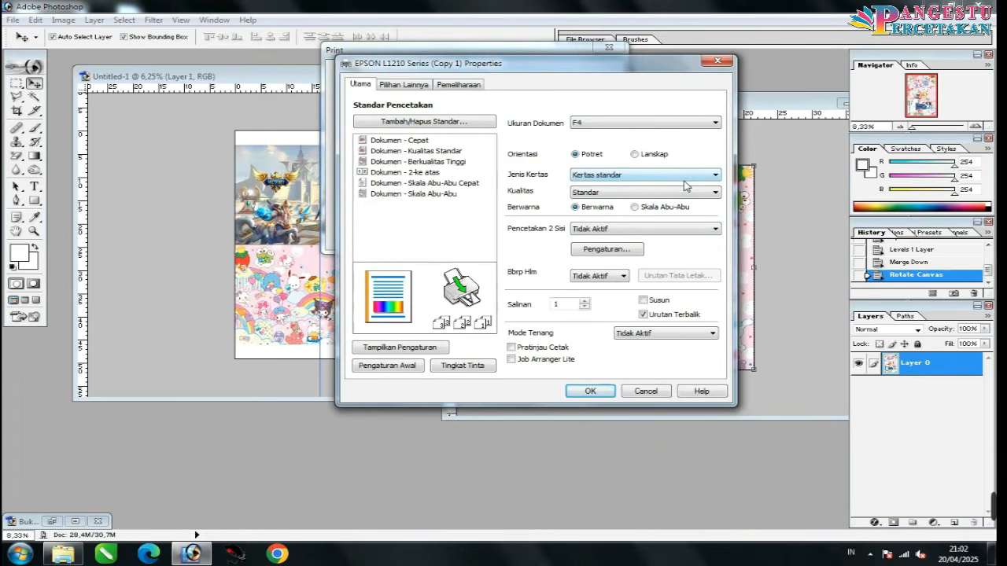
click(606, 176)
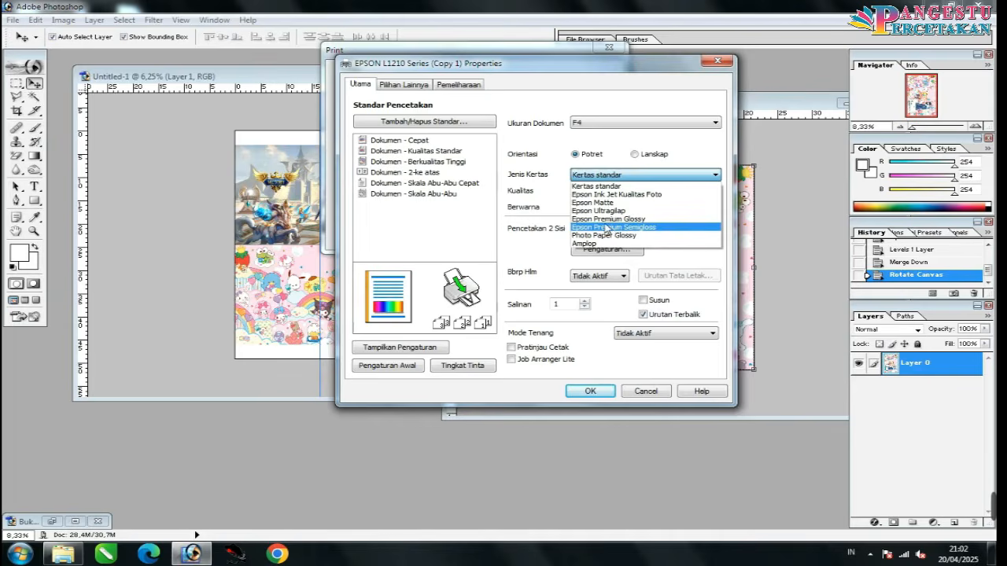
click(640, 195)
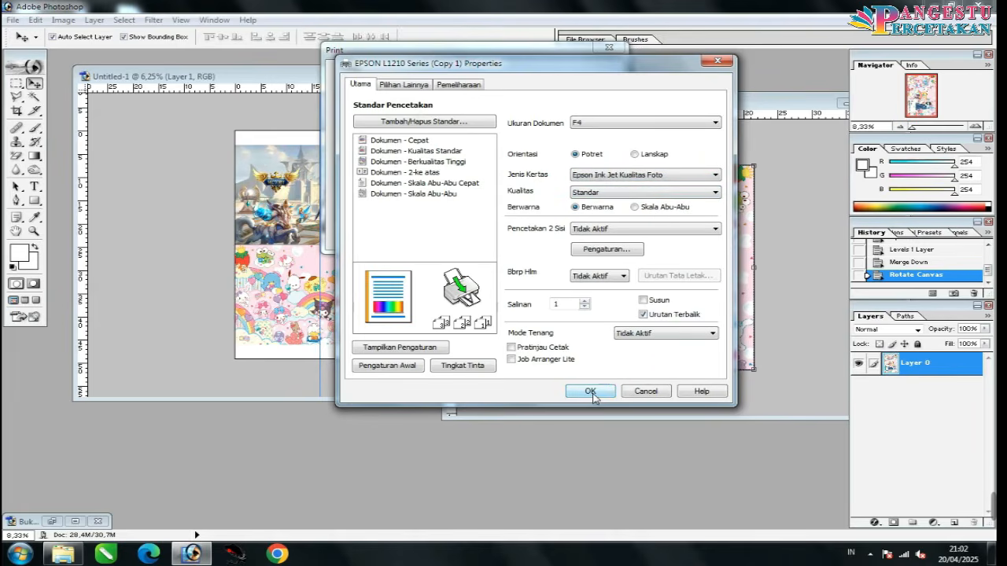
click(645, 391)
click(591, 233)
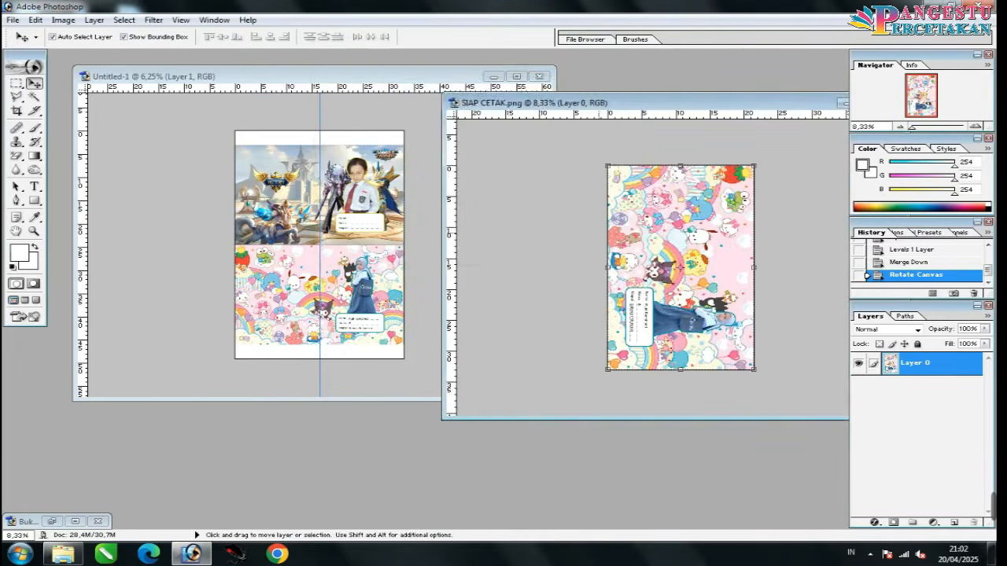
Step: Set Untitled-1's print page to A3+ 329 x 483 mm and proceed past the clipping warning
click(391, 114)
drag(331, 76, 469, 129)
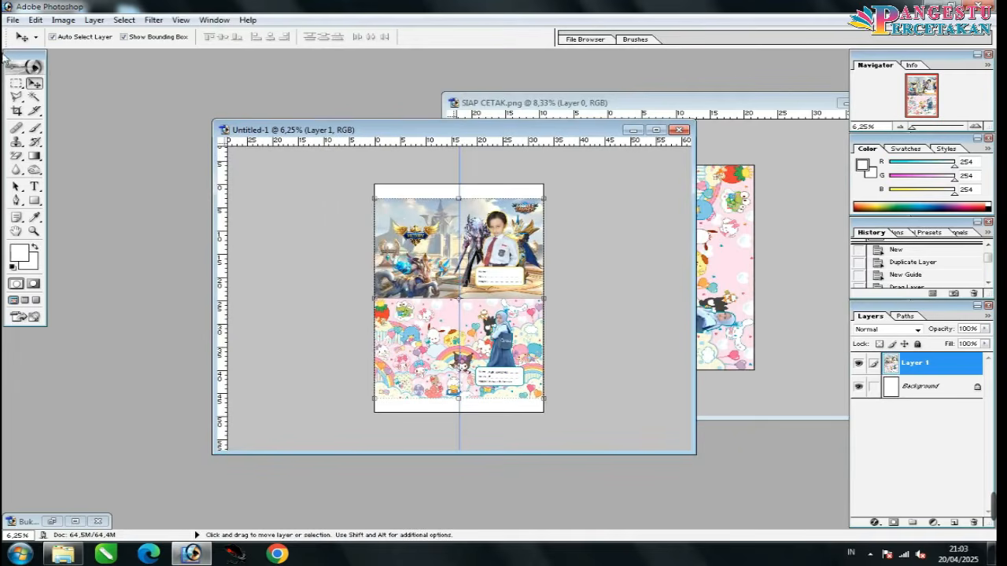
key(ctrl+p)
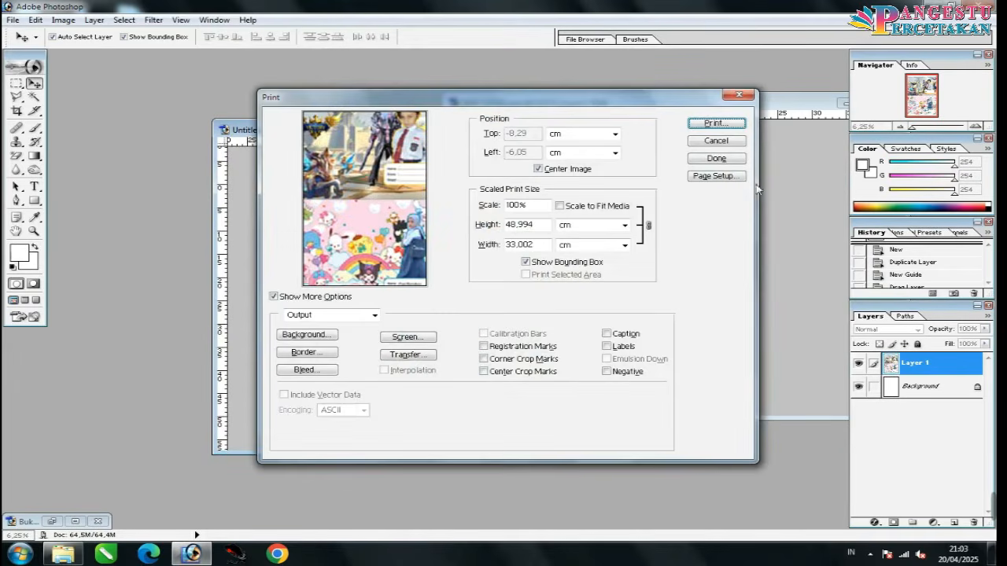
click(695, 178)
drag(431, 161, 664, 134)
click(624, 250)
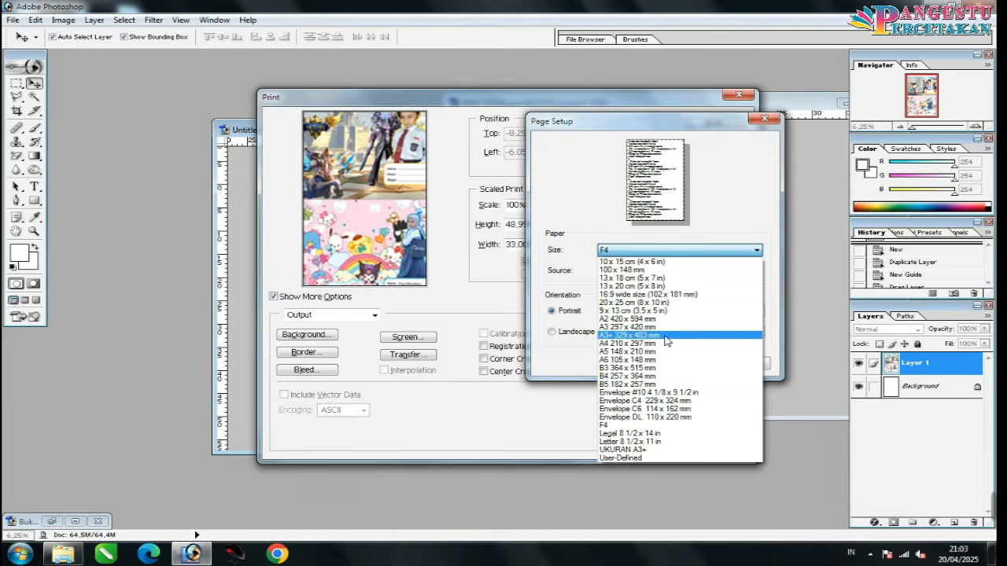
click(648, 336)
click(692, 365)
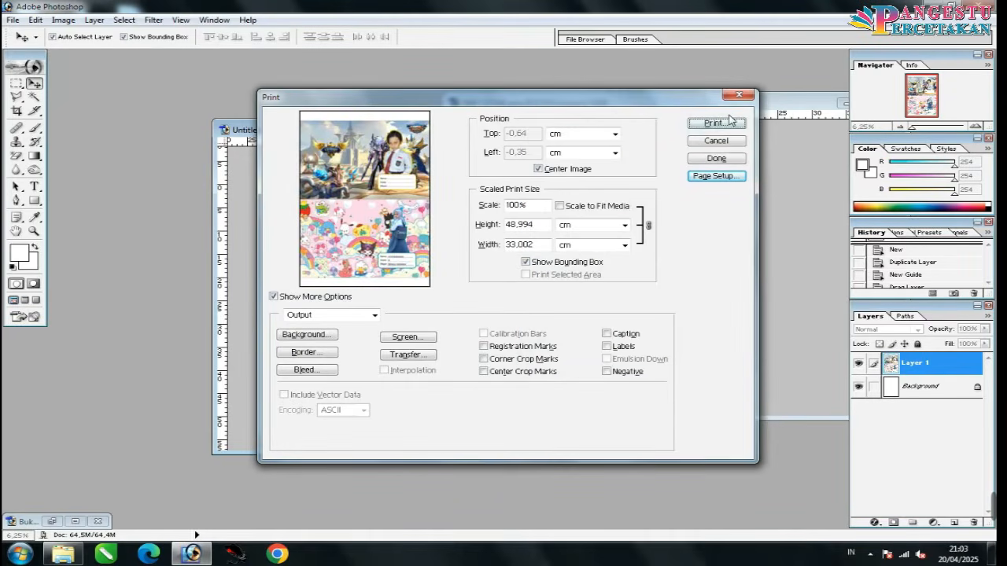
click(729, 124)
click(497, 211)
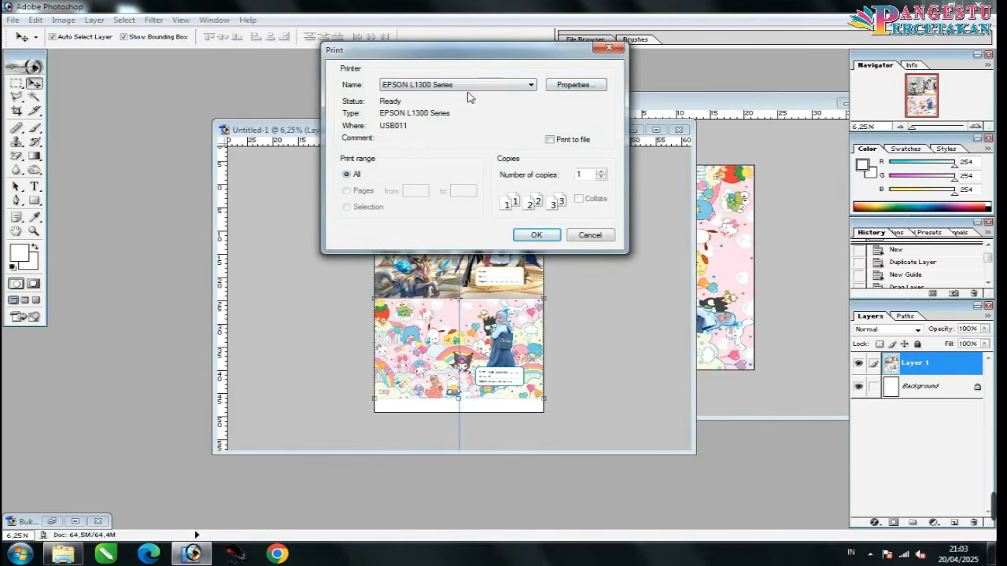
Step: Keep EPSON L1300 at Epson Premium Glossy paper and advanced colour gamma 1.8, then confirm
click(571, 90)
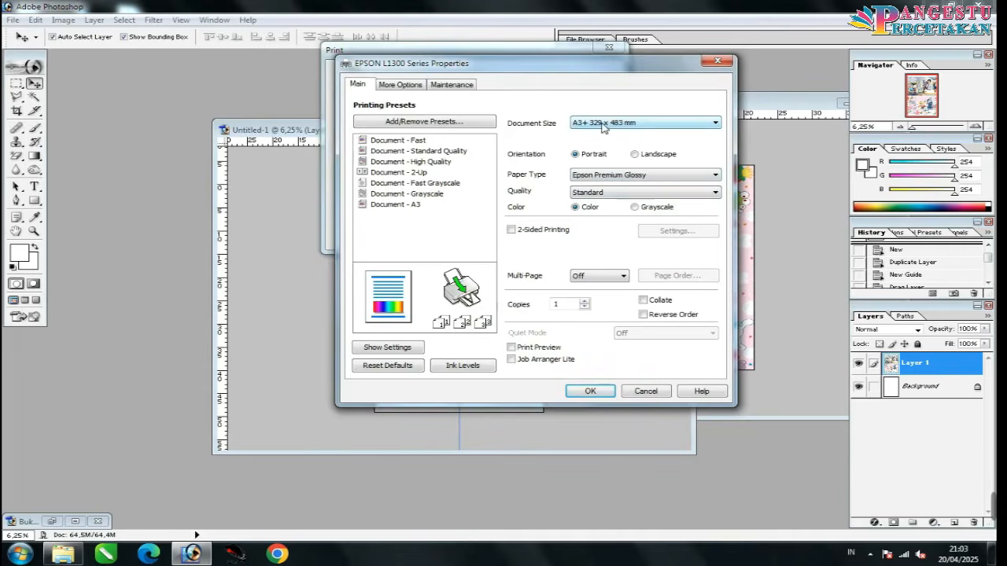
click(588, 178)
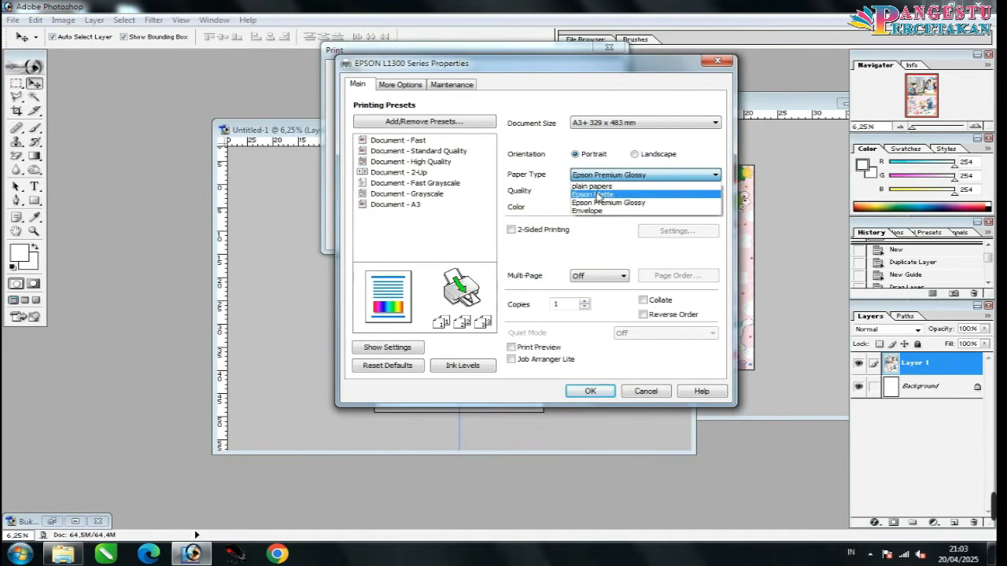
click(595, 203)
click(411, 87)
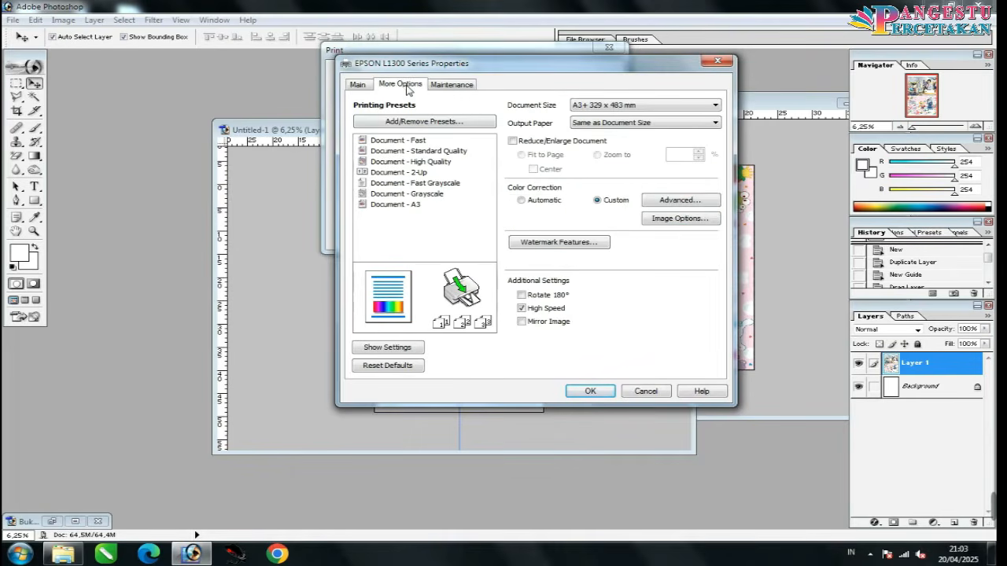
click(680, 202)
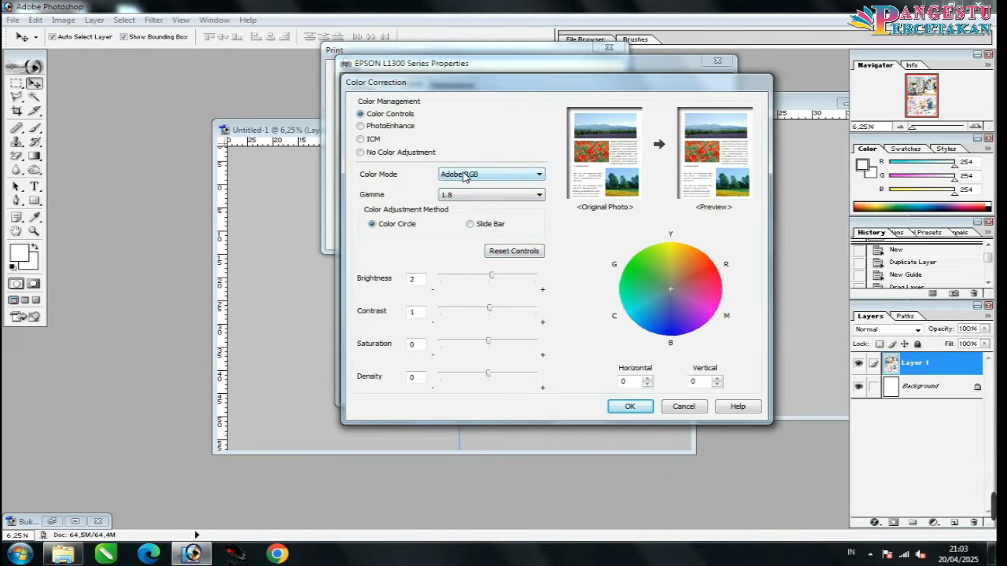
click(445, 197)
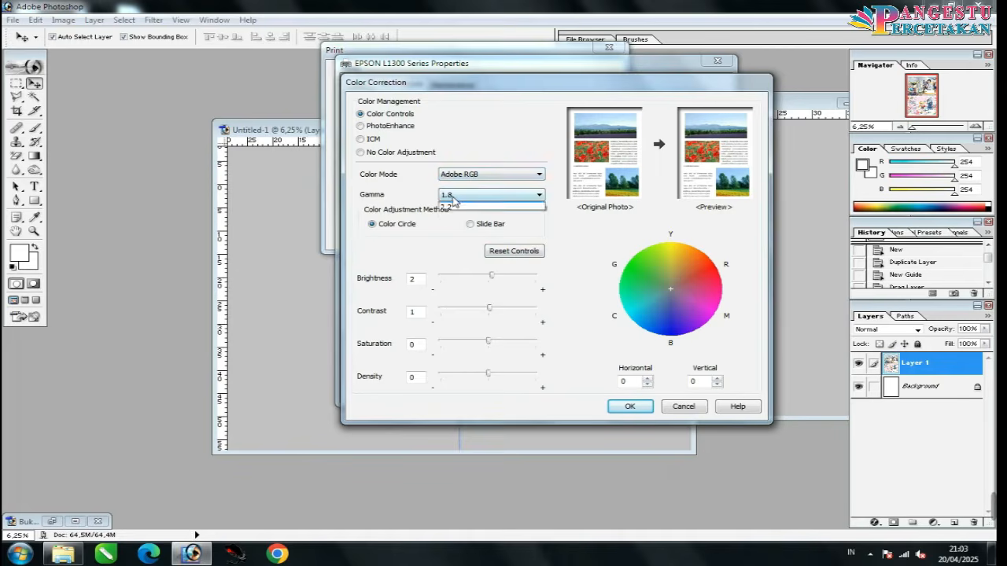
click(452, 208)
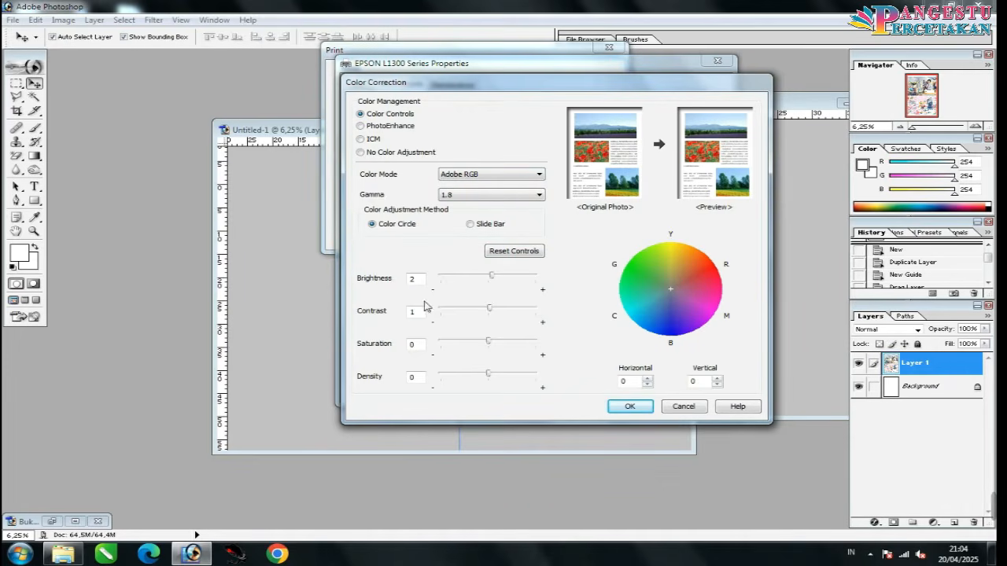
click(630, 407)
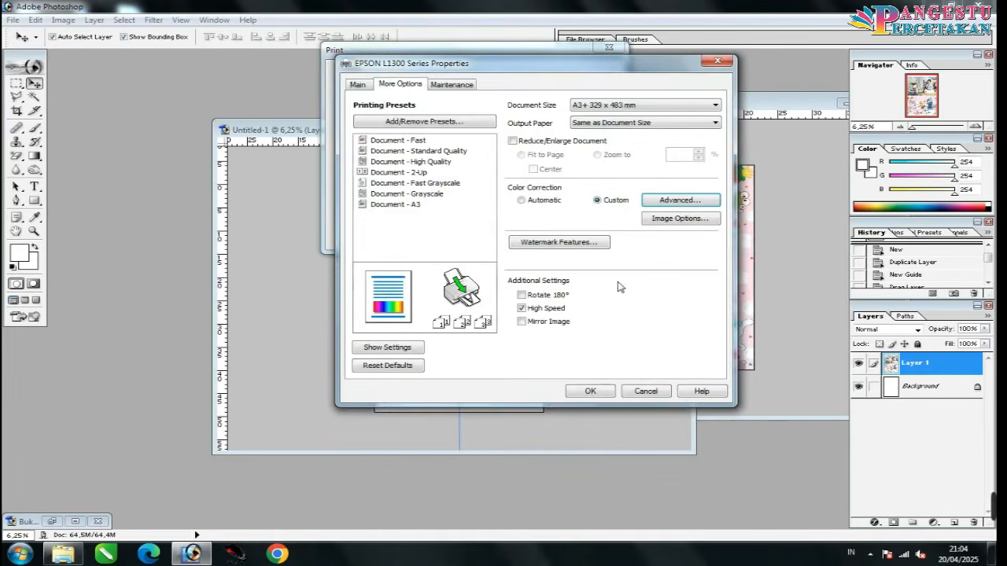
click(589, 391)
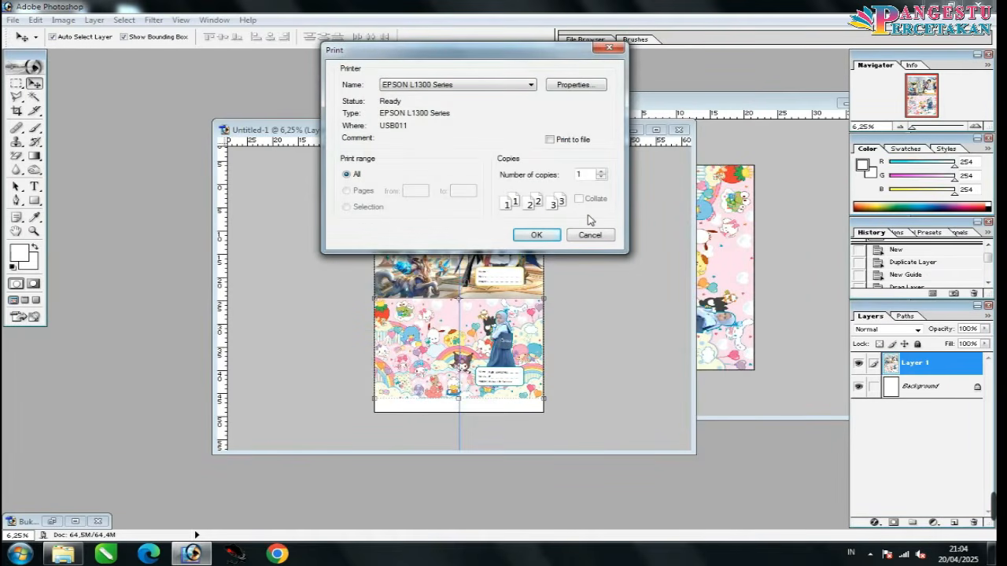